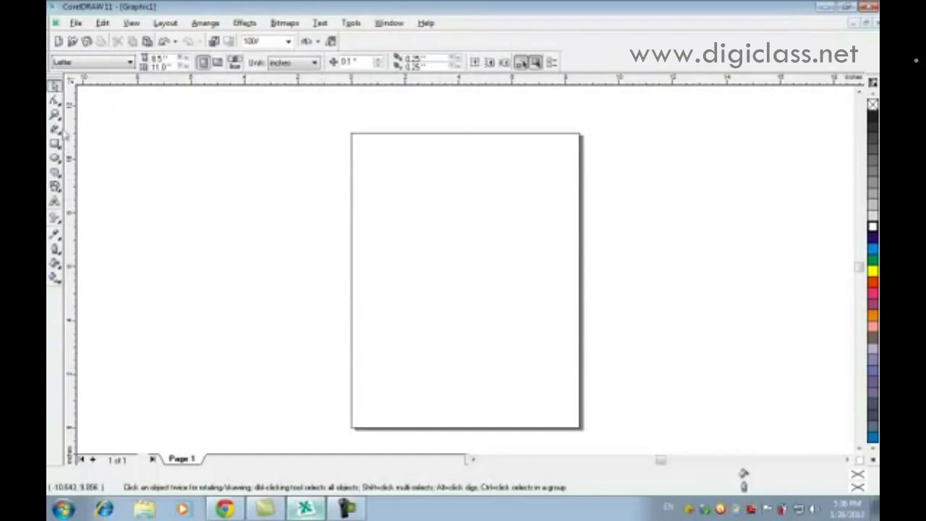
# Draw a rectangle about 5.3 by 4.9 in in the upper part of the page and fill it red
pyautogui.click(56, 143)
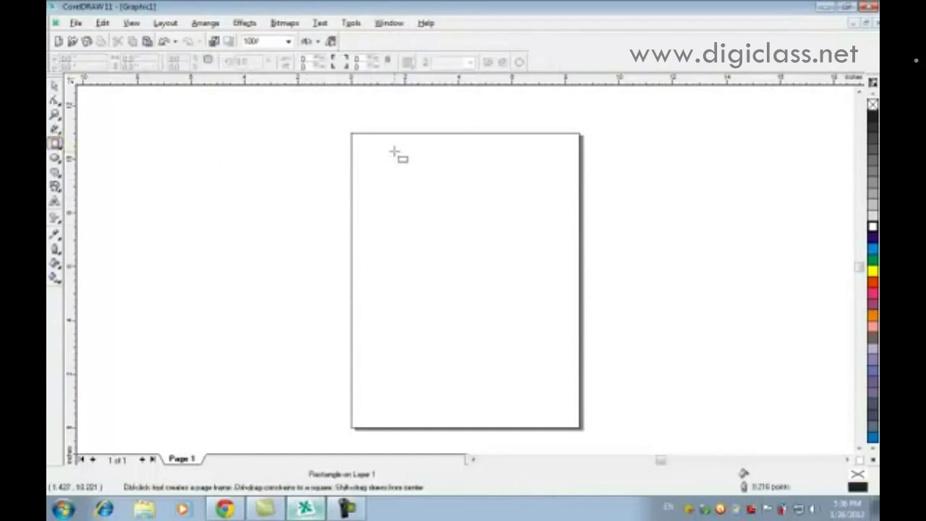
pyautogui.moveTo(373, 168); pyautogui.dragTo(516, 299)
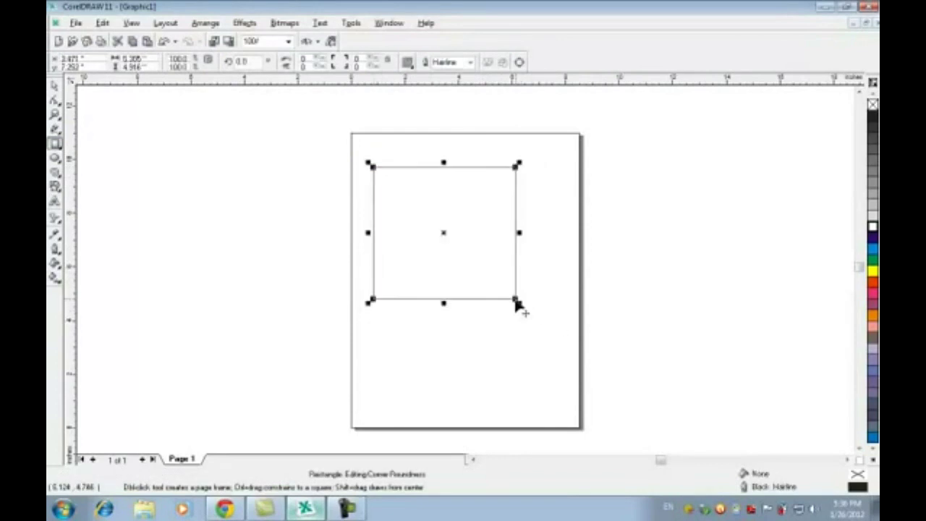
pyautogui.click(872, 282)
# Move the red rectangle down toward the middle of the page, centered at about 4.13, 5.89 in
pyautogui.click(54, 85)
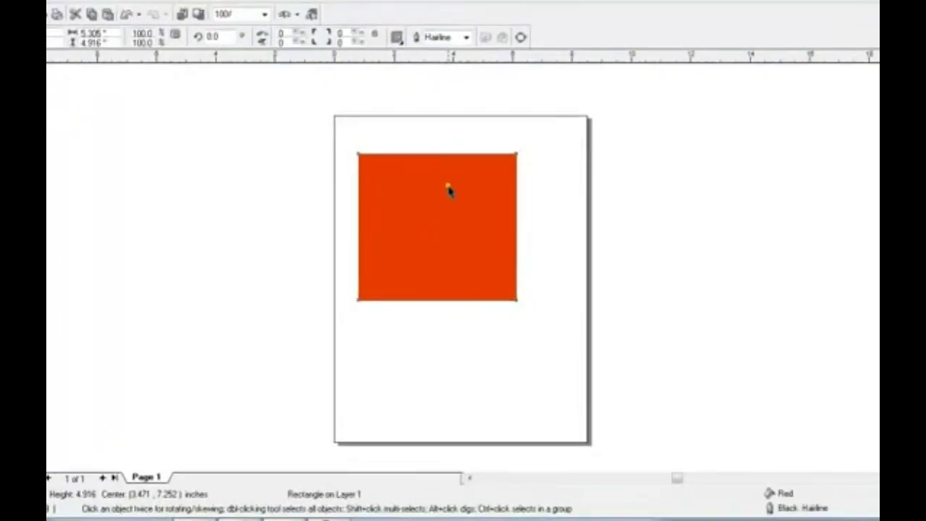
pyautogui.moveTo(447, 186); pyautogui.dragTo(462, 203)
pyautogui.moveTo(426, 134); pyautogui.dragTo(449, 160)
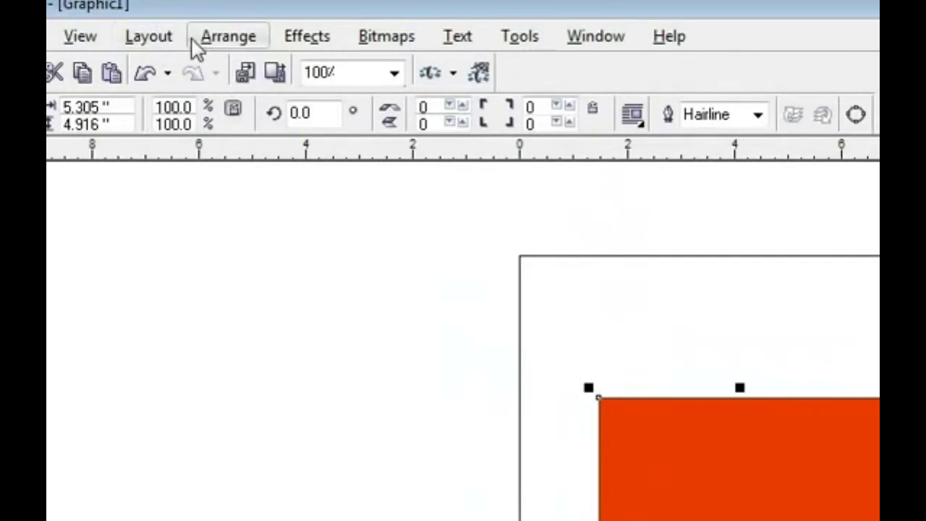
# Open the Position transformation settings for the red rectangle
pyautogui.click(194, 38)
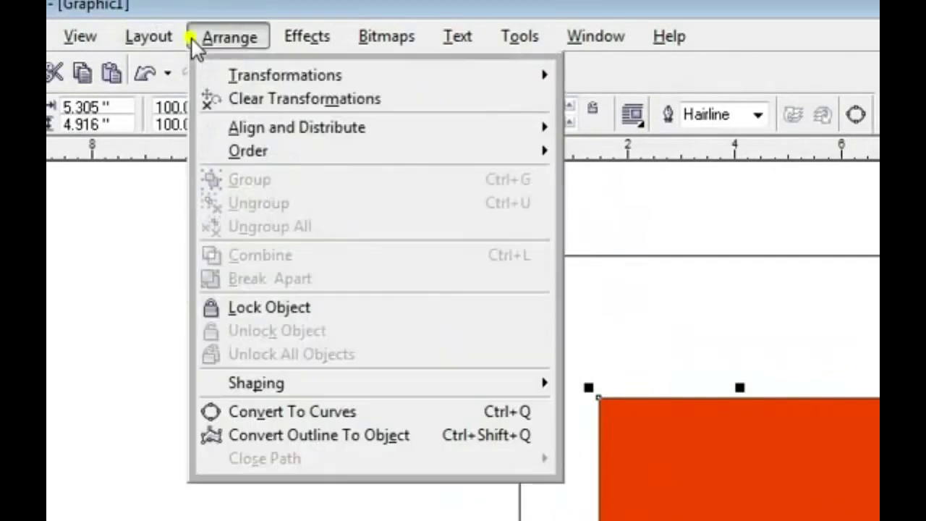
pyautogui.moveTo(247, 81)
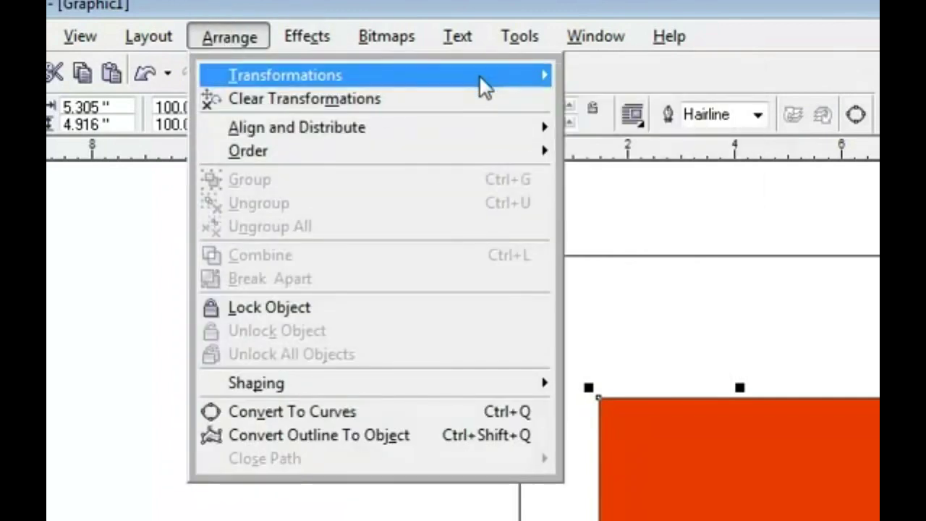
pyautogui.moveTo(502, 83)
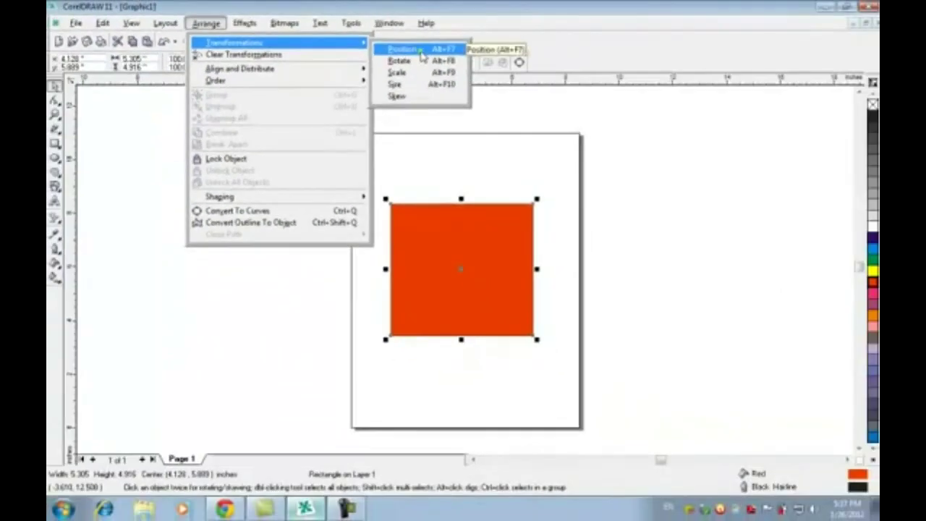
pyautogui.click(658, 100)
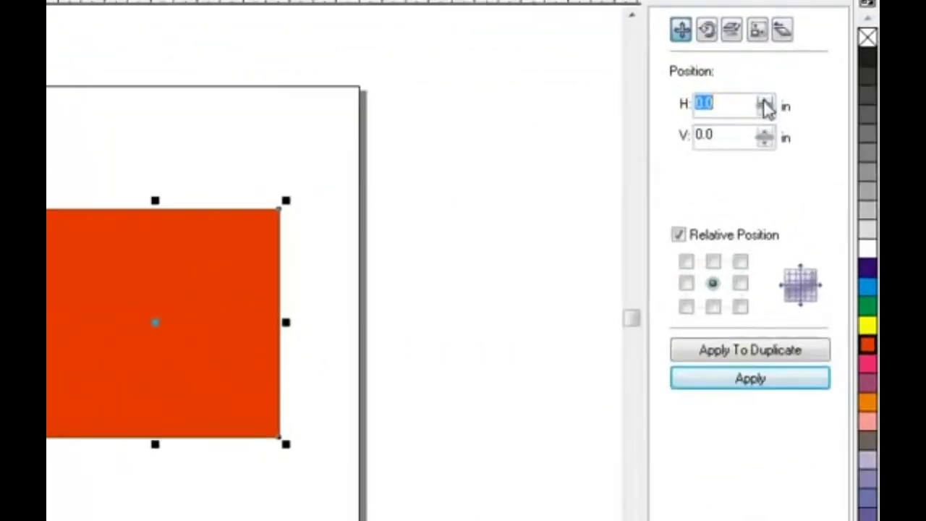
# Move the rectangle 2.1 in horizontally using a relative position offset
pyautogui.click(813, 142)
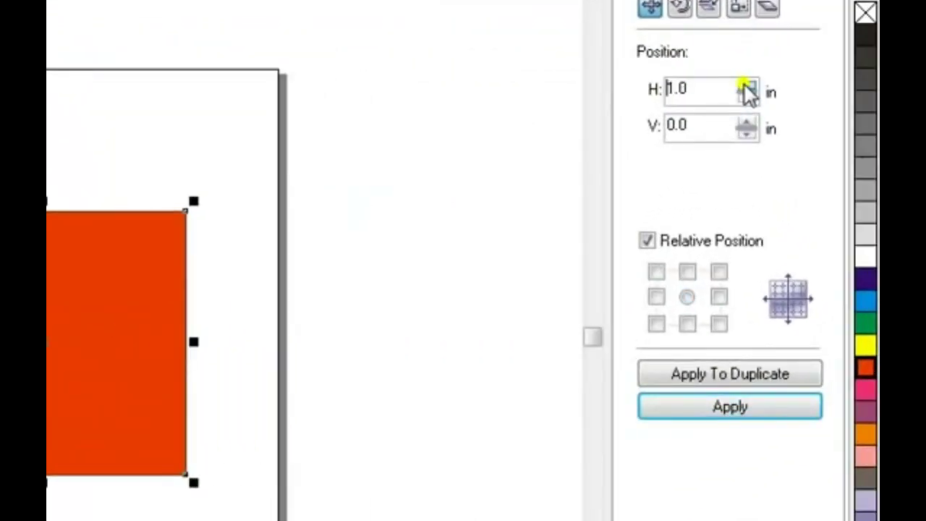
pyautogui.click(745, 86)
pyautogui.click(745, 86)
pyautogui.click(745, 86)
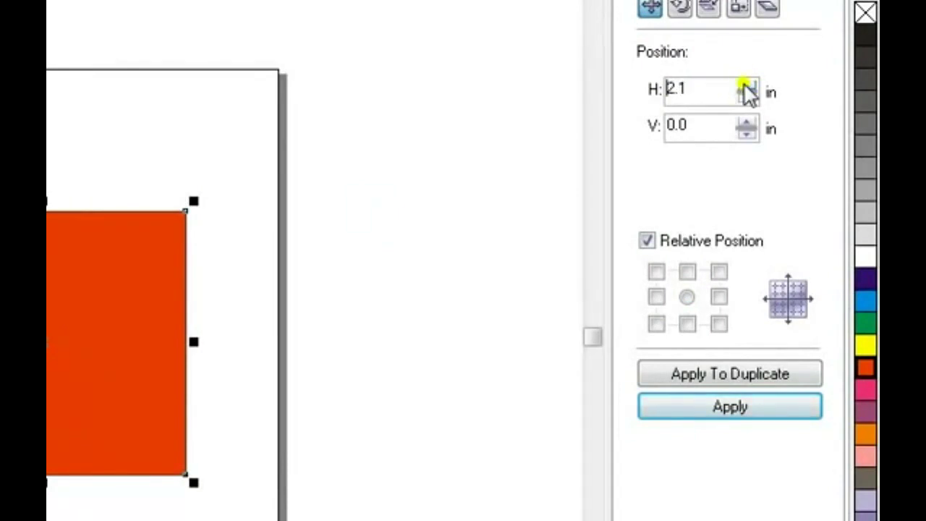
pyautogui.click(722, 412)
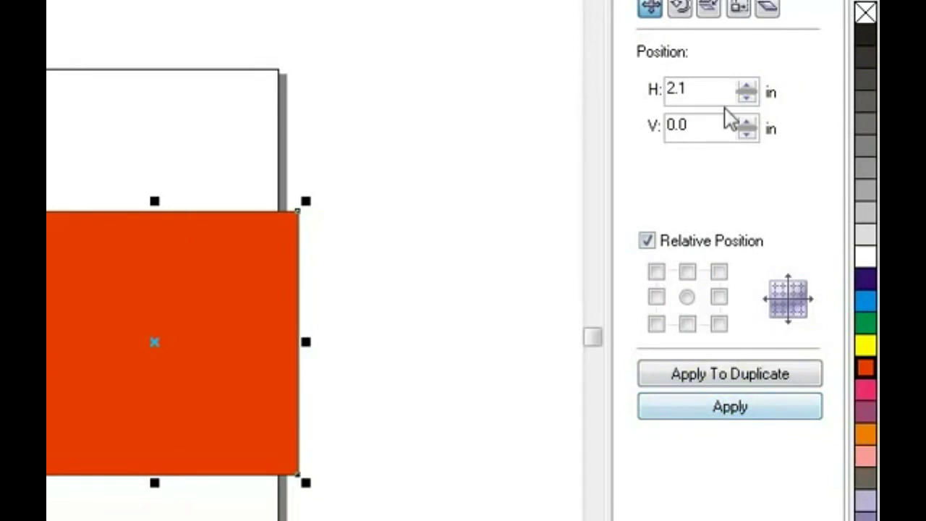
# Set the vertical offset to -1.1 in and apply it together with the 2.1 in horizontal offset
pyautogui.click(745, 133)
pyautogui.click(745, 134)
pyautogui.click(745, 134)
pyautogui.click(745, 134)
pyautogui.click(745, 134)
pyautogui.click(745, 133)
pyautogui.click(745, 134)
pyautogui.click(745, 134)
pyautogui.click(745, 134)
pyautogui.click(745, 134)
pyautogui.click(745, 134)
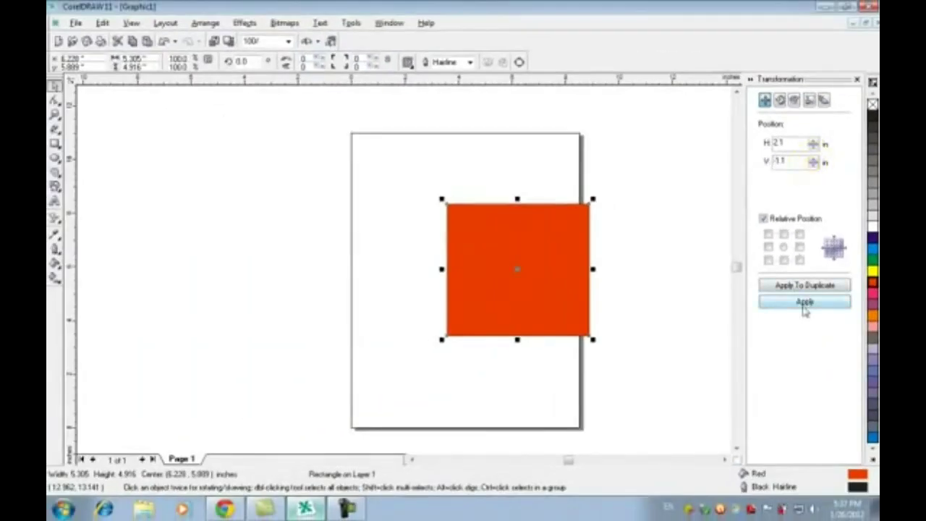
pyautogui.click(803, 306)
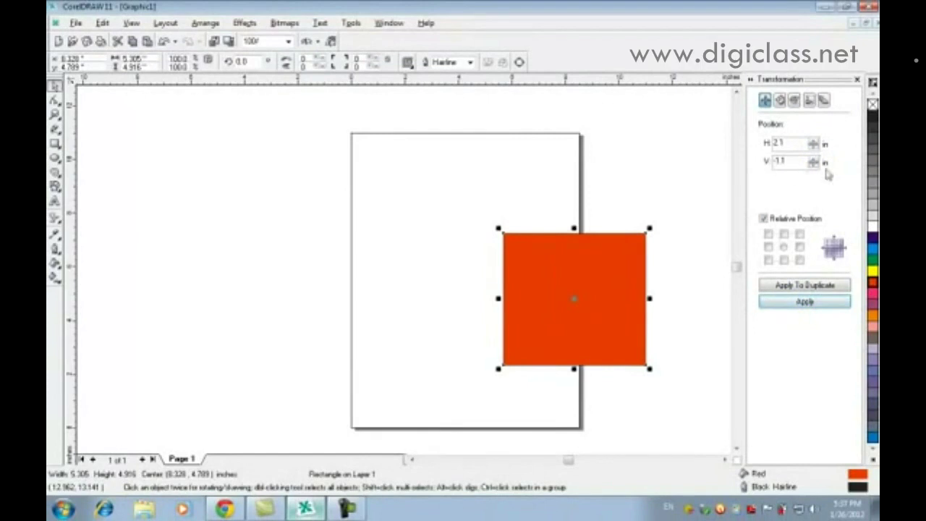
# Turn off relative positioning and move the rectangle to an absolute horizontal position of 11.228 in
pyautogui.click(800, 304)
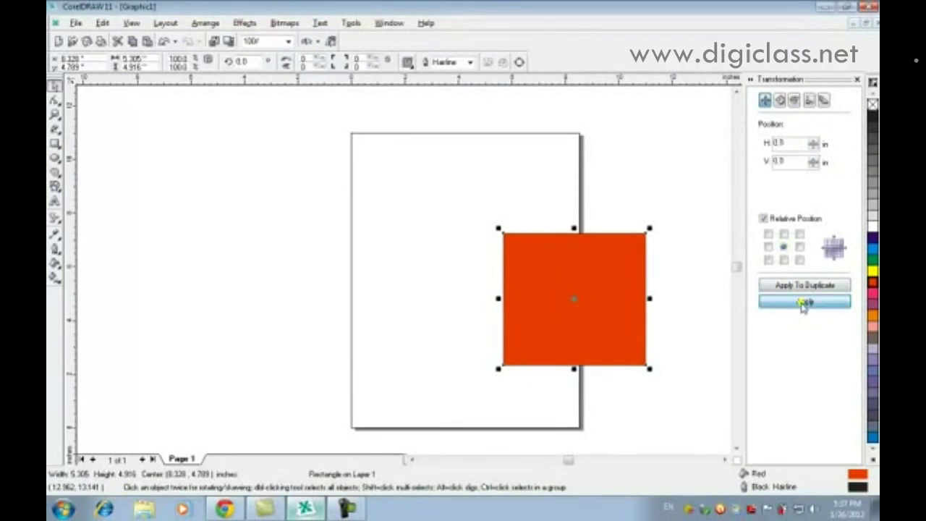
pyautogui.click(783, 223)
pyautogui.click(799, 303)
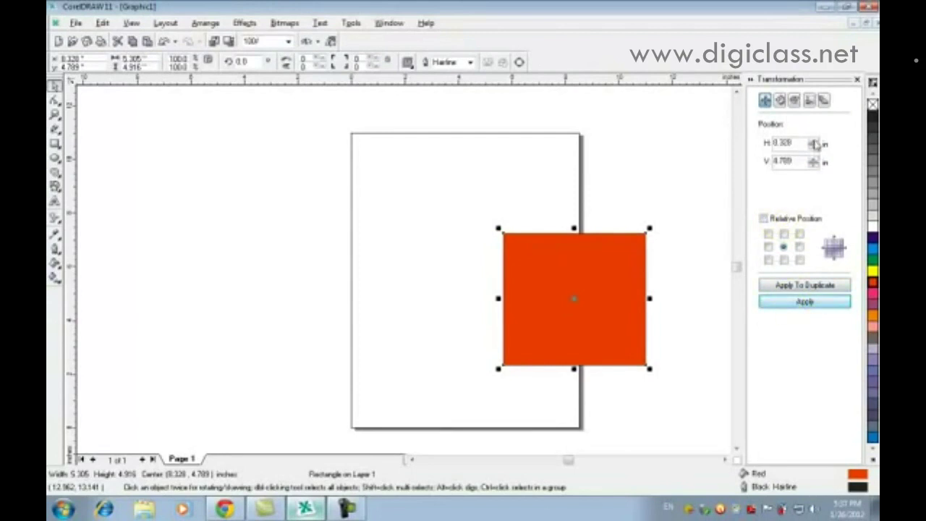
pyautogui.moveTo(814, 144); pyautogui.dragTo(816, 127)
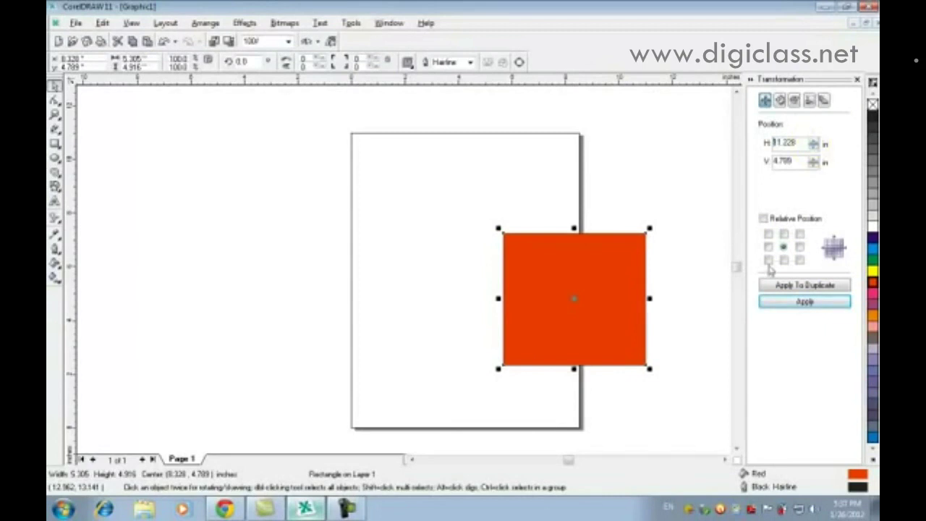
pyautogui.click(785, 304)
# Undo the three position changes made to the rectangle
pyautogui.hotkey('ctrl', 'z')
pyautogui.hotkey('ctrl', 'z')
pyautogui.hotkey('ctrl', 'z')
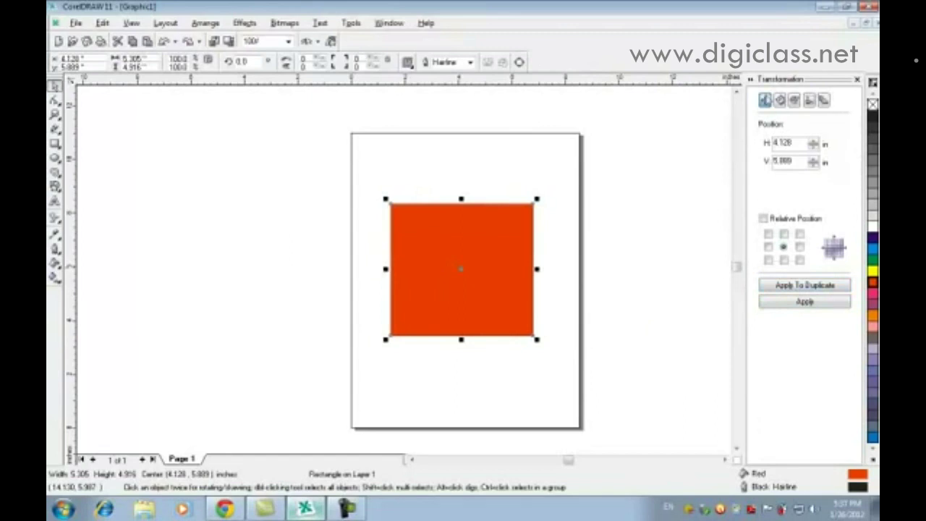
# Rotate the rectangle about its center by 10 degrees, by a further 20 degrees, and by 25 degrees
pyautogui.click(781, 102)
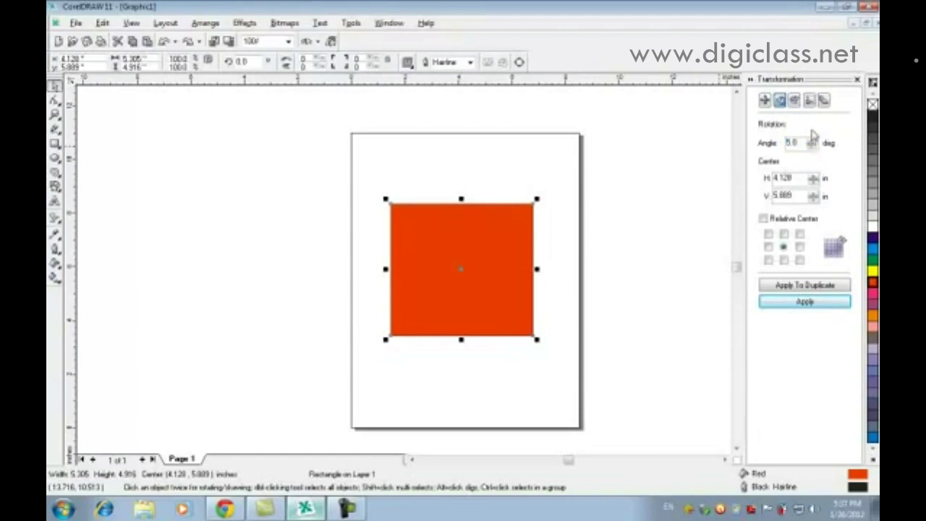
pyautogui.click(790, 308)
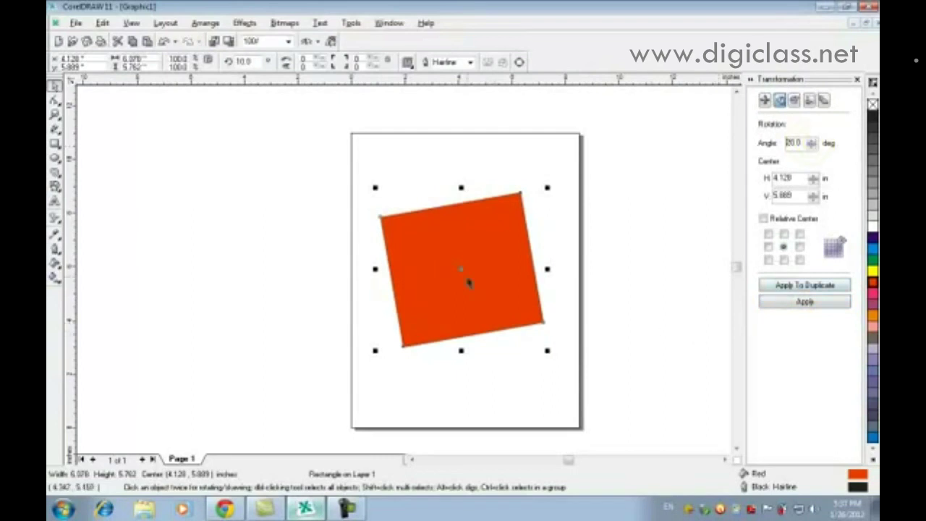
pyautogui.click(815, 309)
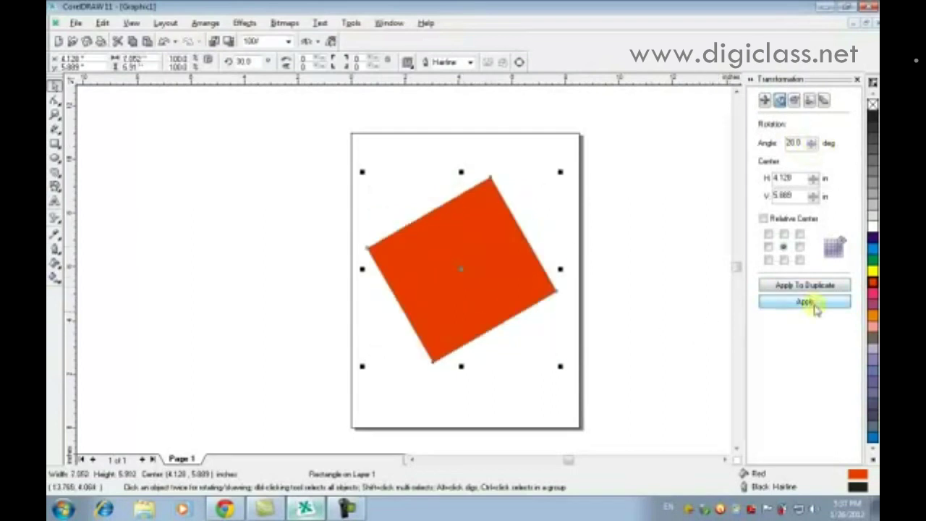
pyautogui.click(812, 140)
pyautogui.click(797, 303)
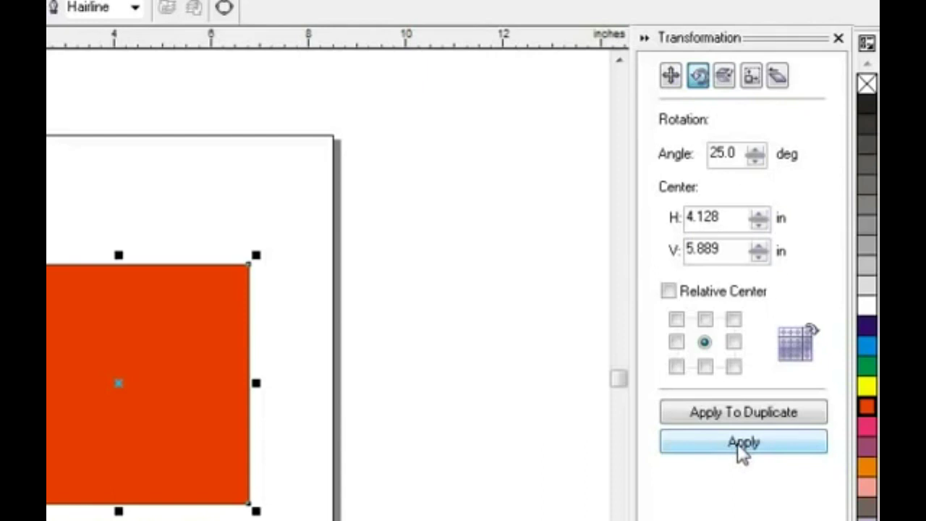
# Try rotating the rectangle 25 degrees about a center at horizontal 5.828 in, and undo that rotation
pyautogui.click(758, 214)
pyautogui.click(758, 215)
pyautogui.click(758, 215)
pyautogui.click(758, 215)
pyautogui.click(758, 215)
pyautogui.click(758, 215)
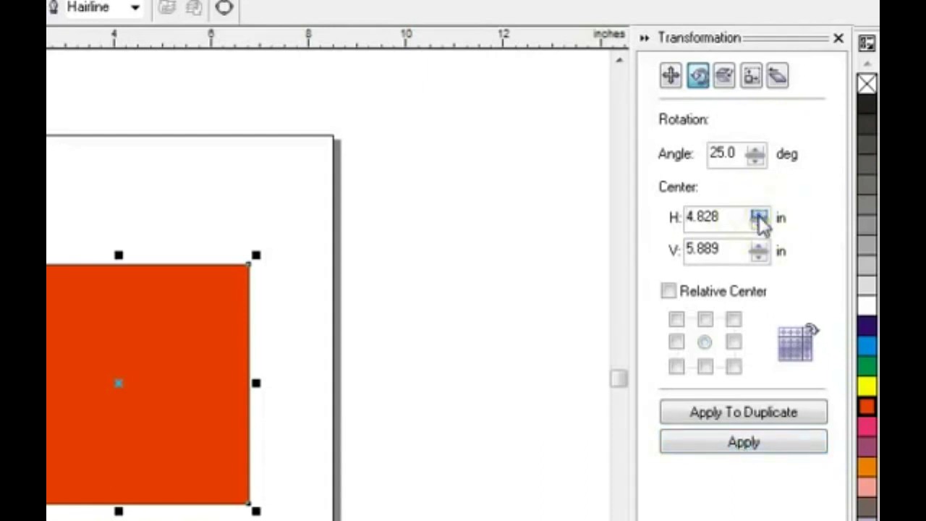
pyautogui.click(758, 214)
pyautogui.click(758, 215)
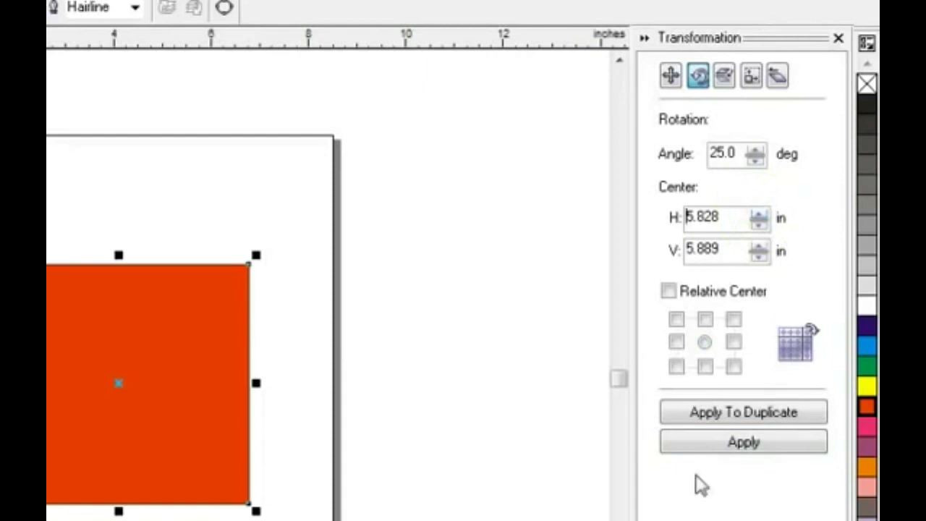
pyautogui.click(726, 444)
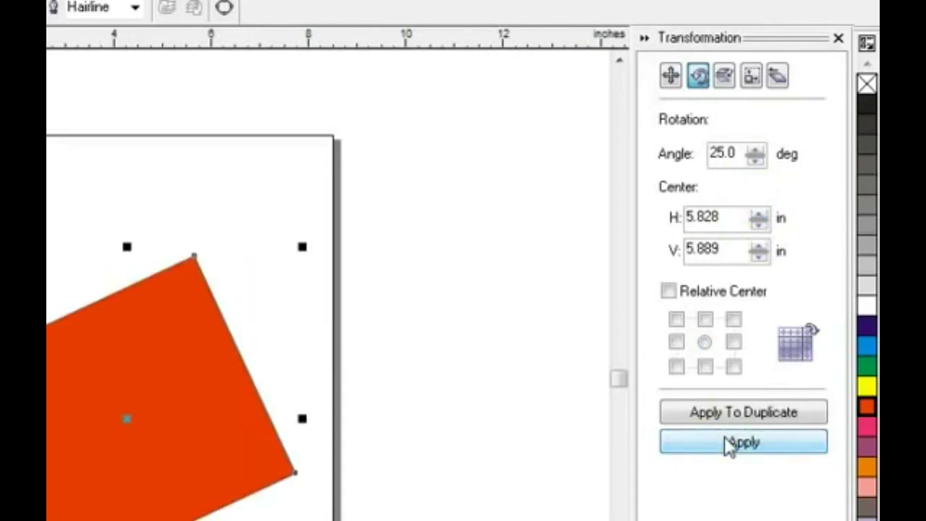
pyautogui.hotkey('ctrl', 'z')
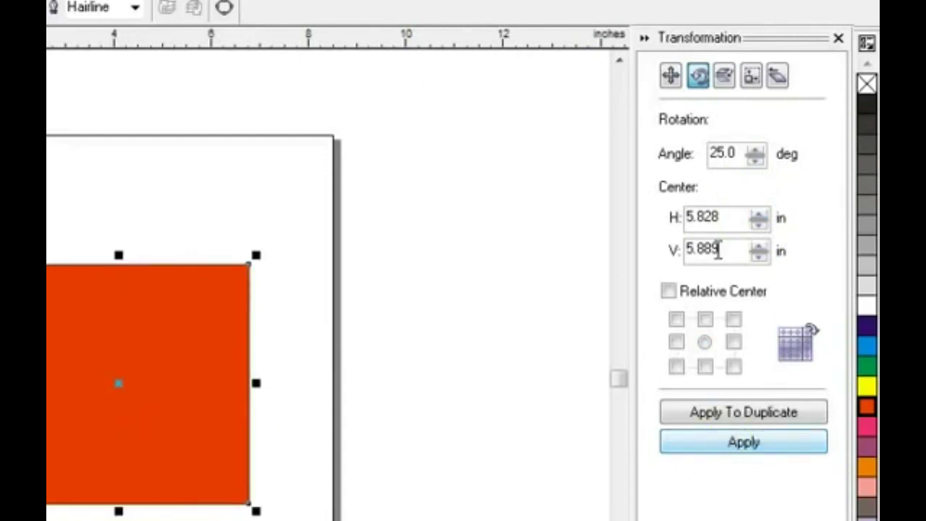
# Scale the rectangle non-proportionally to 125% horizontally, keeping the vertical scale at 100%
pyautogui.click(722, 76)
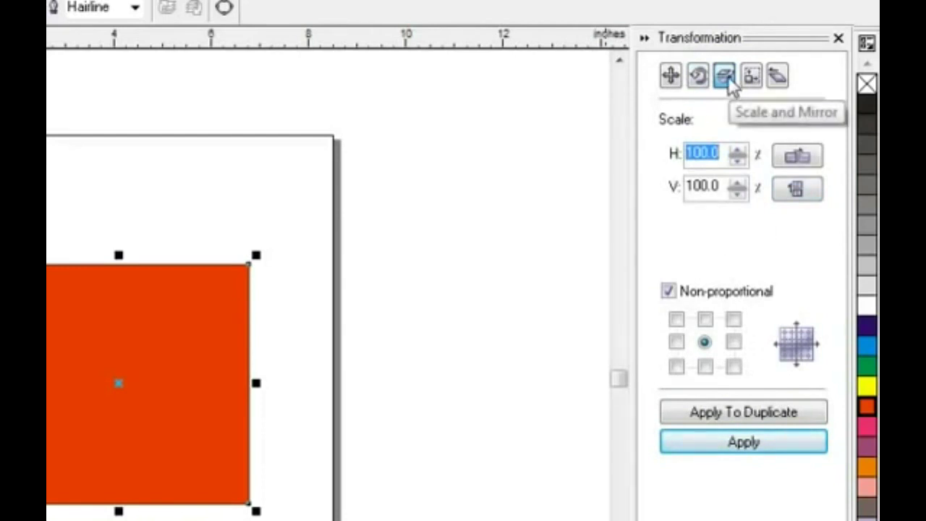
pyautogui.click(738, 149)
pyautogui.click(740, 152)
pyautogui.click(749, 446)
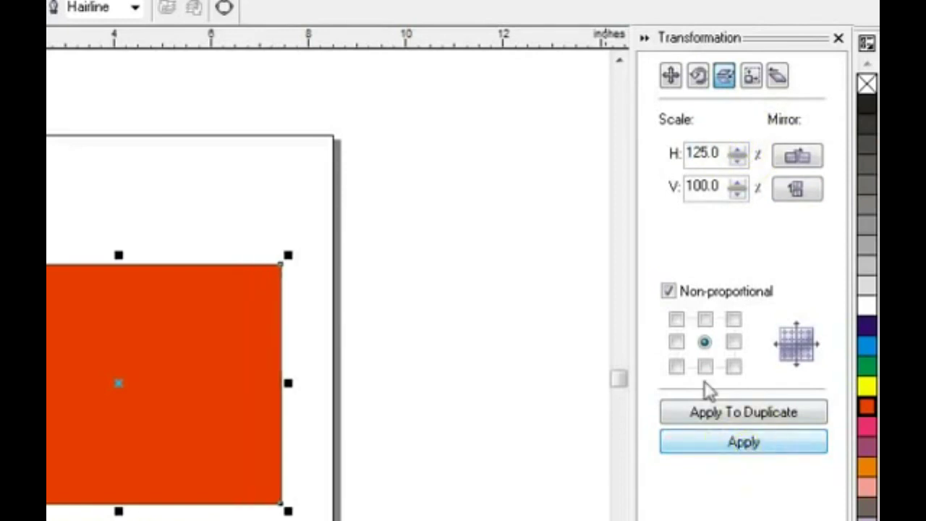
# Set the vertical scale to 135% and apply it with the 125% horizontal scale to the rectangle
pyautogui.click(738, 185)
pyautogui.click(738, 185)
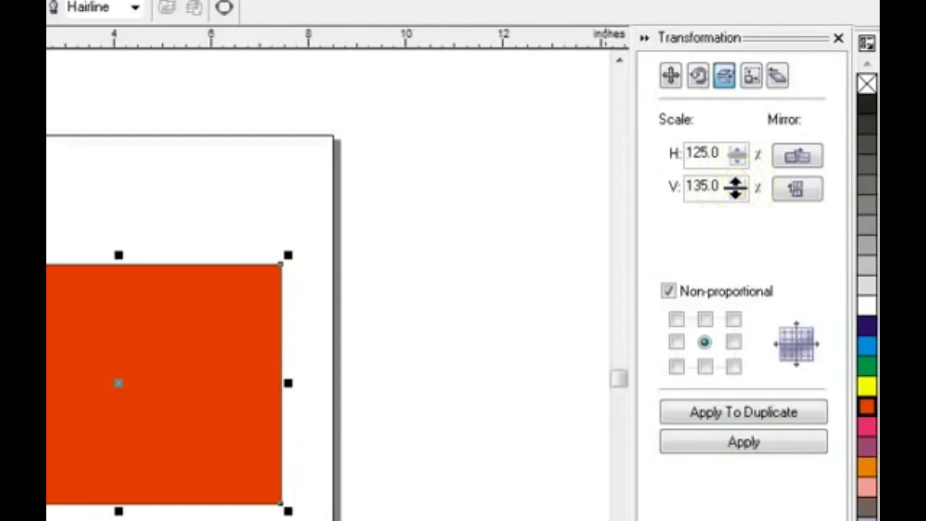
pyautogui.click(744, 445)
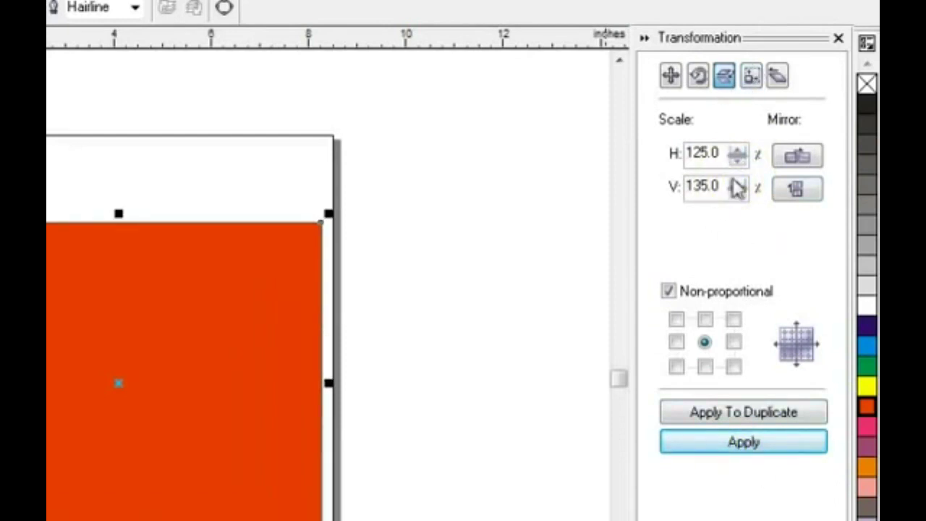
# Use the Size transformation to set the rectangle's width to 9.289 in
pyautogui.click(751, 78)
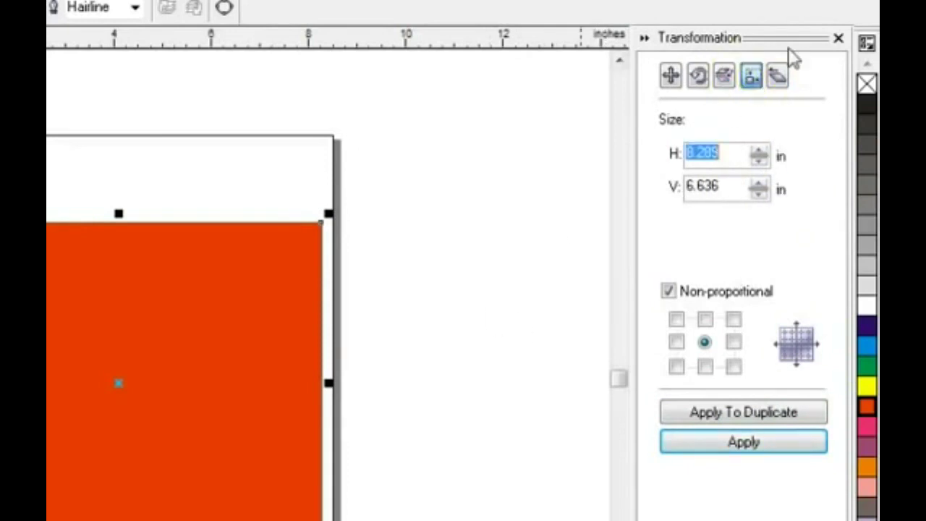
pyautogui.click(761, 149)
pyautogui.click(761, 149)
pyautogui.click(761, 149)
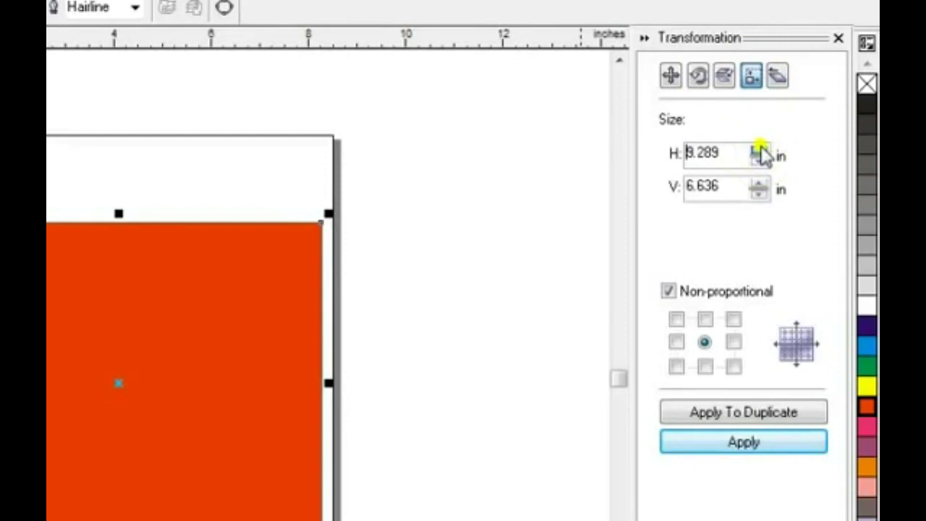
pyautogui.click(736, 445)
# Set the rectangle's height to 7.436 in and apply the new size
pyautogui.click(760, 183)
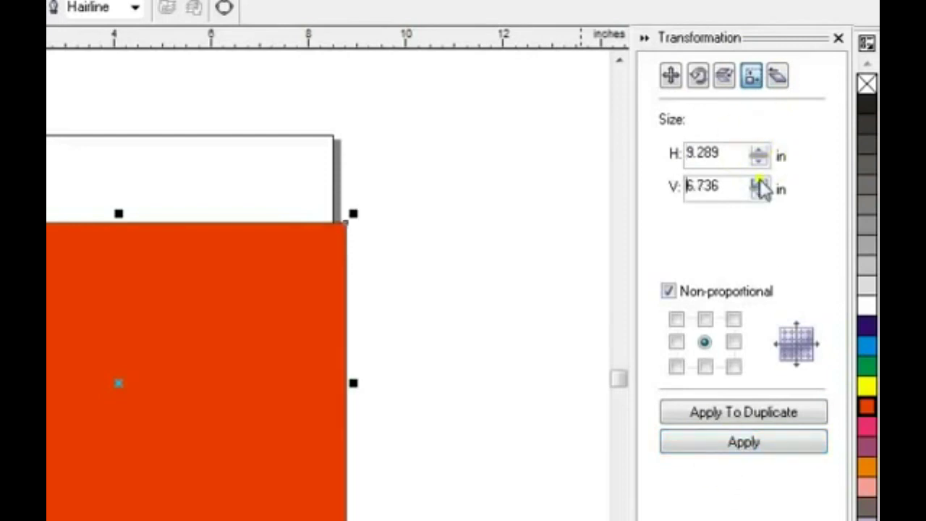
pyautogui.click(760, 183)
pyautogui.click(760, 183)
pyautogui.click(760, 183)
pyautogui.click(760, 183)
pyautogui.click(760, 183)
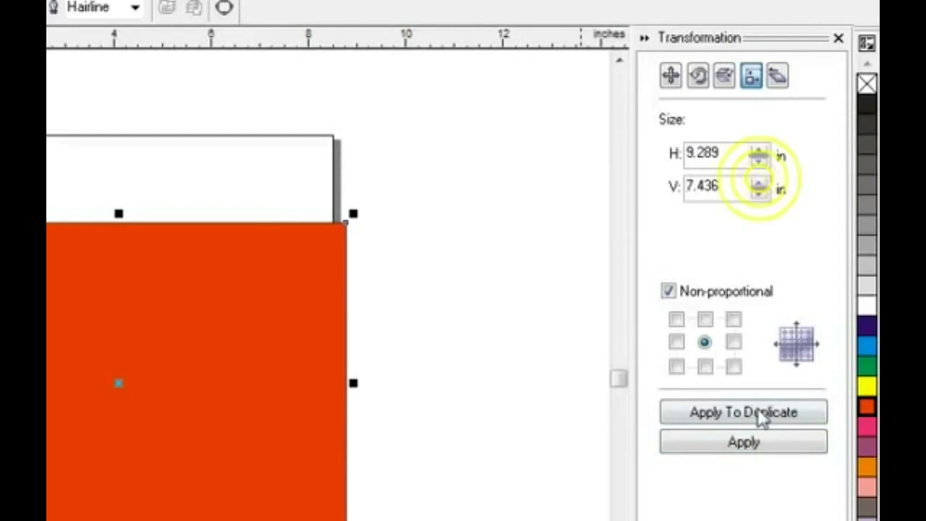
pyautogui.click(738, 445)
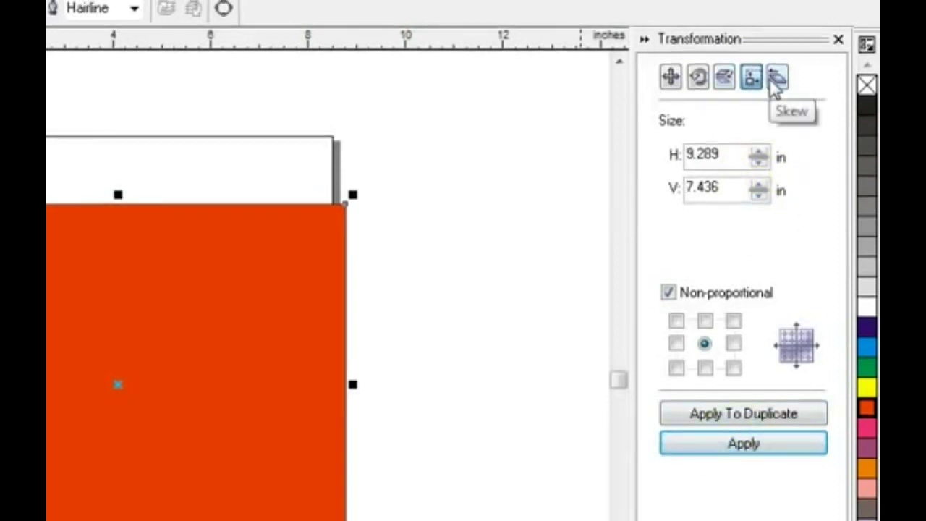
# Use the Skew transformation to skew the red rectangle 20 degrees horizontally
pyautogui.click(776, 80)
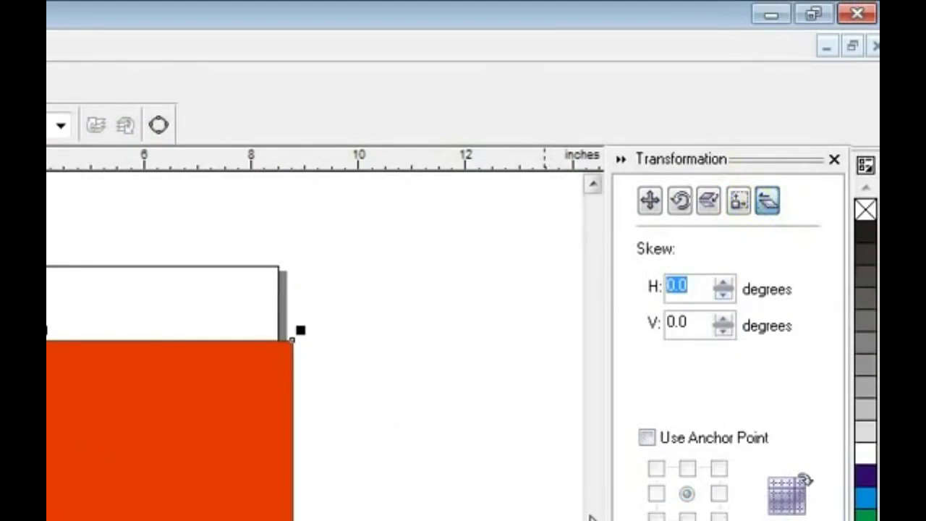
pyautogui.click(723, 282)
pyautogui.click(723, 282)
pyautogui.click(723, 282)
pyautogui.click(723, 282)
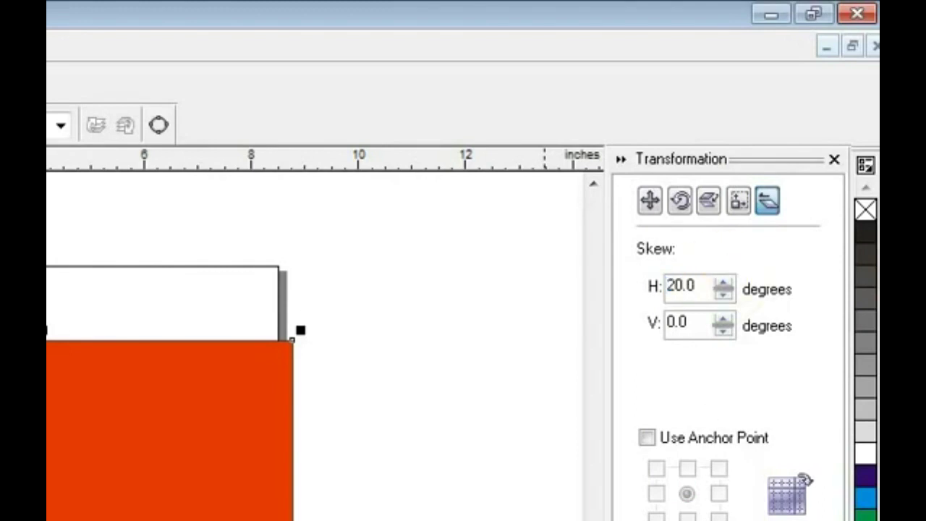
pyautogui.press('Return')
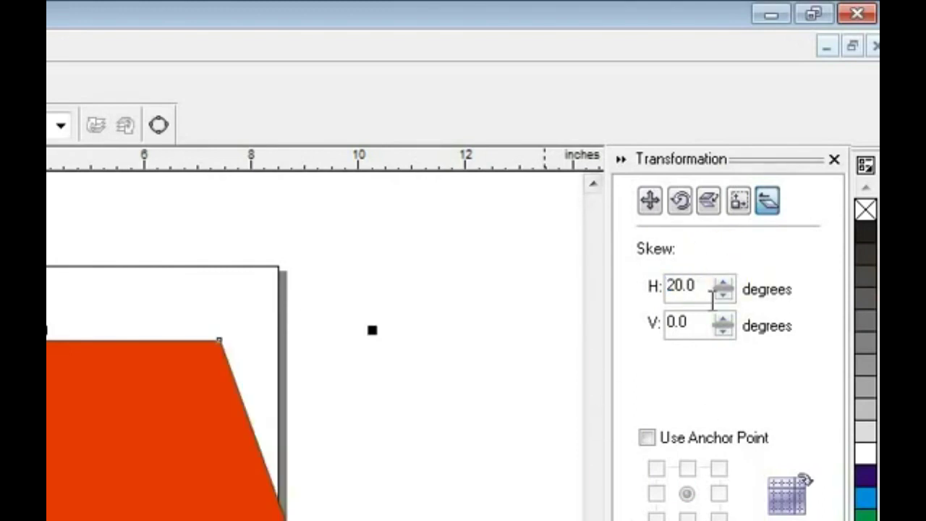
# Set the vertical skew to 20 degrees, apply it to the rectangle, and undo both skews
pyautogui.click(723, 319)
pyautogui.click(723, 319)
pyautogui.click(725, 318)
pyautogui.click(725, 318)
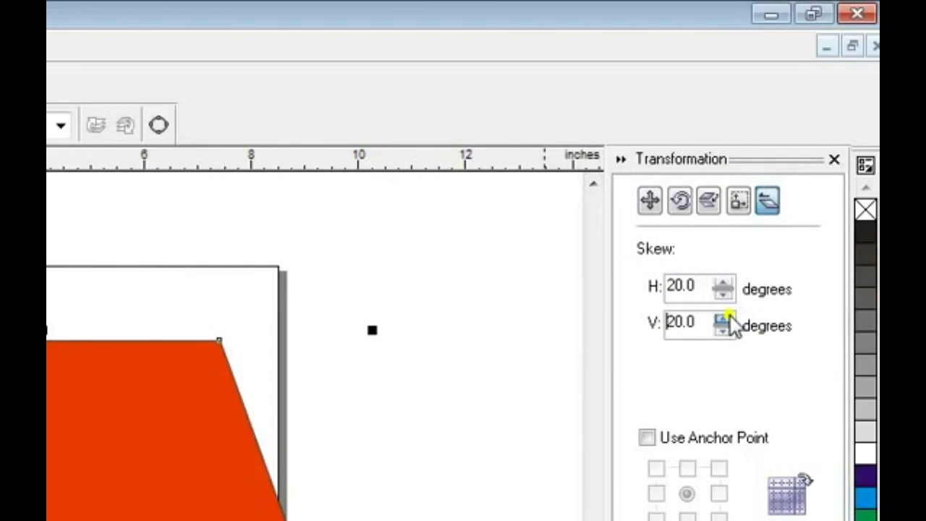
pyautogui.press('Return')
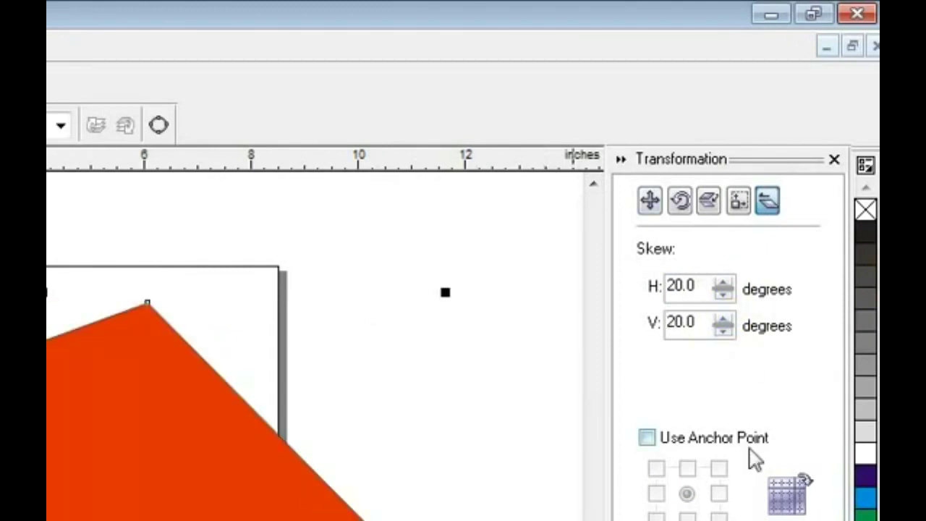
pyautogui.hotkey('ctrl', 'z')
pyautogui.hotkey('ctrl', 'z')
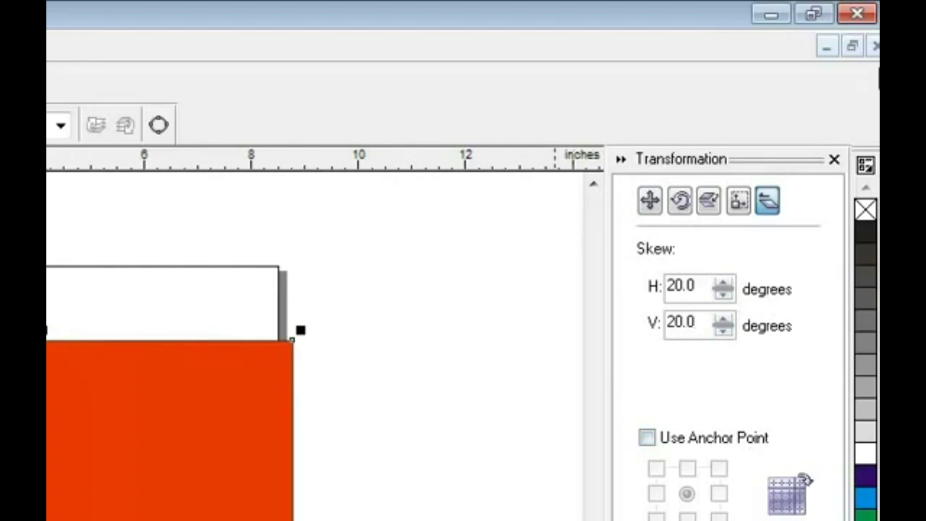
# Close the Transformation docker and clear all transformations from the red rectangle
pyautogui.click(833, 158)
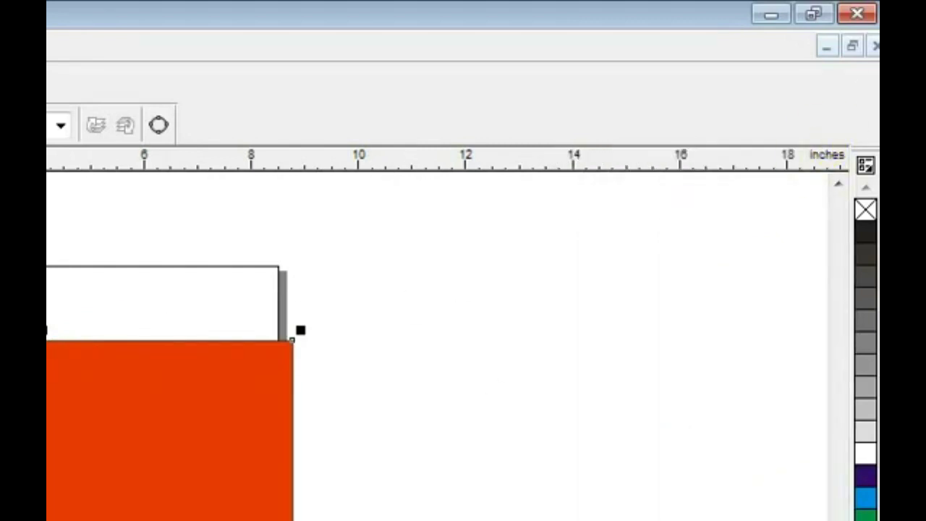
pyautogui.moveTo(300, 329); pyautogui.dragTo(228, 397)
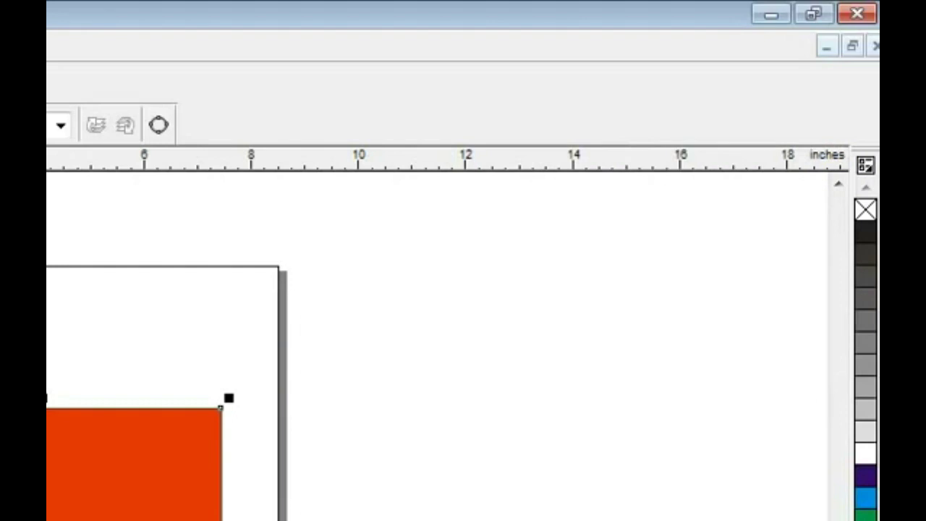
pyautogui.click(105, 47)
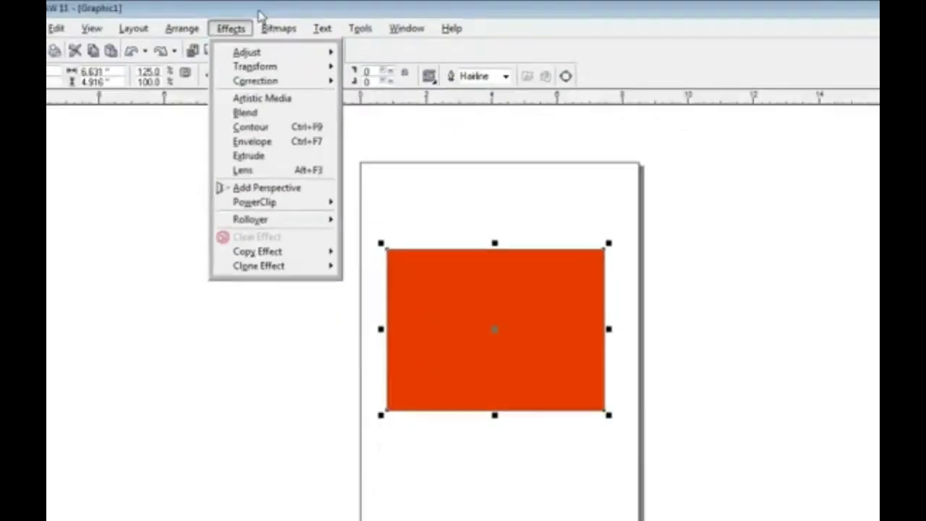
pyautogui.click(225, 24)
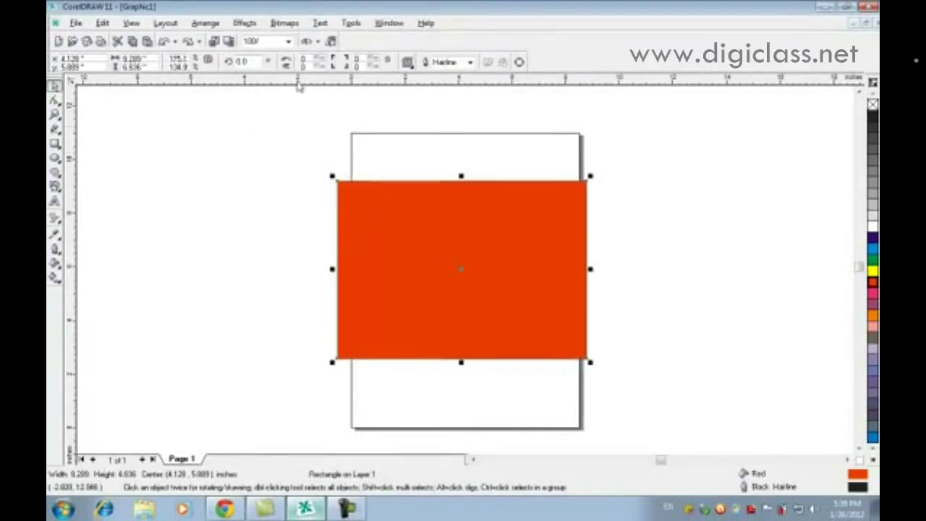
pyautogui.click(206, 23)
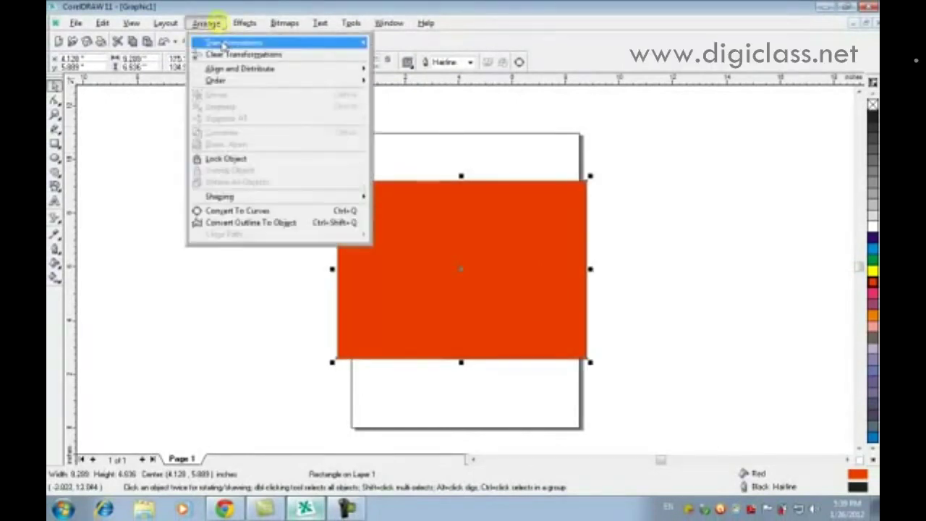
pyautogui.click(232, 54)
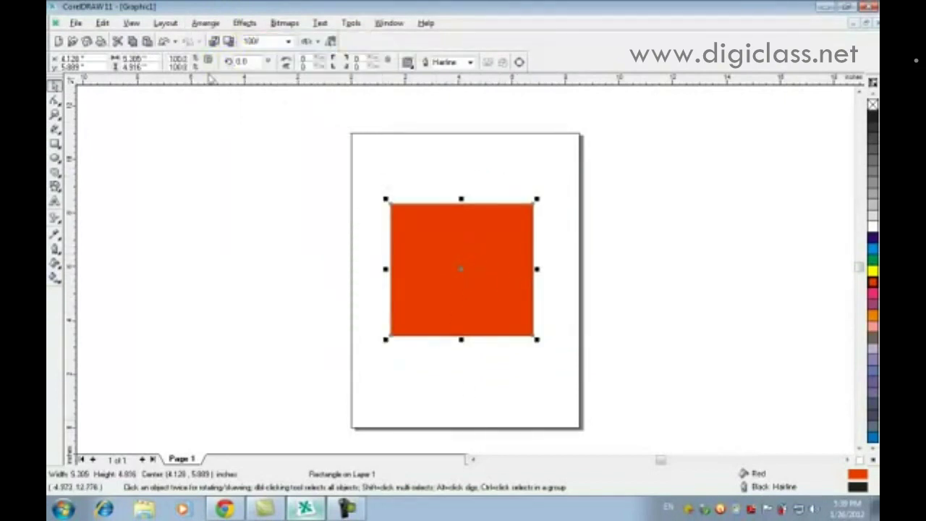
pyautogui.click(195, 27)
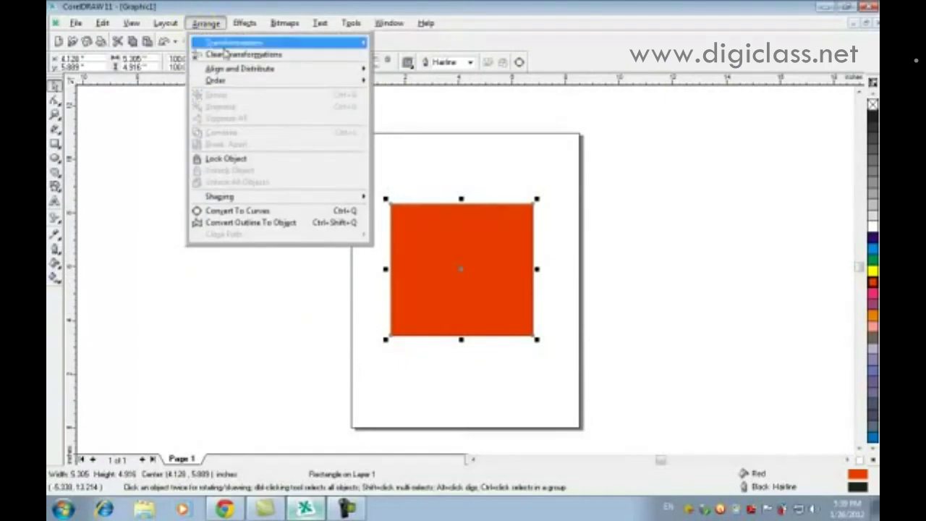
pyautogui.moveTo(241, 72)
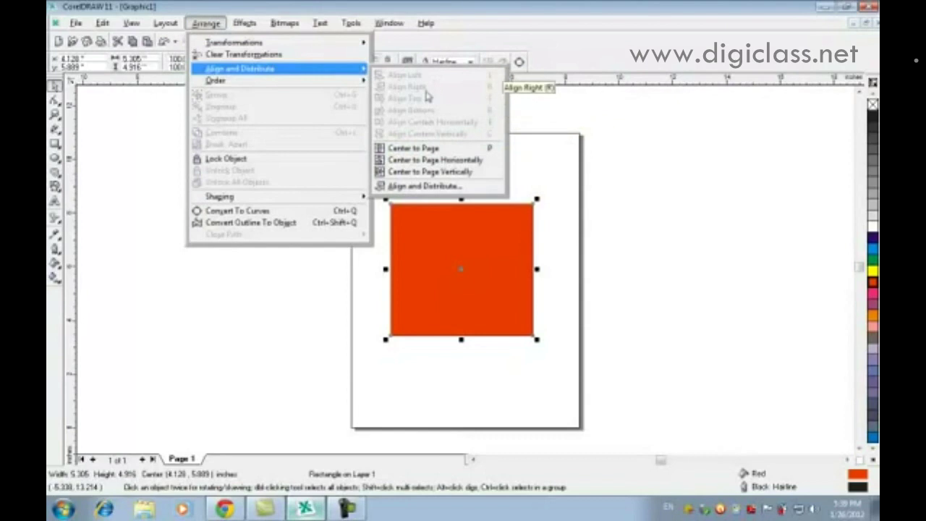
pyautogui.click(653, 265)
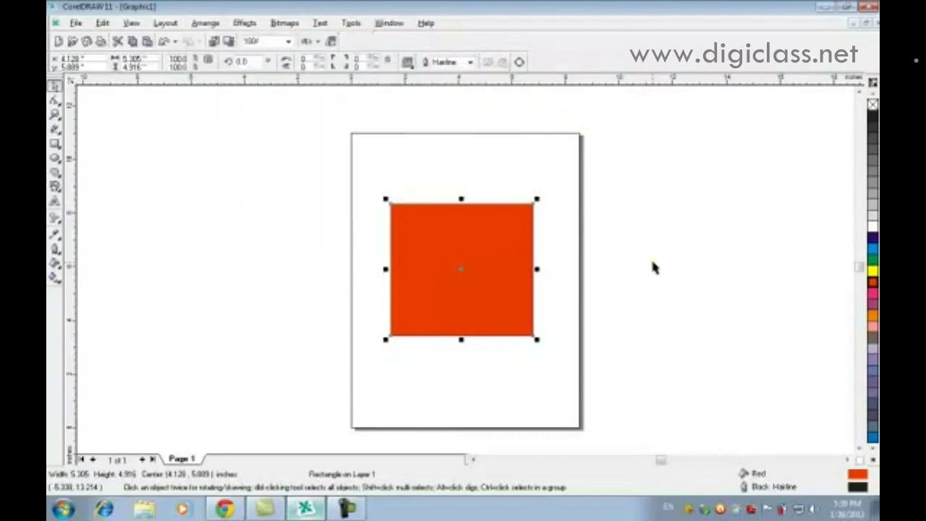
# Draw a second rectangle about 7.75 in wide and 8 in high beside the red one and fill it with cyan
pyautogui.click(56, 143)
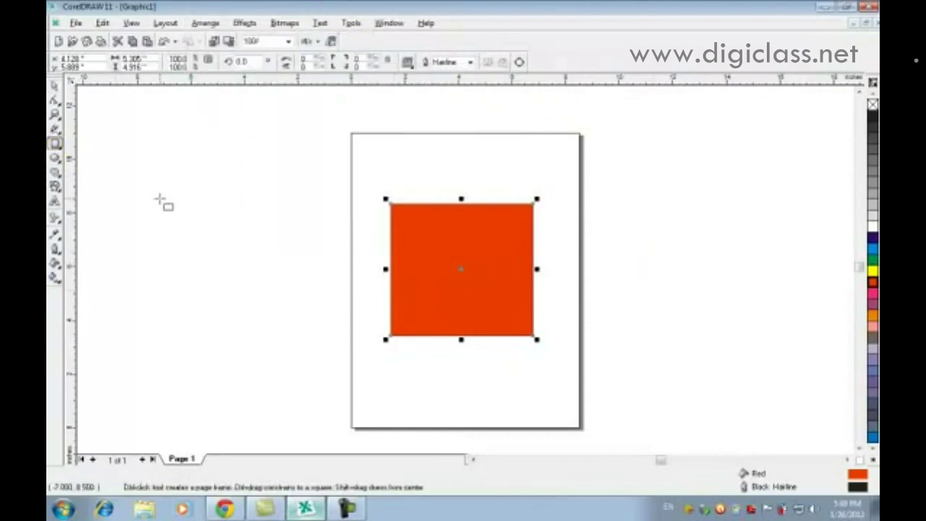
pyautogui.moveTo(160, 194)
pyautogui.mouseDown()
pyautogui.moveTo(335, 383)
pyautogui.moveTo(350, 367)
pyautogui.moveTo(368, 409)
pyautogui.mouseUp()
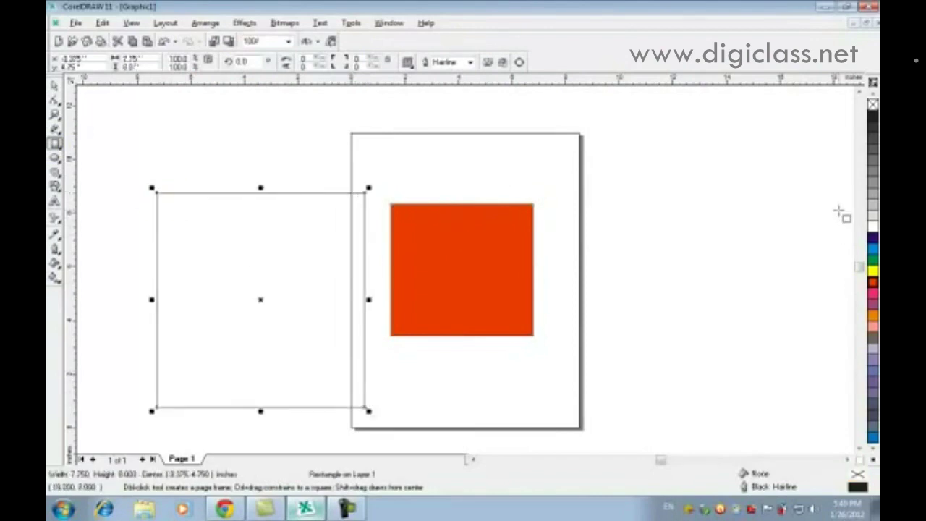
pyautogui.click(873, 250)
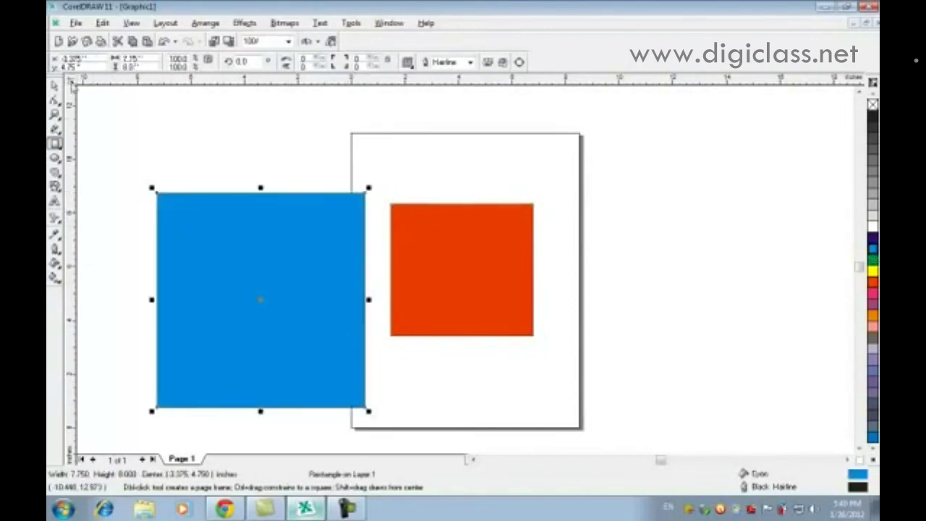
# Select the blue and red rectangles together and align their left edges
pyautogui.press('space')
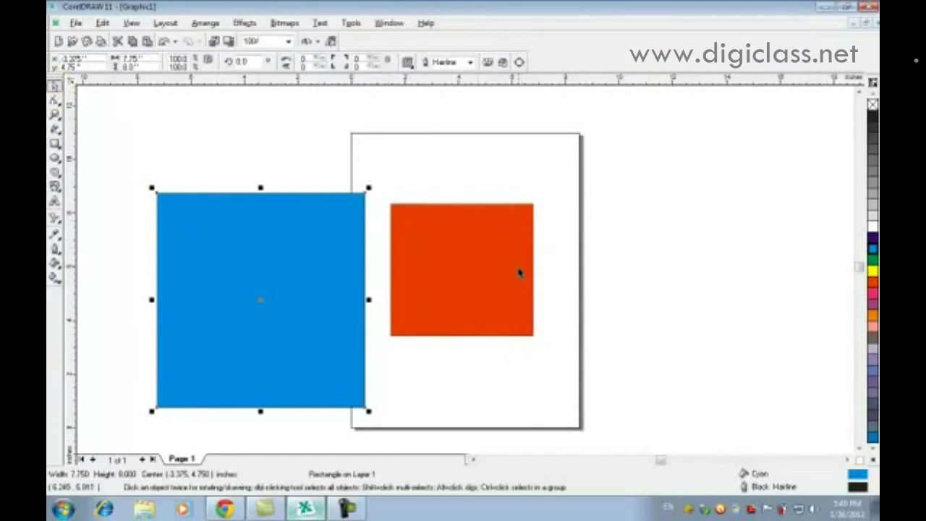
pyautogui.keyDown('shift'); pyautogui.click(479, 277); pyautogui.keyUp('shift')
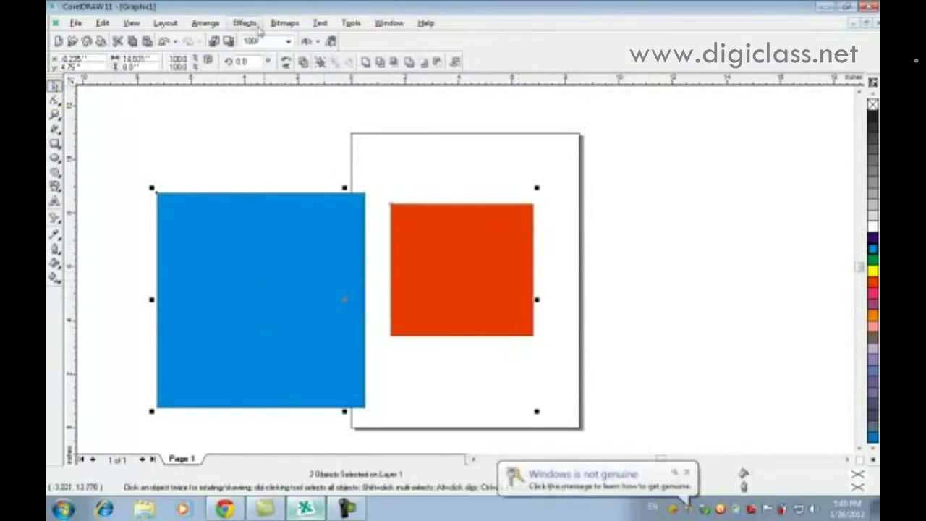
pyautogui.click(205, 23)
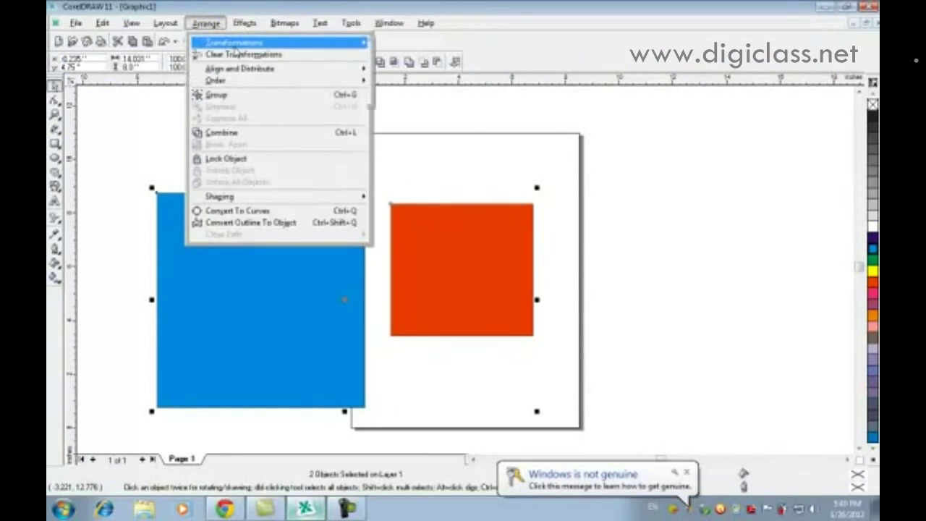
pyautogui.moveTo(246, 69)
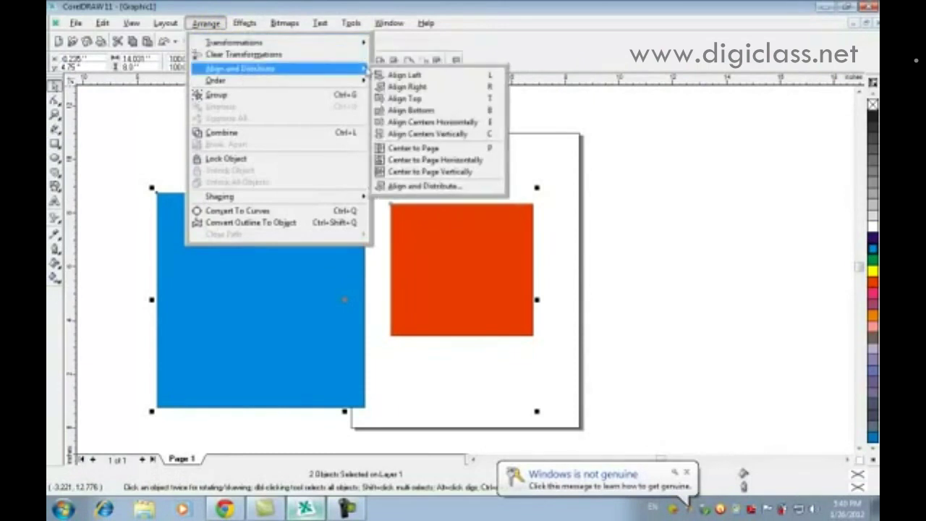
pyautogui.click(428, 76)
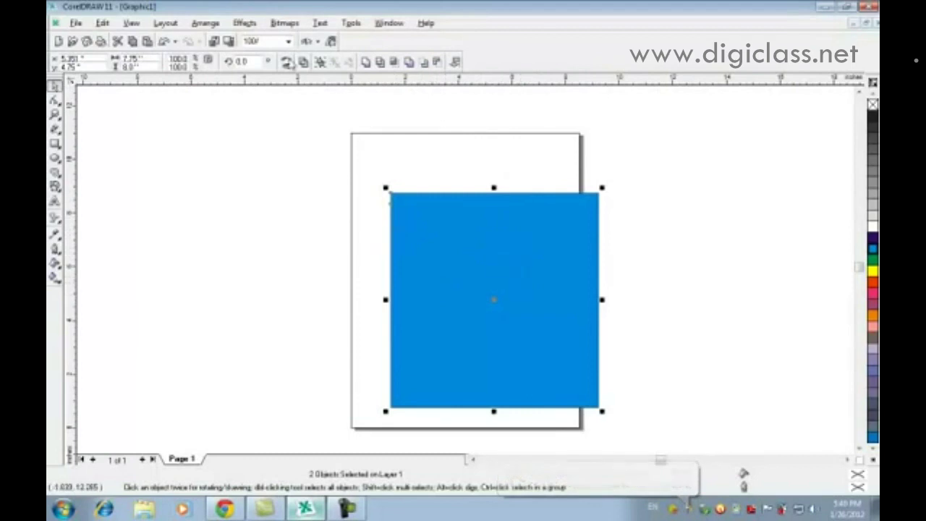
pyautogui.click(274, 26)
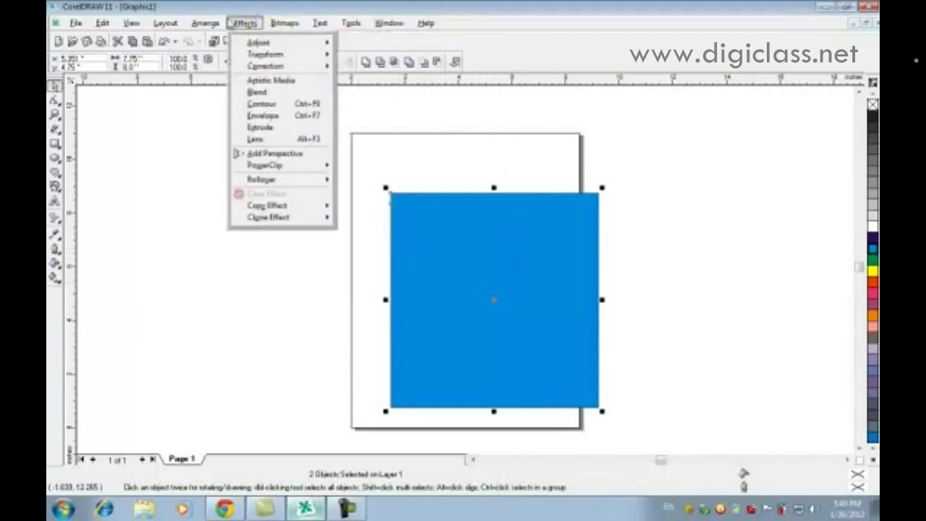
pyautogui.moveTo(206, 25)
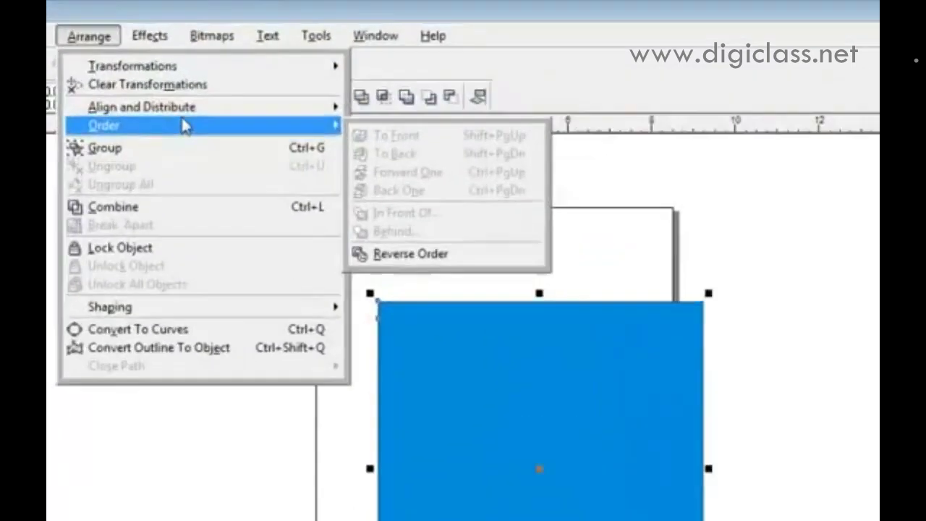
pyautogui.moveTo(272, 69)
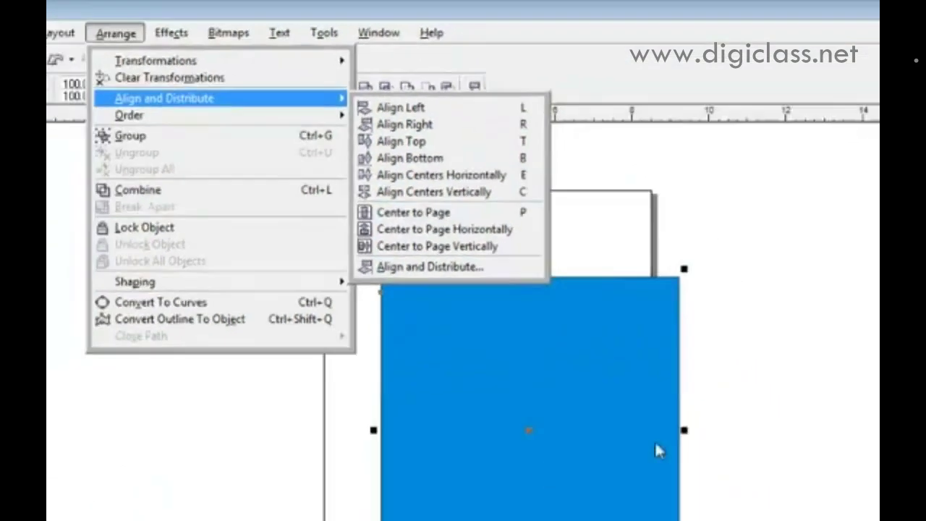
pyautogui.press('Escape')
# Move the blue rectangle off the page to the left, centred at about -6.125, 6.25 in
pyautogui.click(714, 254)
pyautogui.moveTo(564, 253); pyautogui.dragTo(256, 211)
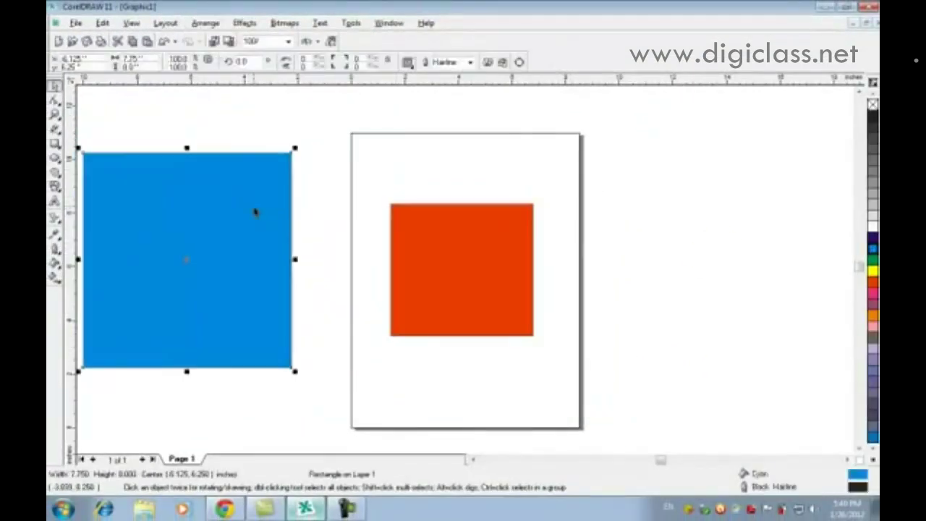
# Select the red rectangle and centre it on the page
pyautogui.click(482, 257)
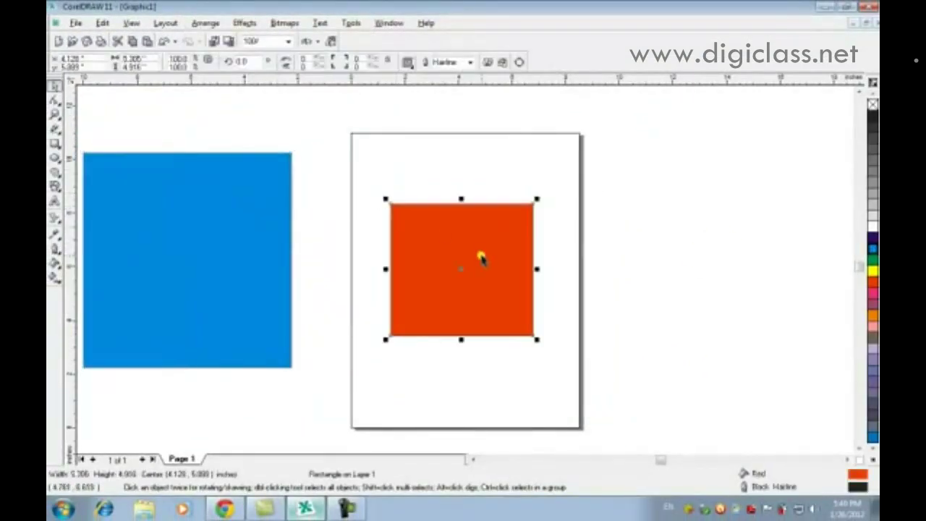
pyautogui.click(205, 24)
pyautogui.moveTo(278, 79)
pyautogui.moveTo(307, 69)
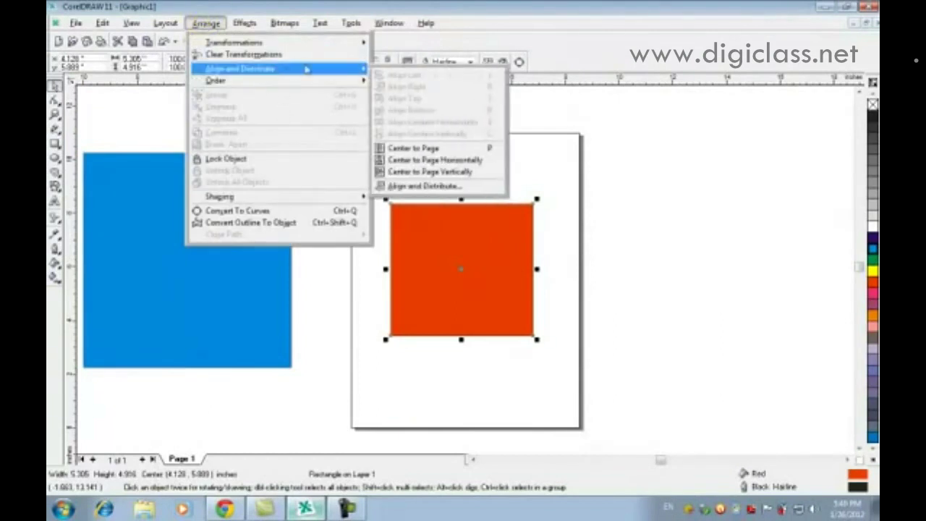
pyautogui.click(412, 149)
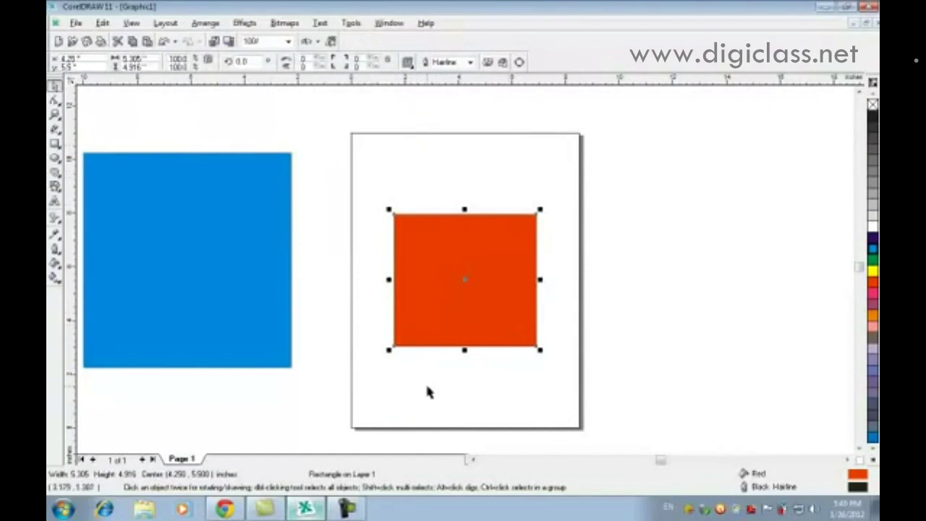
# Apply Center to Page Horizontally to the red rectangle
pyautogui.click(201, 25)
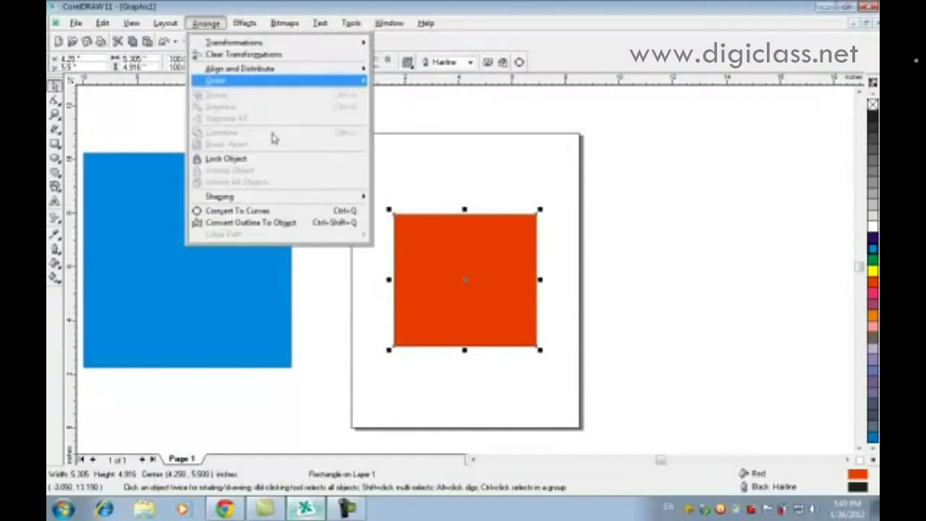
pyautogui.moveTo(273, 70)
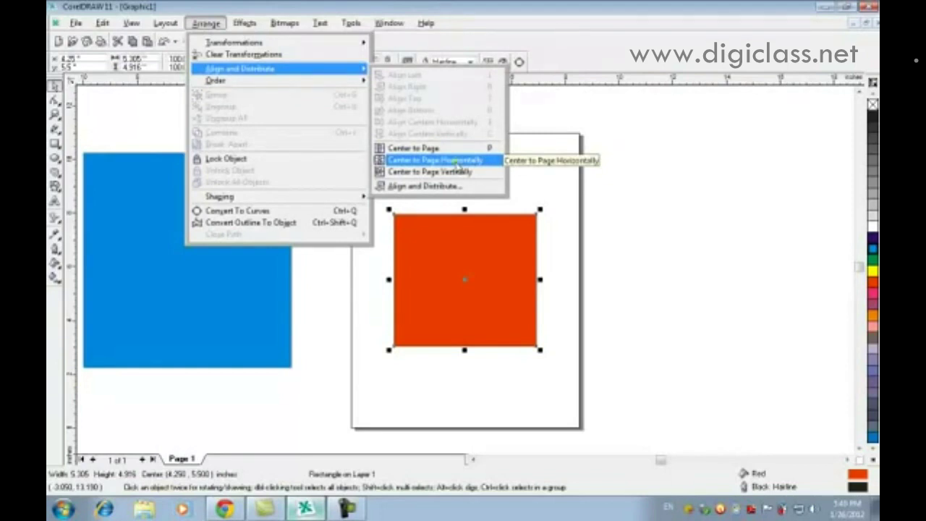
pyautogui.click(455, 161)
# Align the selected blue and red rectangles by their horizontal centres using the Align and Distribute dialog
pyautogui.click(215, 25)
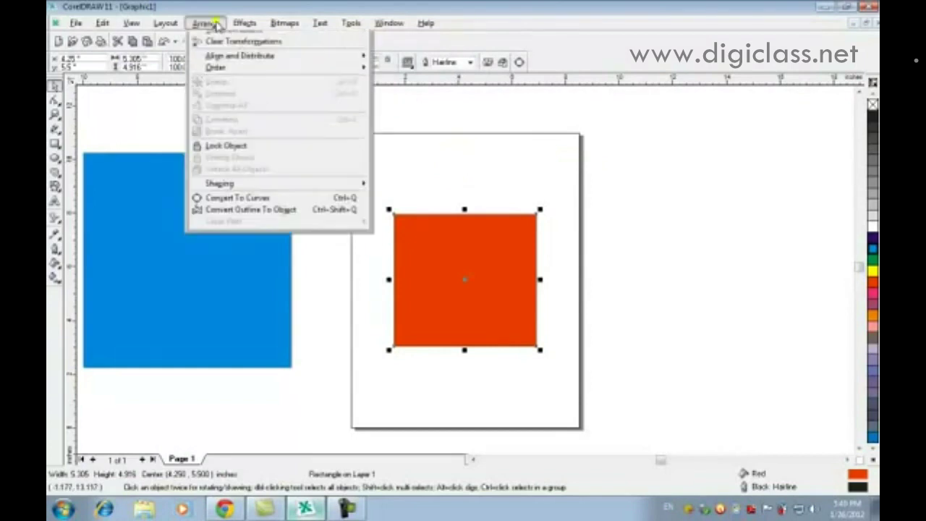
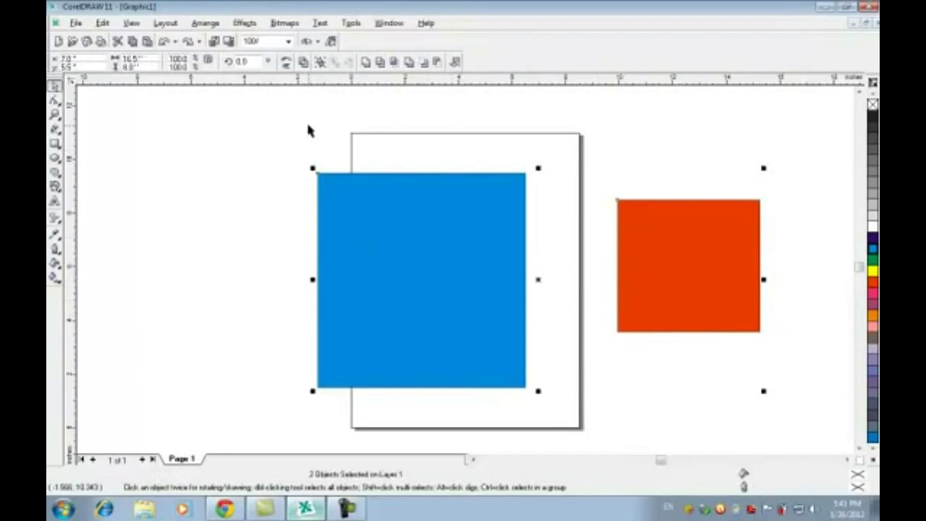
pyautogui.click(206, 24)
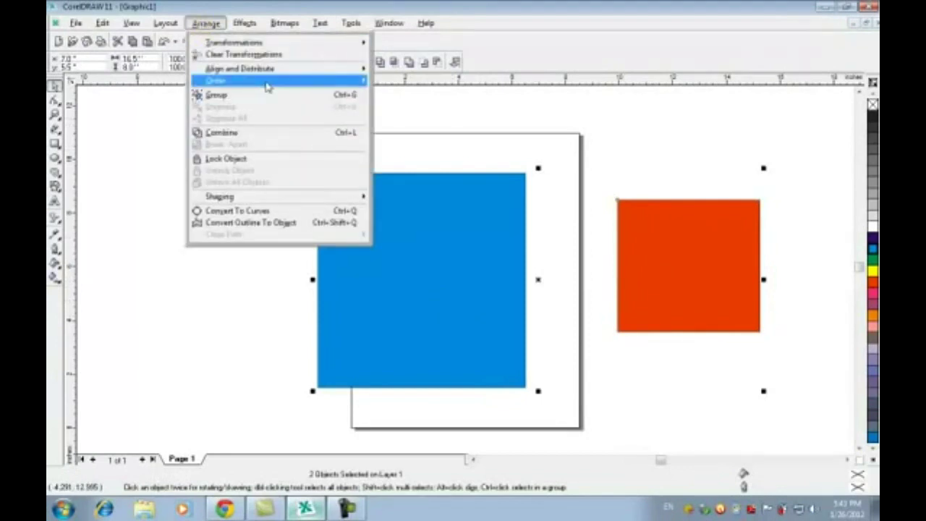
pyautogui.moveTo(268, 70)
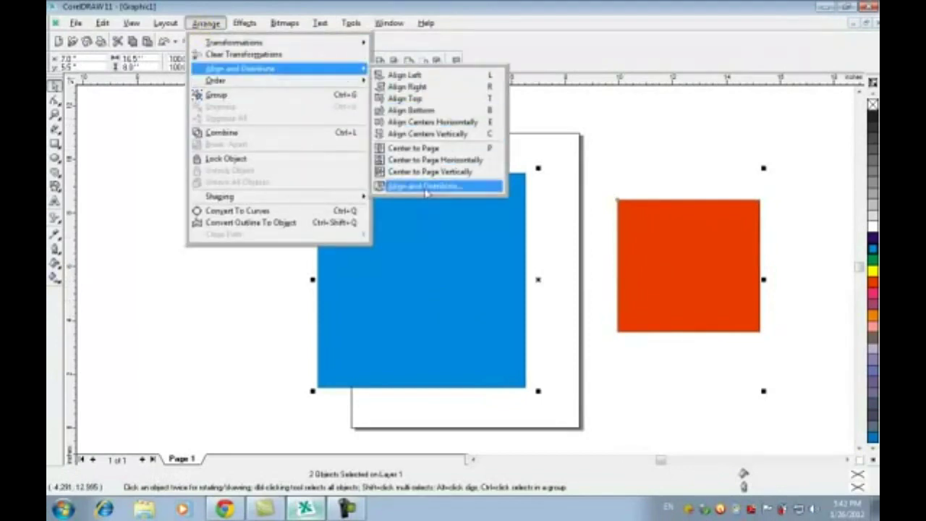
pyautogui.click(435, 187)
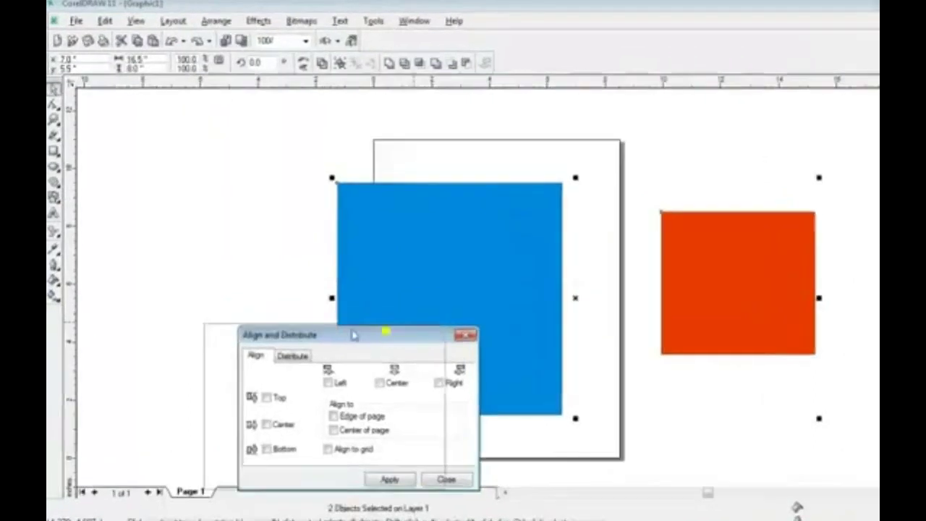
pyautogui.moveTo(355, 335); pyautogui.dragTo(292, 145)
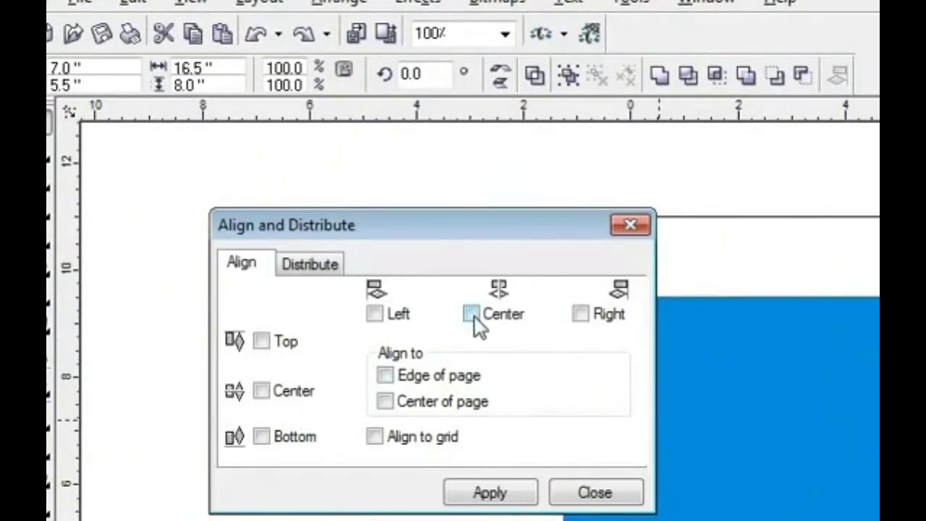
pyautogui.click(515, 315)
pyautogui.click(480, 499)
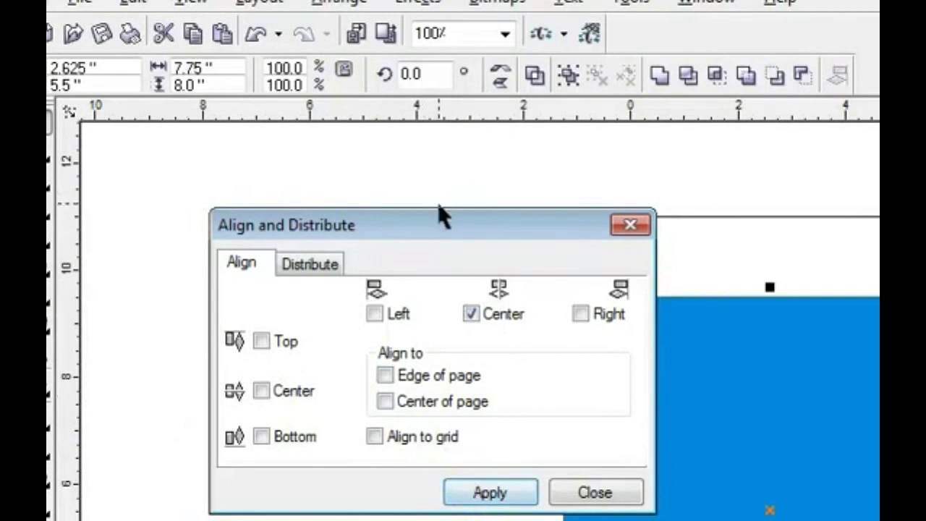
pyautogui.moveTo(440, 221); pyautogui.dragTo(326, 397)
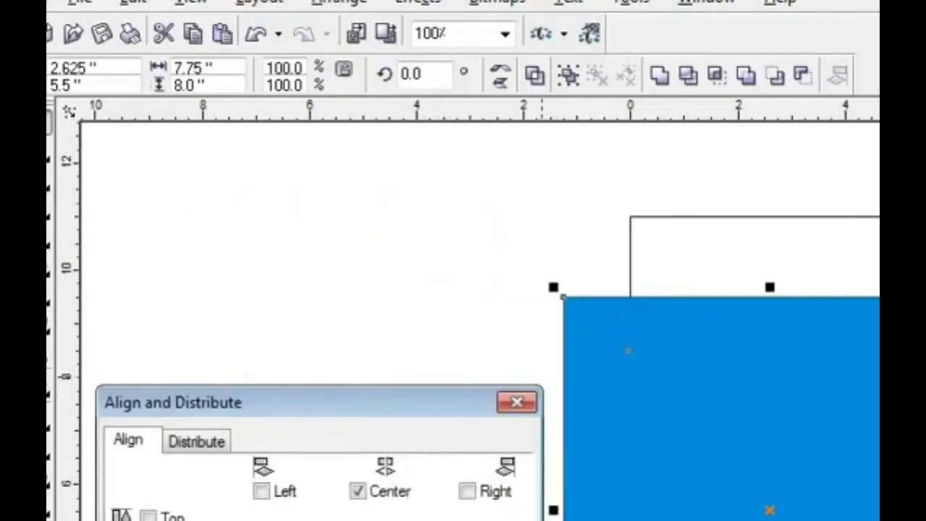
pyautogui.click(516, 402)
# Move both rectangles onto the page, then move the blue one alone to a centre of about -1.875, 4.75 in
pyautogui.moveTo(851, 453); pyautogui.dragTo(544, 453)
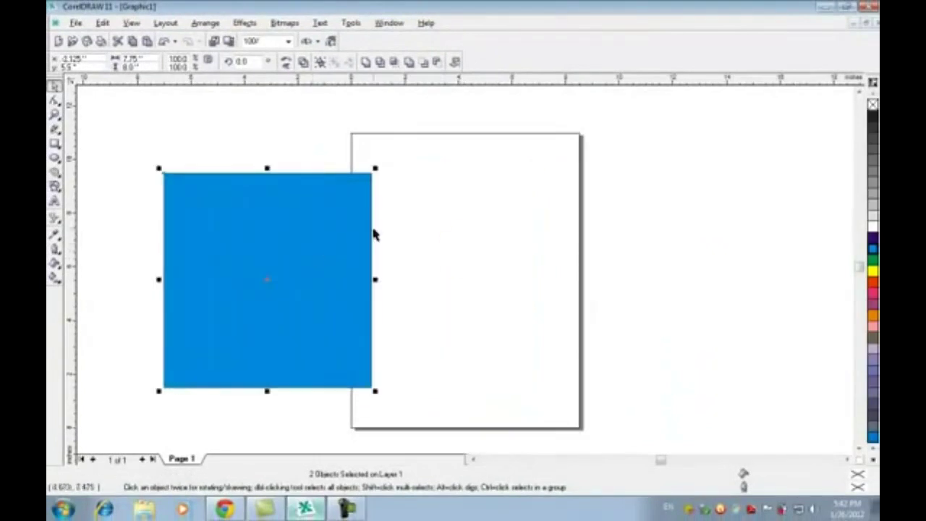
pyautogui.moveTo(313, 236); pyautogui.dragTo(498, 219)
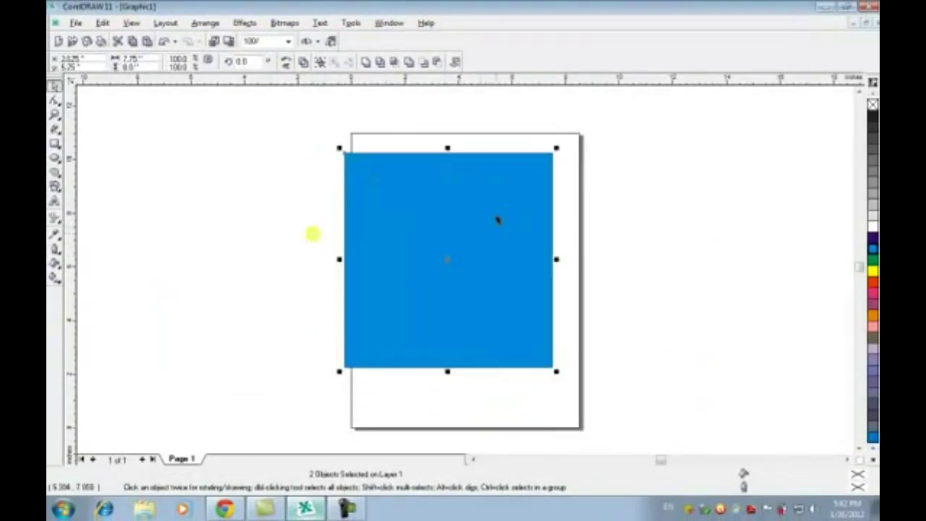
pyautogui.click(650, 258)
pyautogui.moveTo(435, 243); pyautogui.dragTo(287, 284)
# Select the red rectangle and bring it to the front of the stacking order
pyautogui.click(434, 261)
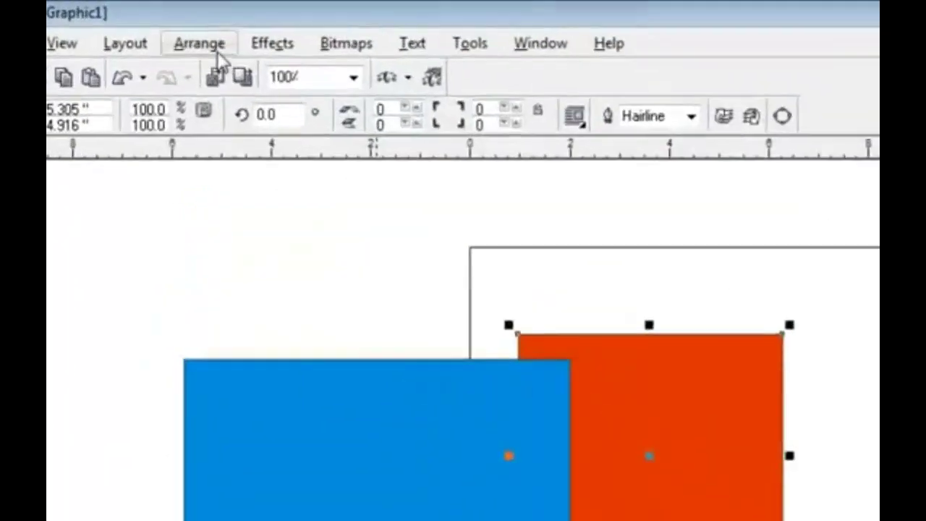
pyautogui.click(205, 23)
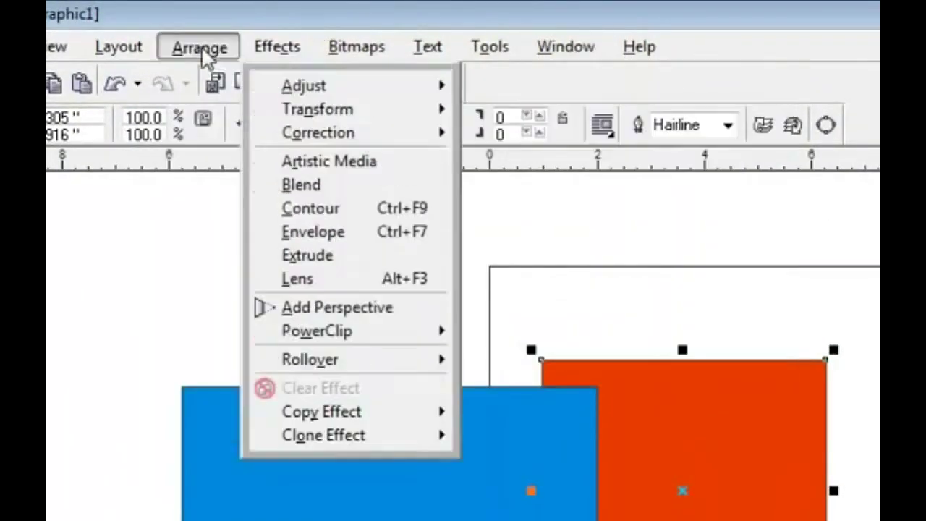
pyautogui.moveTo(205, 52)
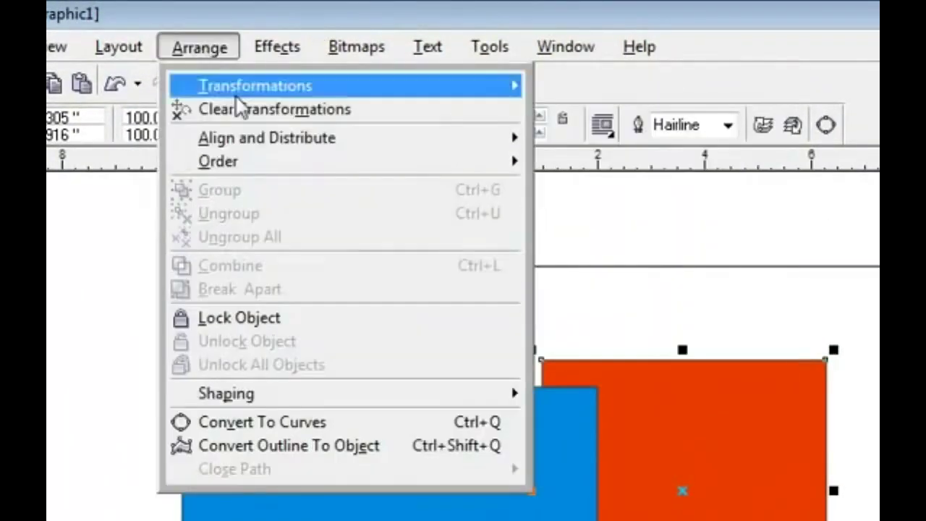
pyautogui.moveTo(264, 160)
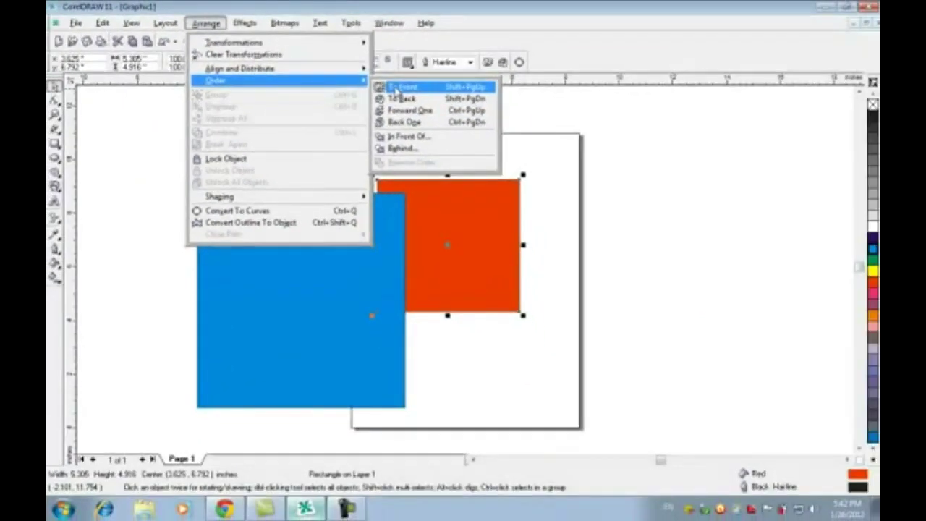
pyautogui.click(484, 126)
pyautogui.click(424, 244)
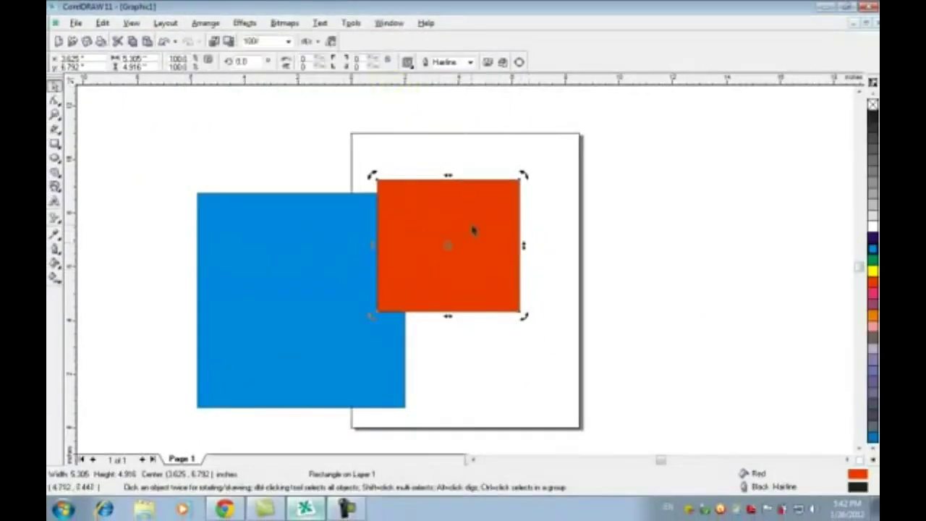
# Move the red rectangle over the page's right edge, then align it with the blue rectangle by horizontal Center
pyautogui.moveTo(458, 213); pyautogui.dragTo(631, 238)
pyautogui.click(306, 256)
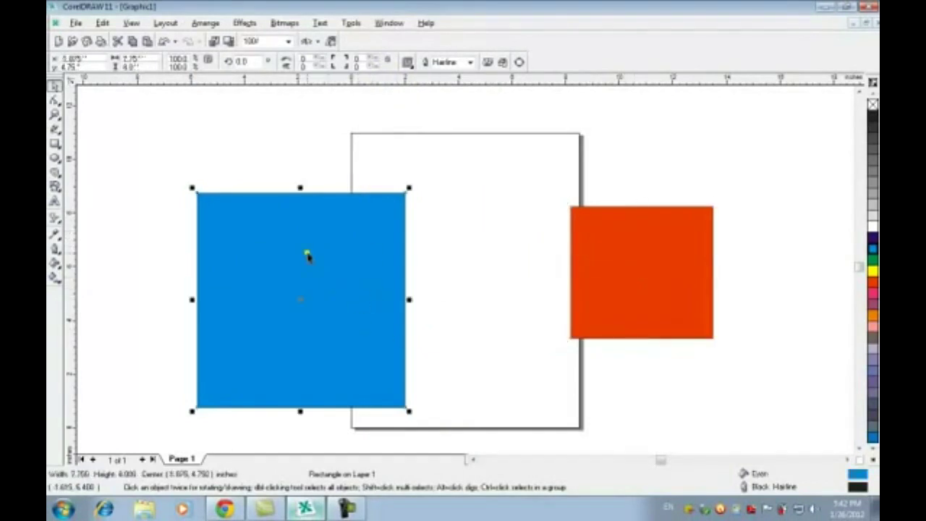
pyautogui.click(625, 236)
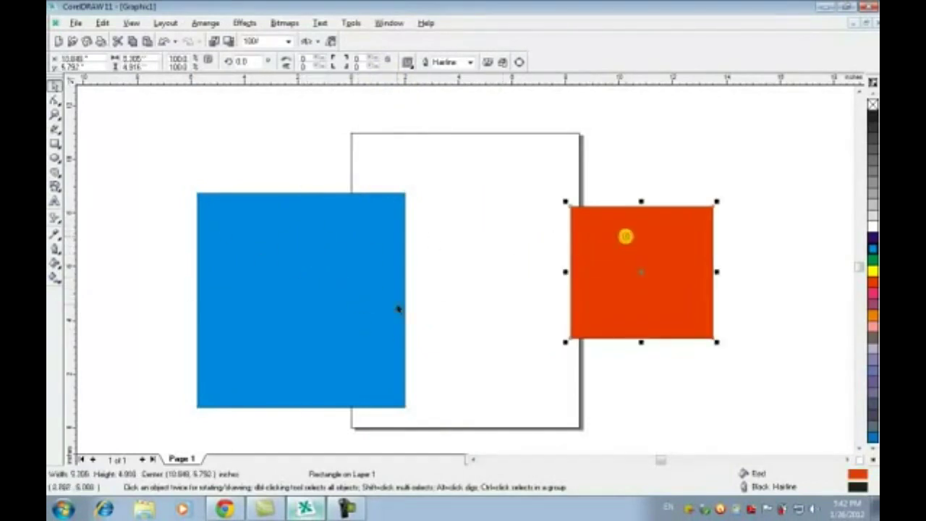
pyautogui.keyDown('shift'); pyautogui.click(354, 299); pyautogui.keyUp('shift')
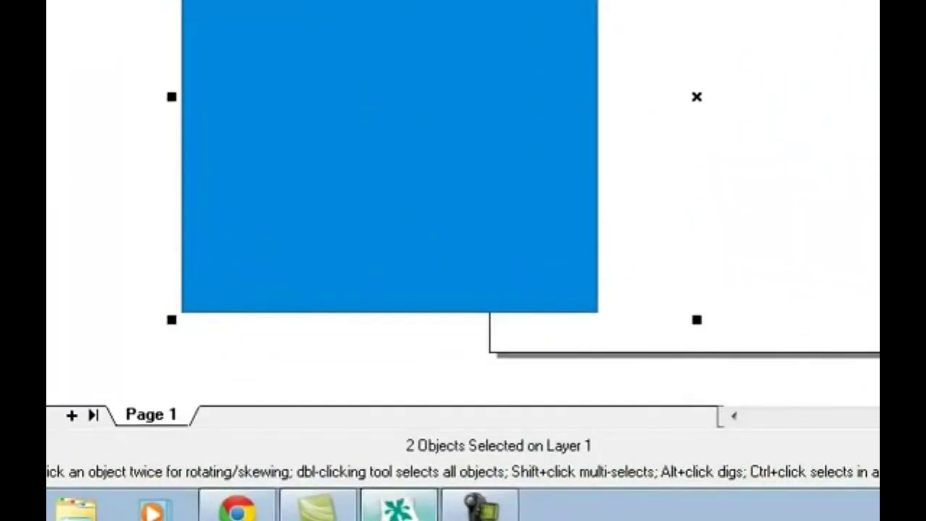
pyautogui.hotkey('ctrl', 'shift', 'a')
pyautogui.click(500, 214)
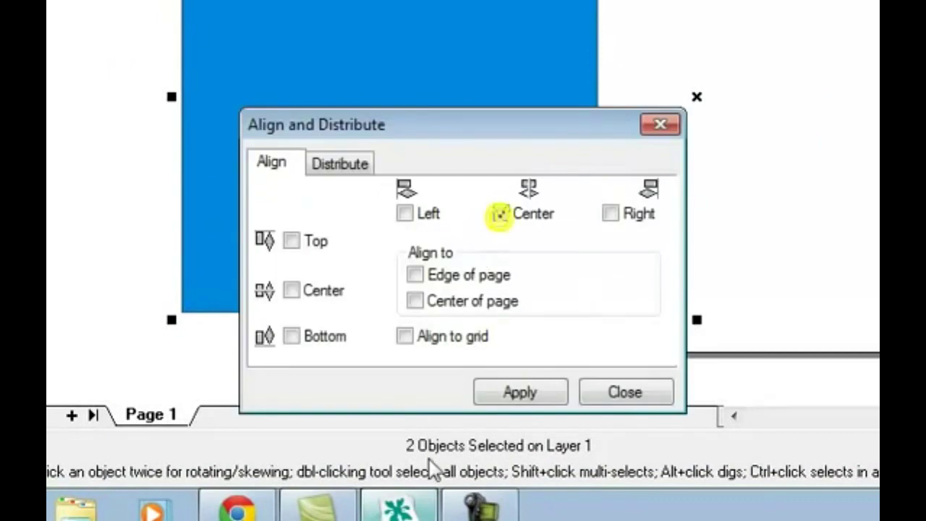
pyautogui.click(507, 390)
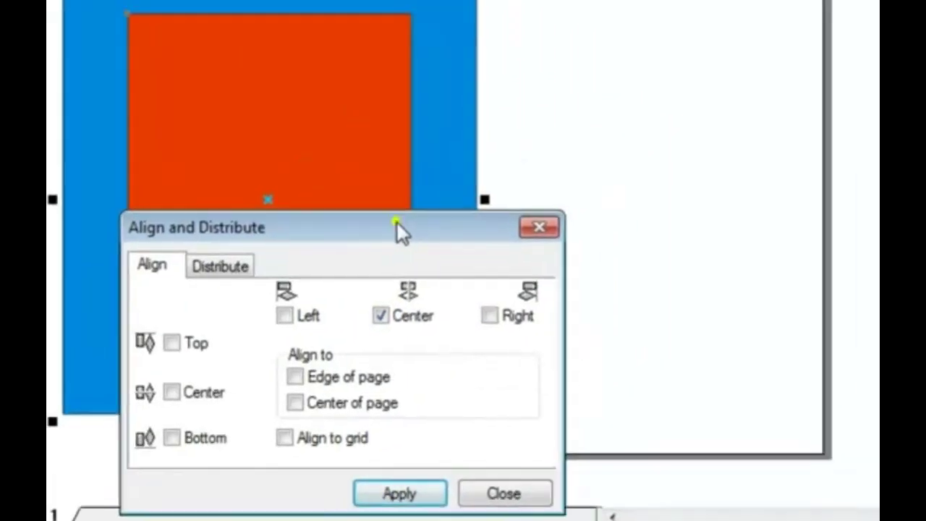
# Align the two rectangles by vertical Center as well, keeping the horizontal Center option
pyautogui.moveTo(518, 124); pyautogui.dragTo(700, 82)
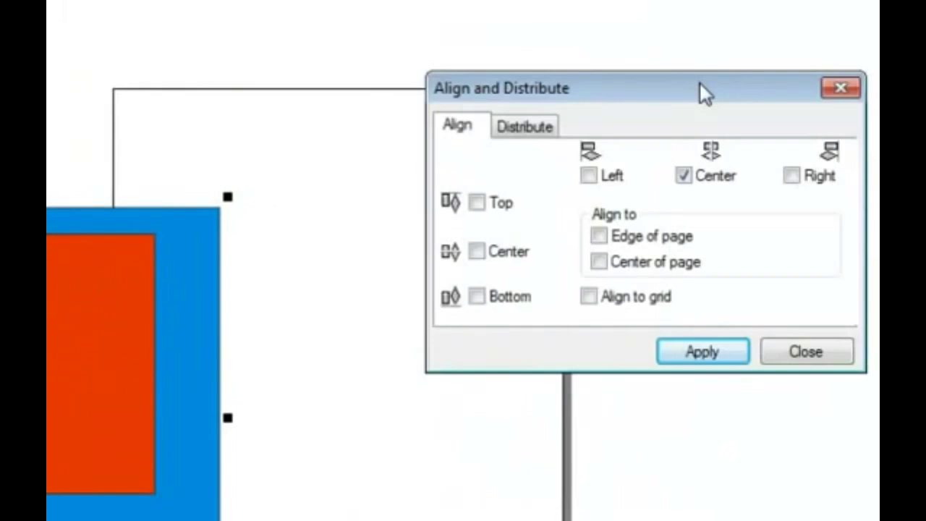
pyautogui.click(476, 253)
pyautogui.click(717, 350)
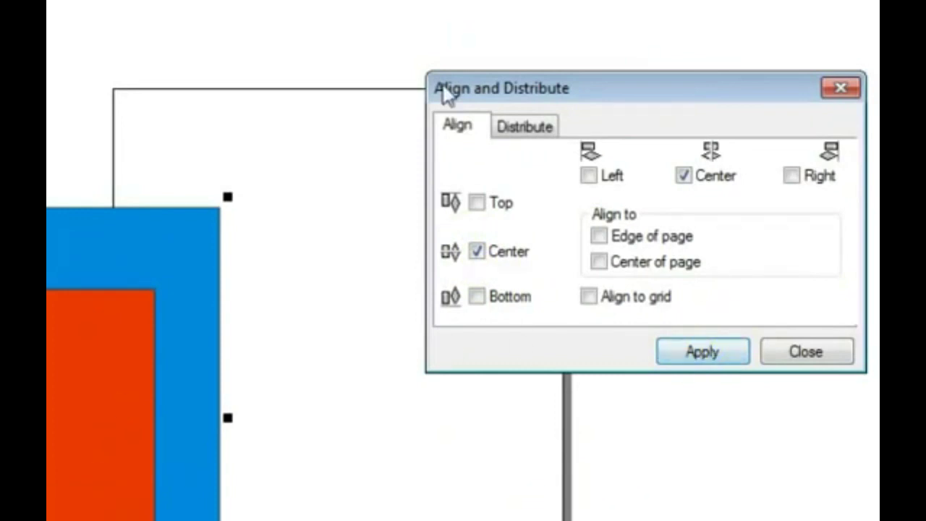
# Apply the vertical alignments Top, Bottom and Center in turn to the two rectangles
pyautogui.click(477, 204)
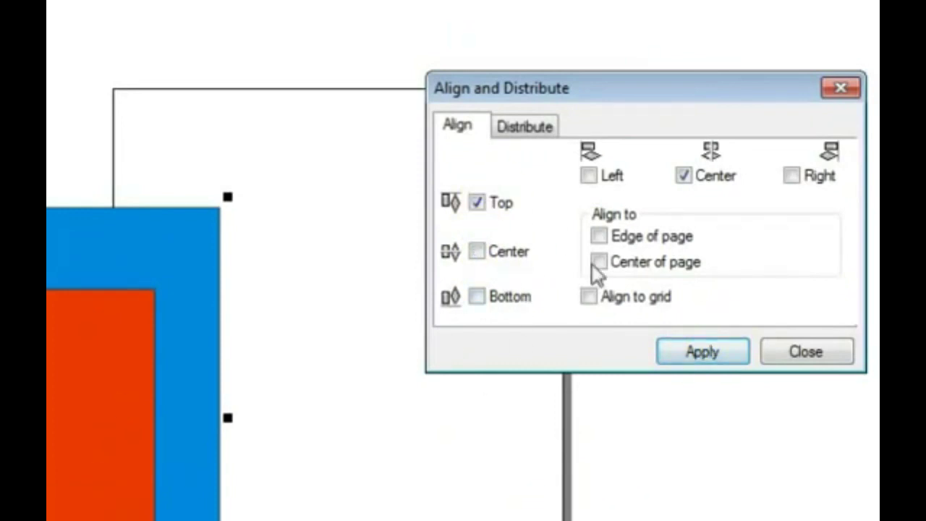
pyautogui.click(696, 349)
pyautogui.click(477, 297)
pyautogui.click(703, 355)
pyautogui.click(504, 252)
pyautogui.click(698, 355)
# Apply the horizontal alignments Left, Center and Right in turn, keeping the rectangles vertically centred
pyautogui.click(589, 176)
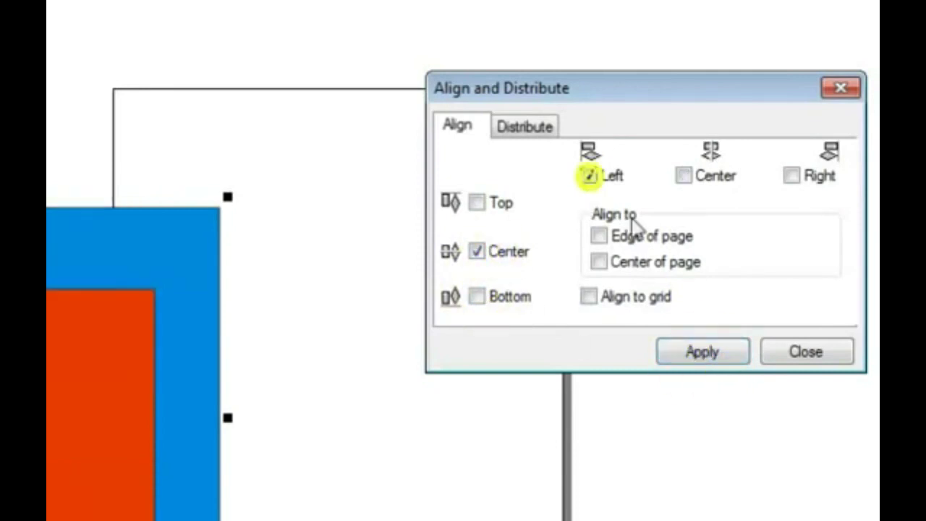
pyautogui.click(712, 349)
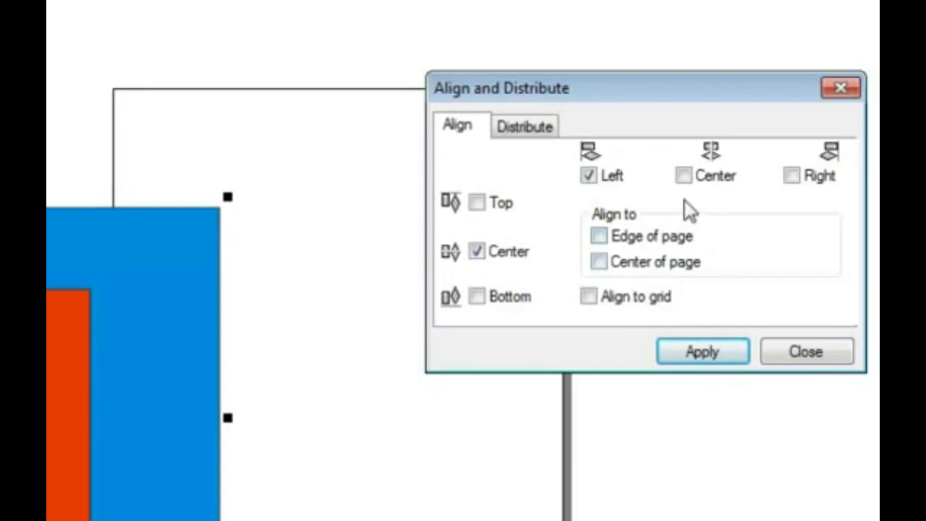
pyautogui.click(683, 176)
pyautogui.click(702, 352)
pyautogui.click(813, 181)
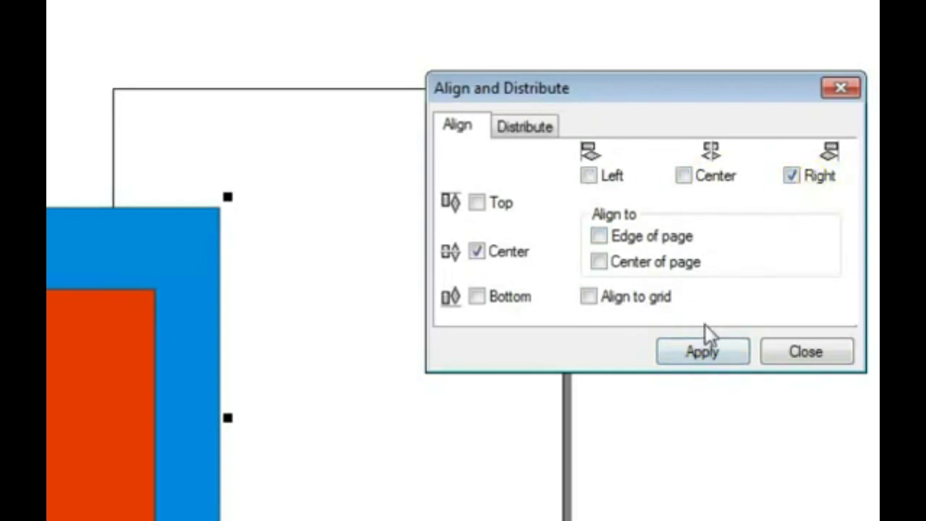
pyautogui.click(705, 354)
# Align the right-aligned rectangles by Bottom and then by Top, and close the Align and Distribute dialog
pyautogui.click(477, 297)
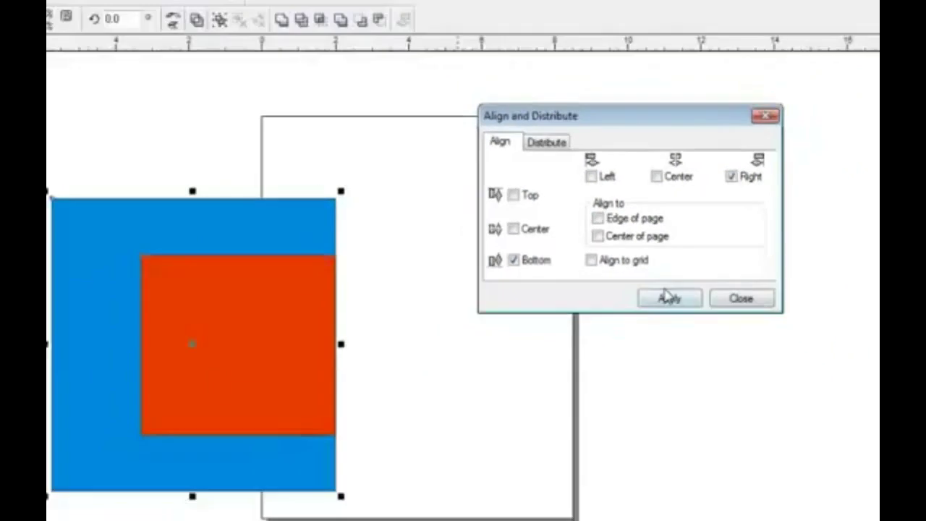
pyautogui.click(702, 352)
pyautogui.click(535, 190)
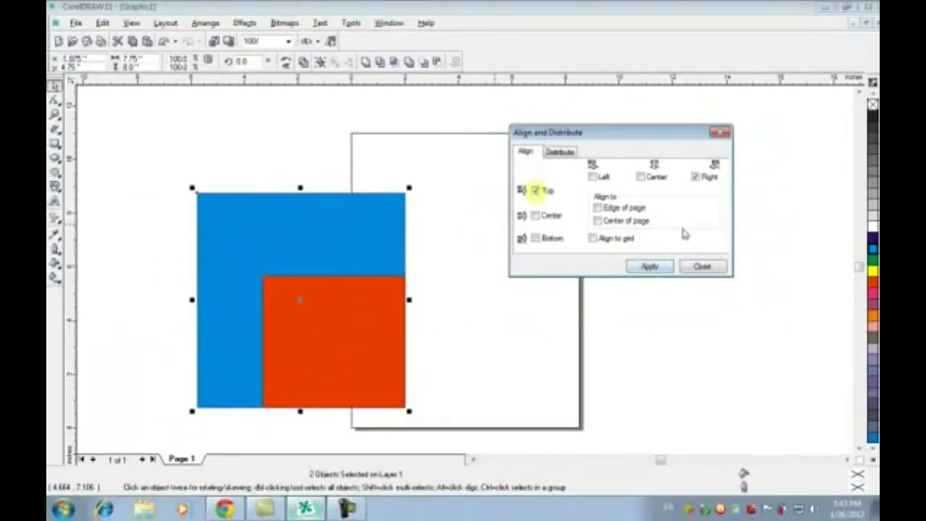
pyautogui.click(667, 267)
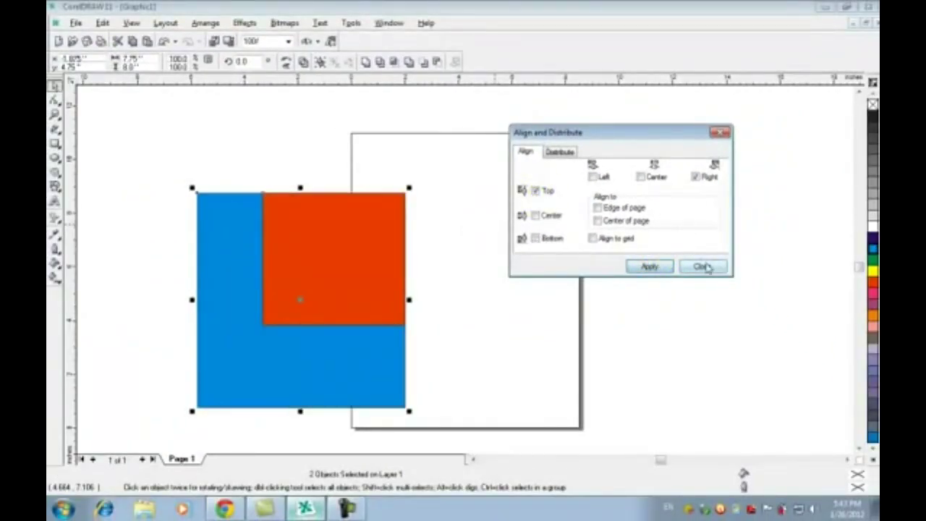
pyautogui.click(703, 267)
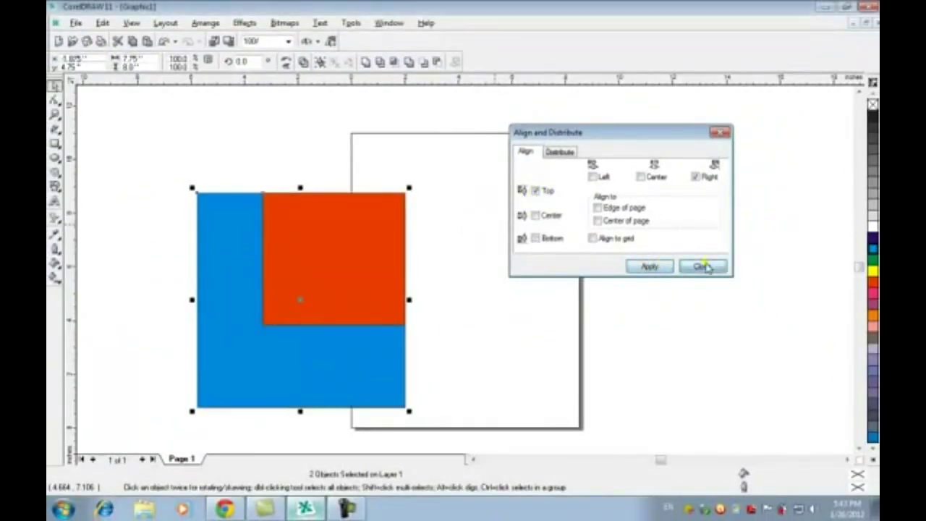
pyautogui.click(205, 23)
pyautogui.moveTo(256, 71)
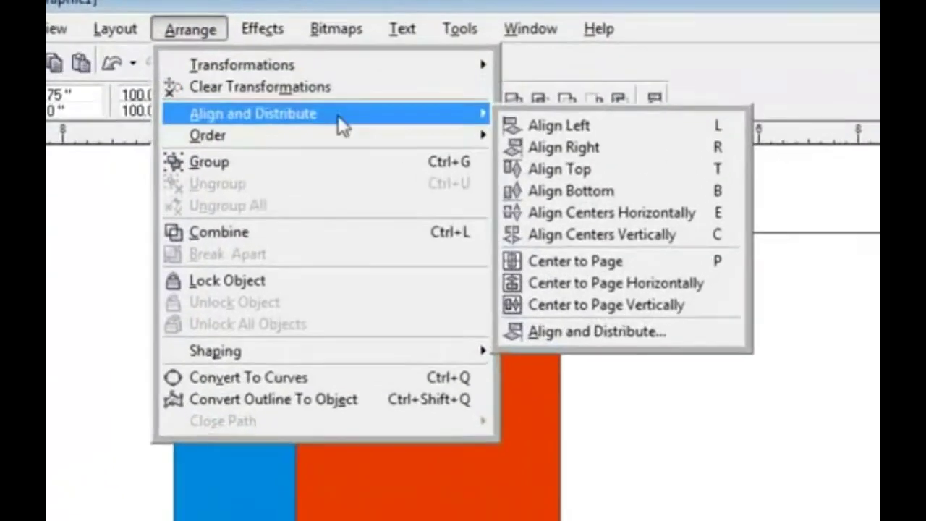
pyautogui.moveTo(282, 89)
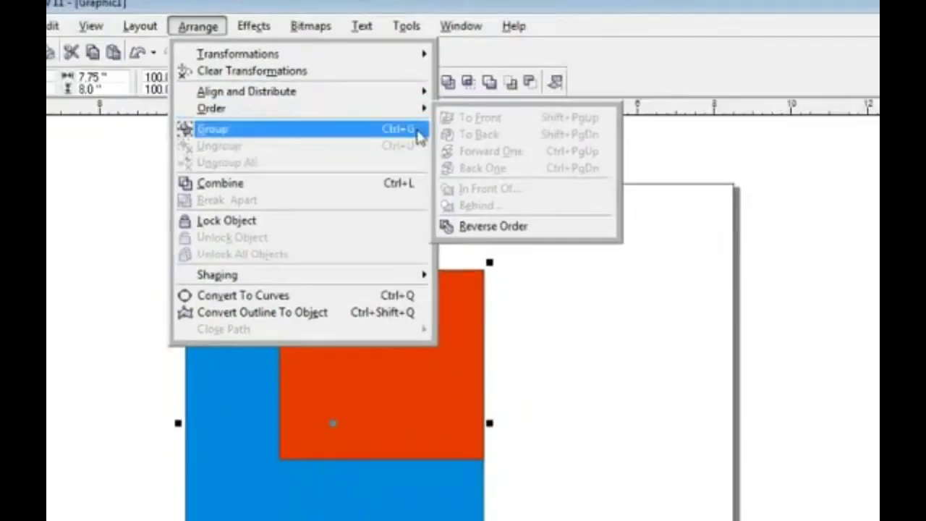
pyautogui.press('Escape')
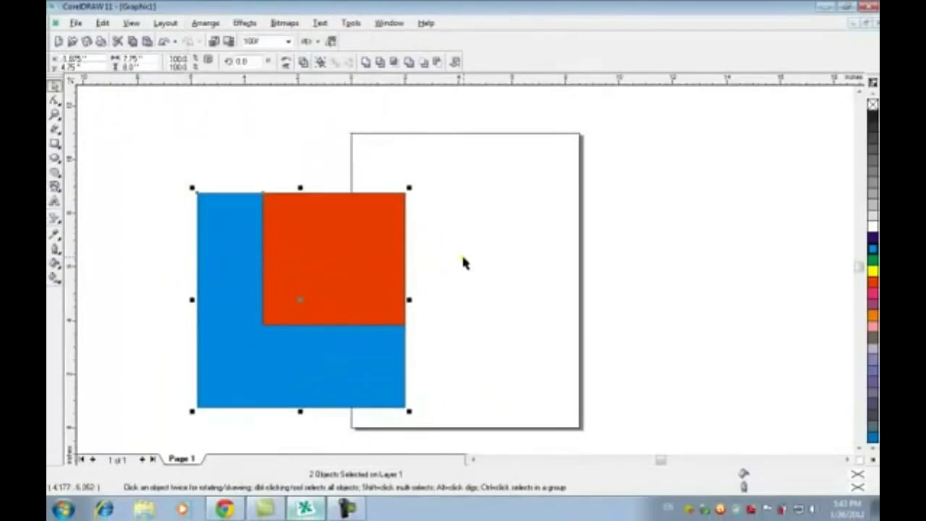
pyautogui.click(373, 378)
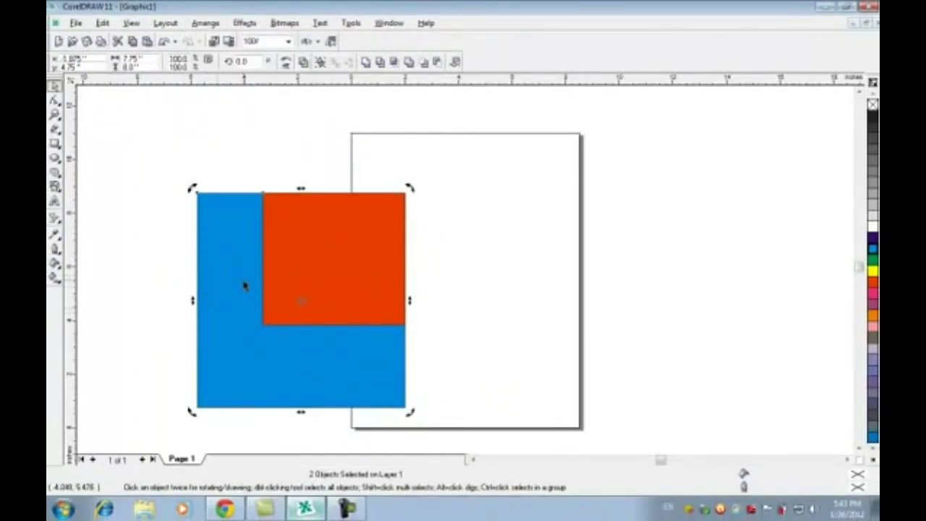
pyautogui.click(242, 282)
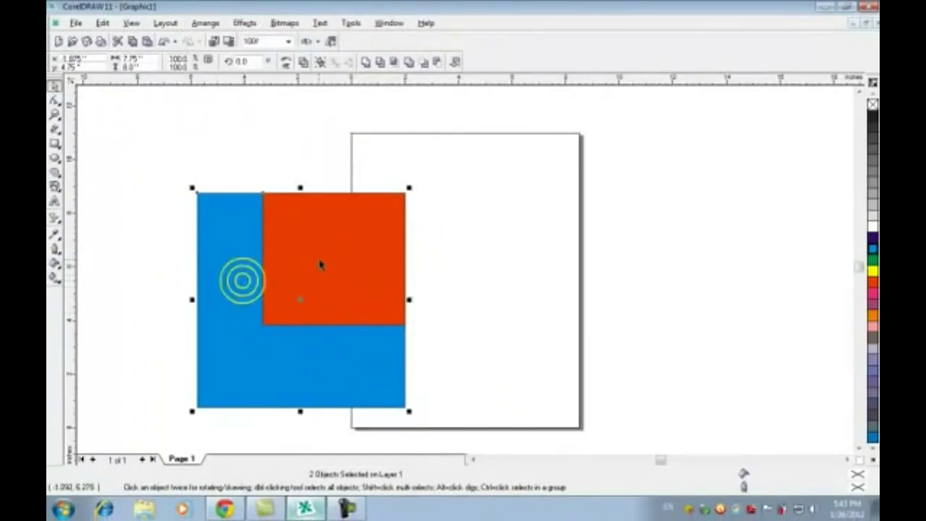
# Reposition the two rectangles so the red one overlaps the left edge of the blue one
pyautogui.moveTo(321, 262); pyautogui.dragTo(234, 309)
pyautogui.click(599, 316)
pyautogui.moveTo(387, 283); pyautogui.dragTo(262, 300)
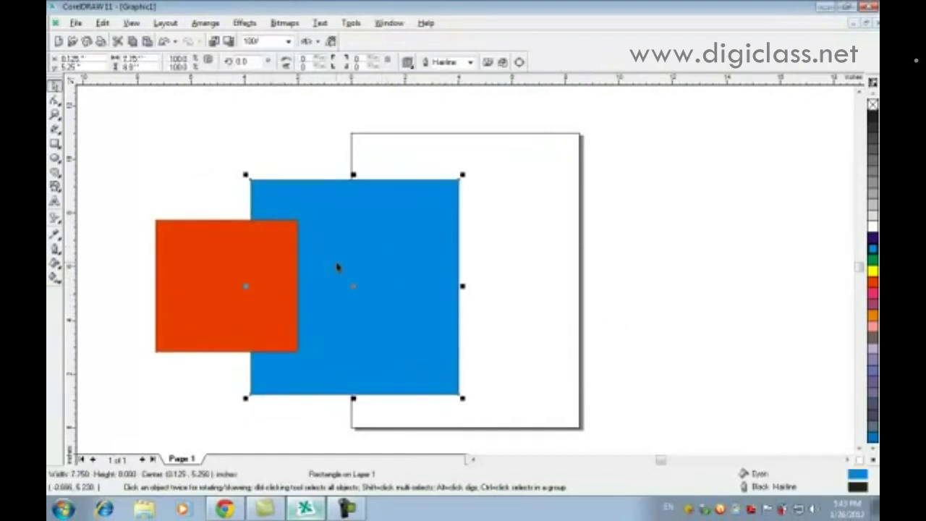
# Send the red rectangle to the back of the stacking order, behind the blue rectangle
pyautogui.click(275, 304)
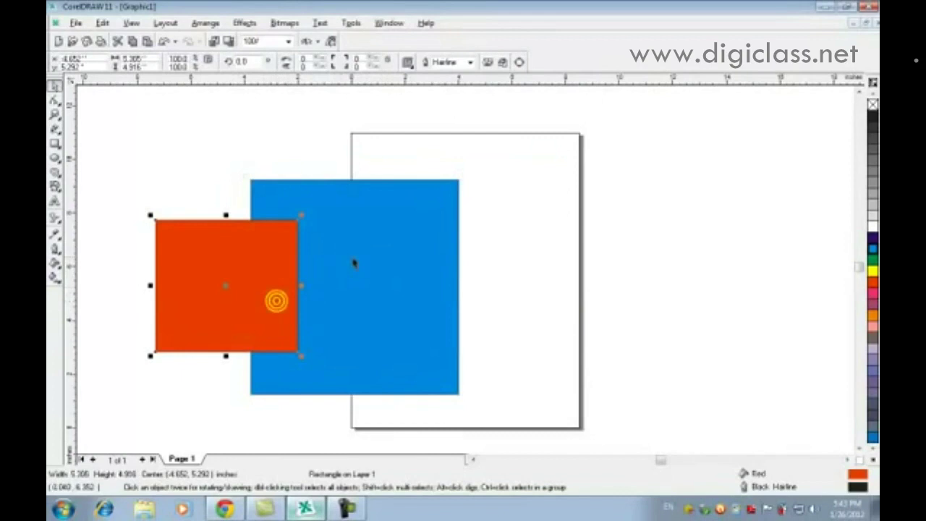
pyautogui.click(207, 24)
pyautogui.moveTo(206, 24)
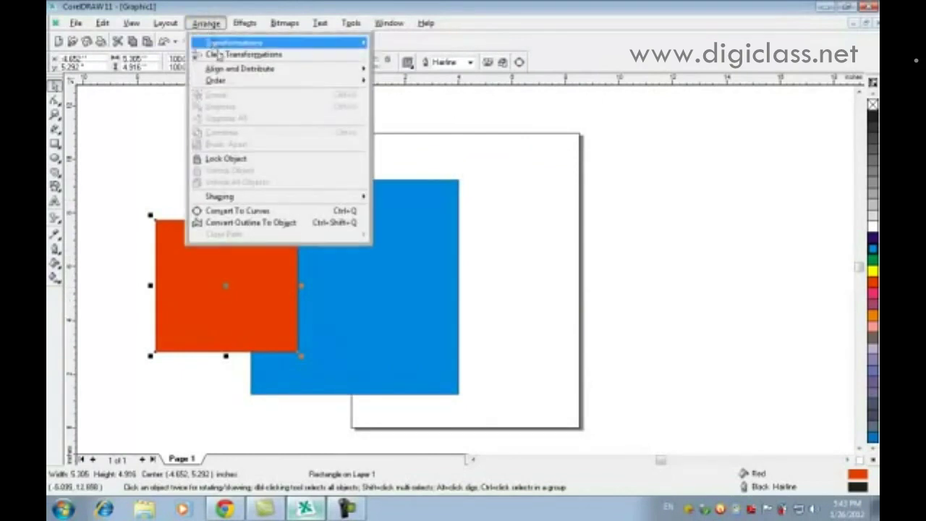
pyautogui.moveTo(217, 80)
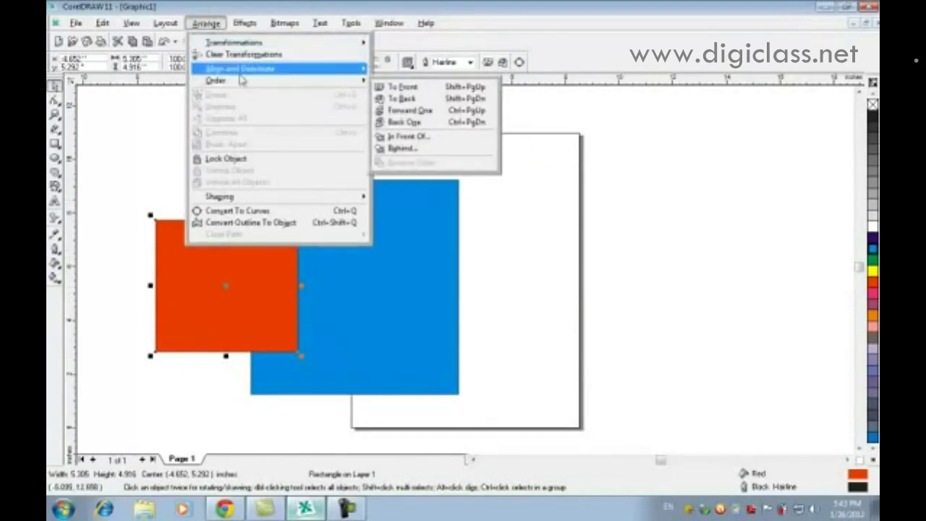
pyautogui.click(410, 100)
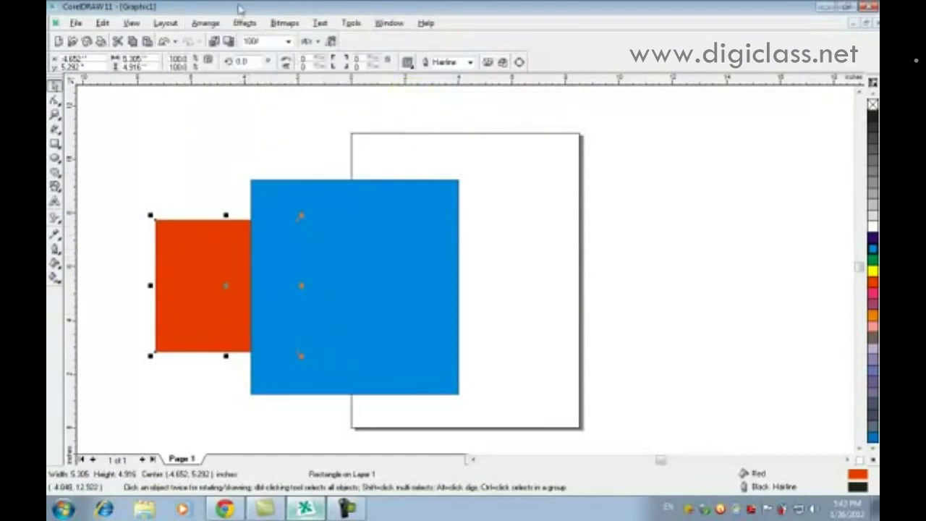
# Bring the red rectangle to the front of the stacking order
pyautogui.click(206, 23)
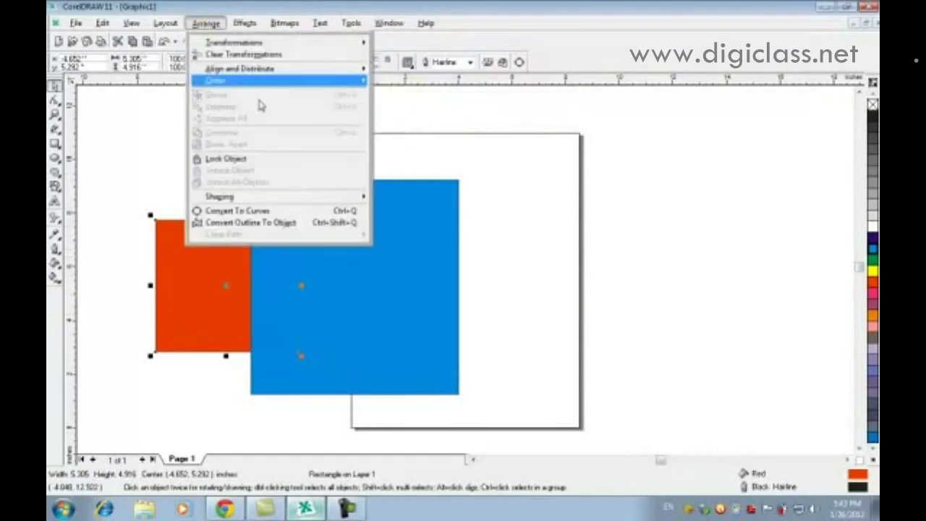
pyautogui.moveTo(264, 86)
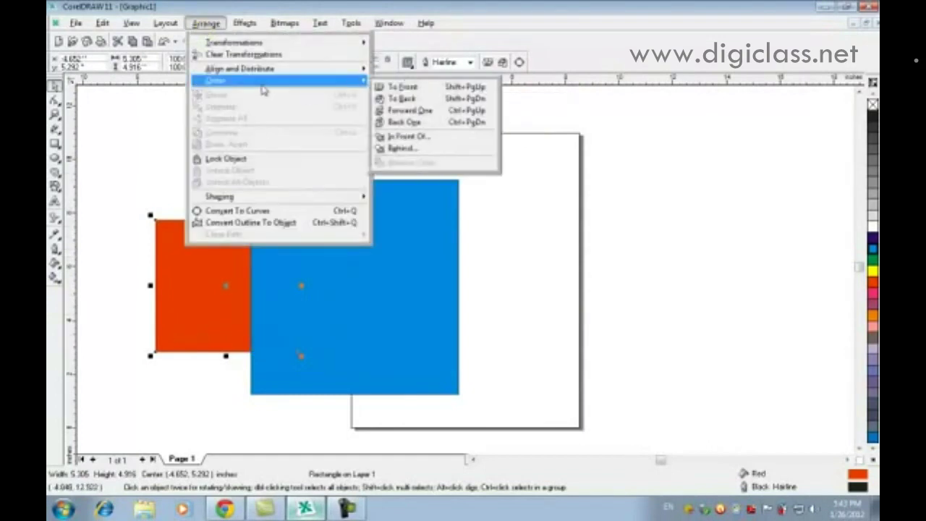
pyautogui.click(444, 91)
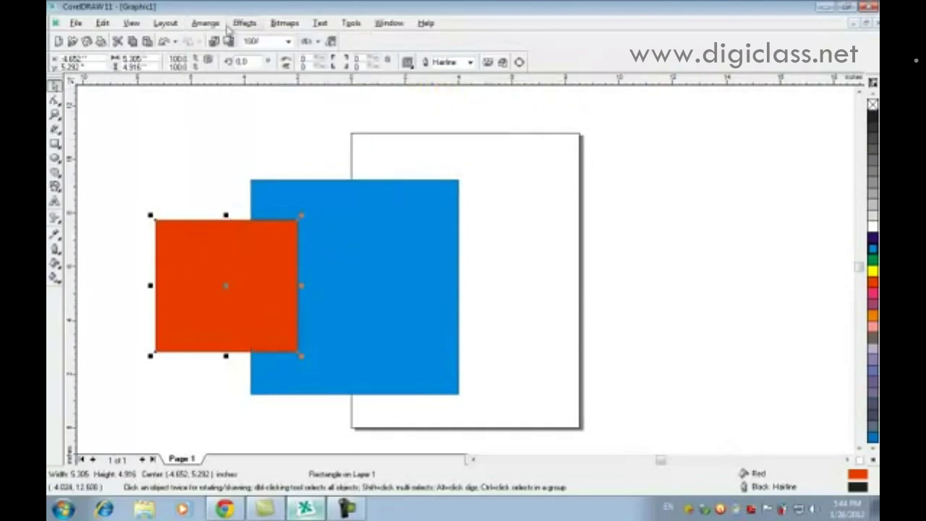
pyautogui.click(208, 24)
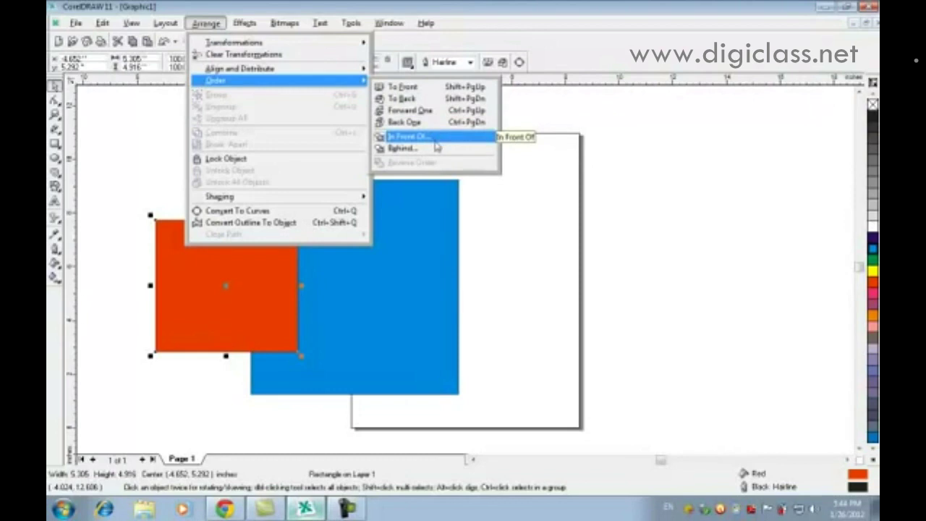
pyautogui.click(502, 283)
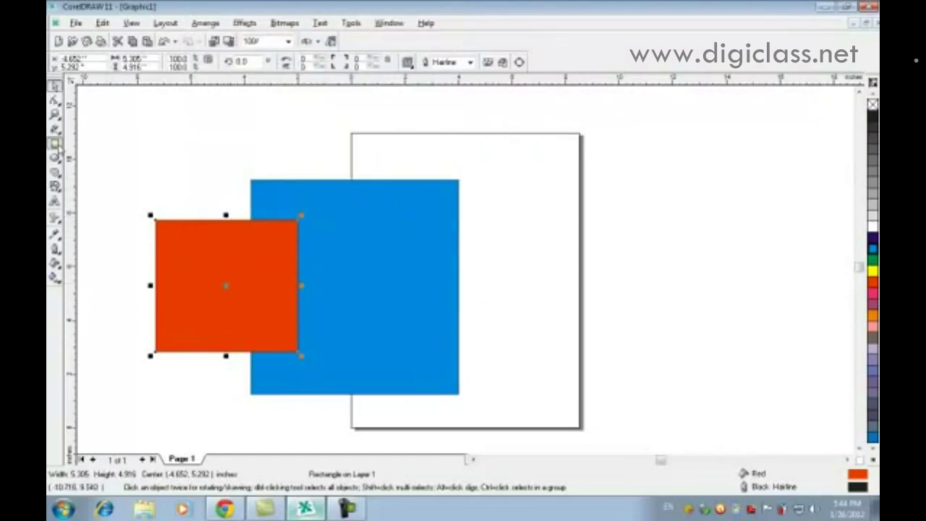
# Draw an ellipse about 7 by 5.75 inches over the page's upper part and fill it yellow
pyautogui.click(55, 144)
pyautogui.click(55, 158)
pyautogui.moveTo(439, 128); pyautogui.dragTo(637, 291)
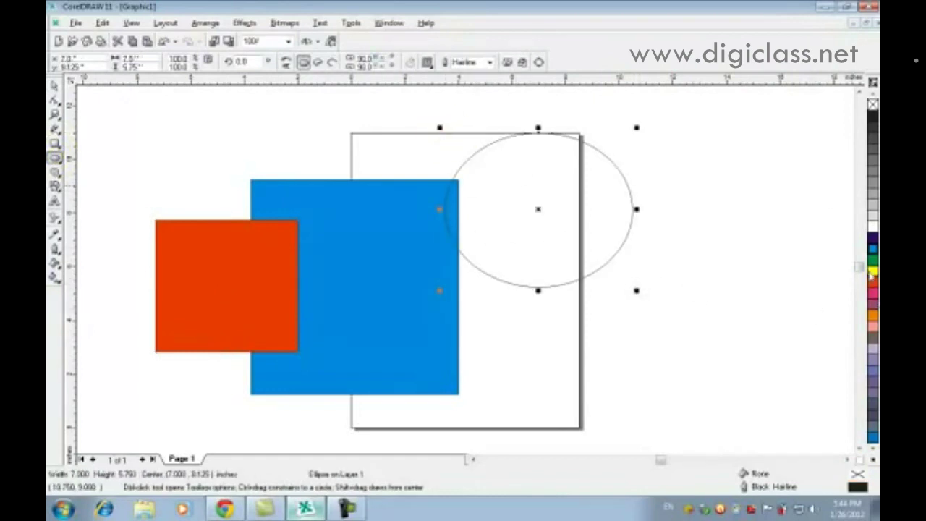
pyautogui.moveTo(872, 271); pyautogui.dragTo(541, 213)
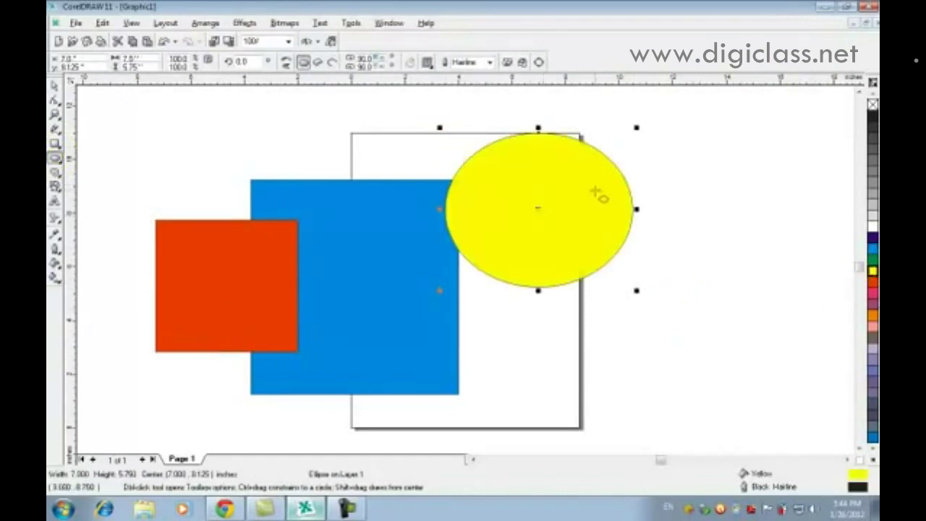
# Draw a second ellipse about 5.25 by 5.5 inches to the right of the page and fill it magenta
pyautogui.moveTo(682, 175); pyautogui.dragTo(831, 331)
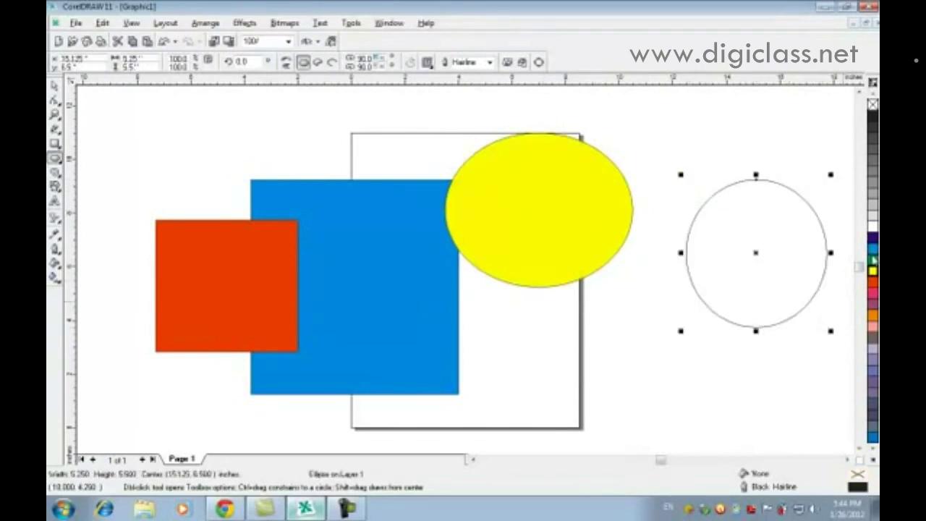
pyautogui.click(873, 293)
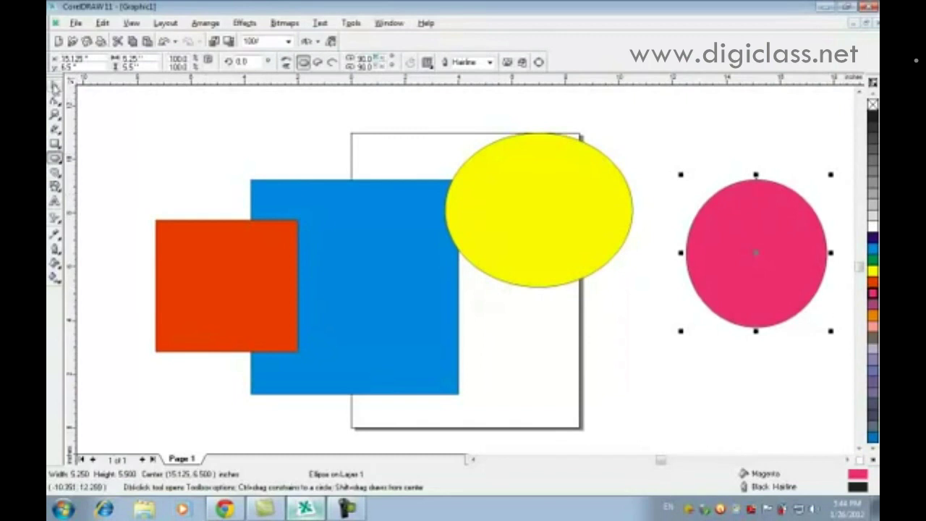
pyautogui.click(55, 86)
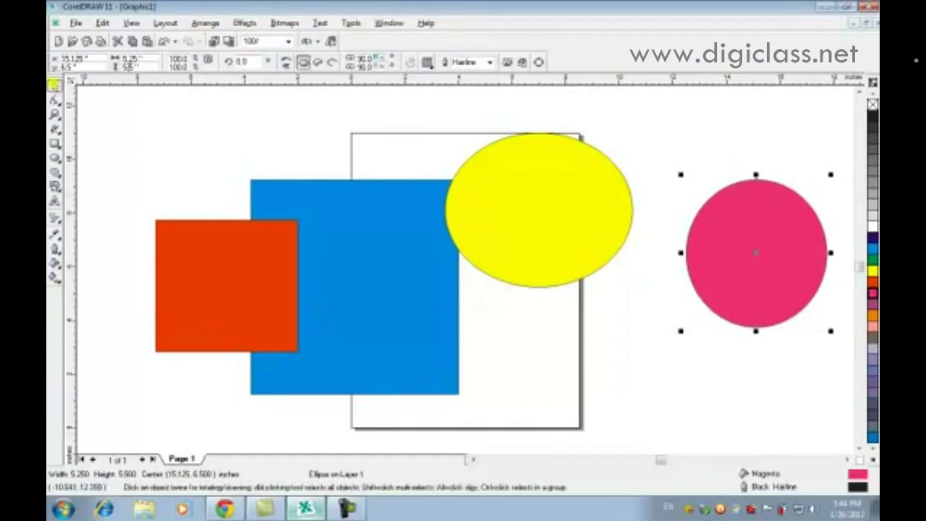
# Move the yellow and magenta ellipses over the rectangles' lower part, with the magenta one overlapping the yellow ellipse's right side
pyautogui.click(570, 227)
pyautogui.moveTo(583, 209); pyautogui.dragTo(350, 298)
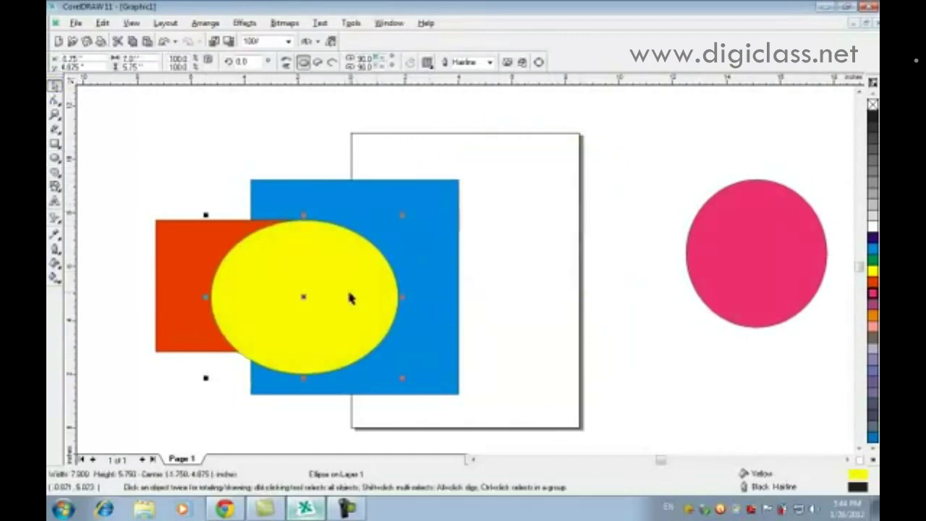
pyautogui.click(771, 251)
pyautogui.moveTo(775, 250); pyautogui.dragTo(398, 364)
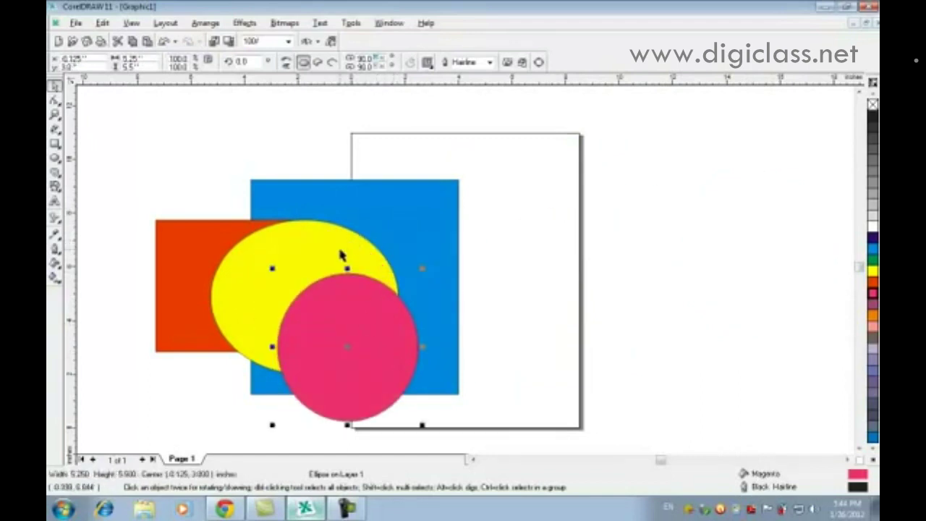
pyautogui.moveTo(340, 253); pyautogui.dragTo(313, 301)
pyautogui.moveTo(352, 331); pyautogui.dragTo(356, 346)
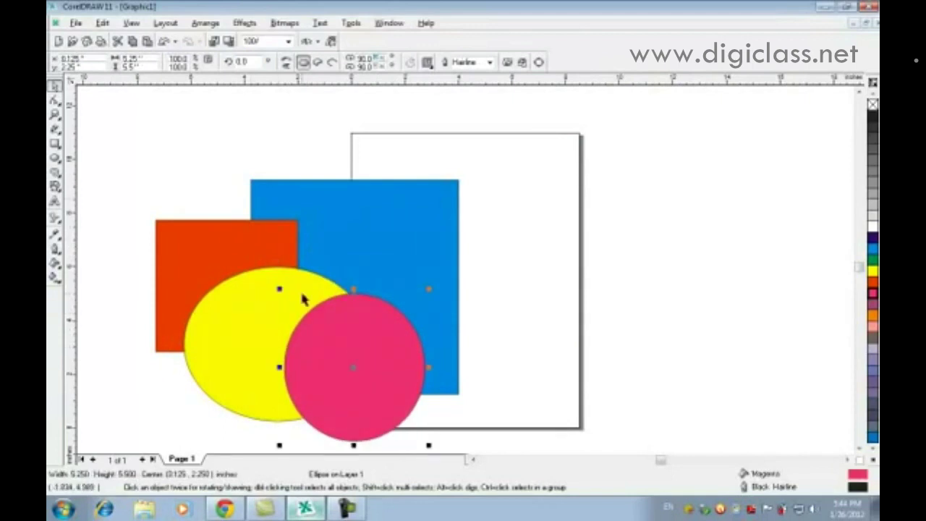
# Move the magenta ellipse back one level, behind the yellow ellipse
pyautogui.click(205, 23)
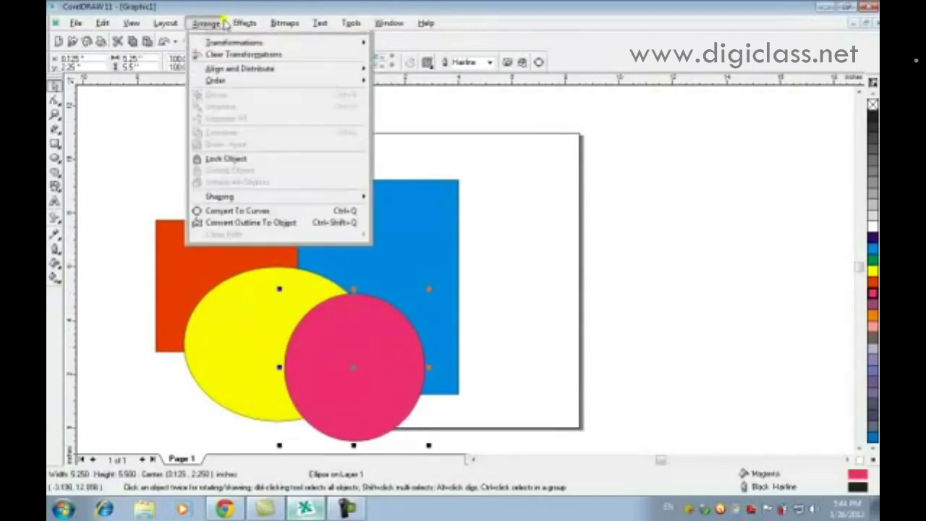
pyautogui.moveTo(327, 87)
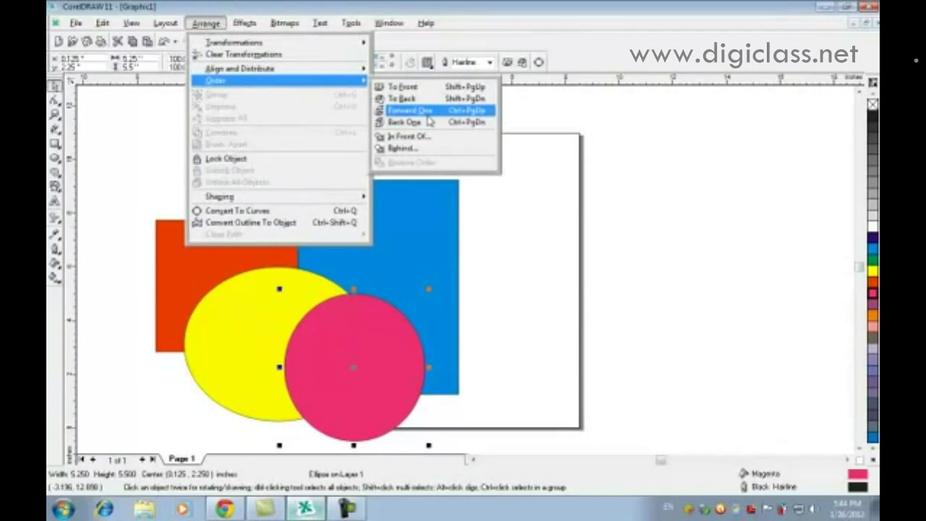
pyautogui.click(430, 124)
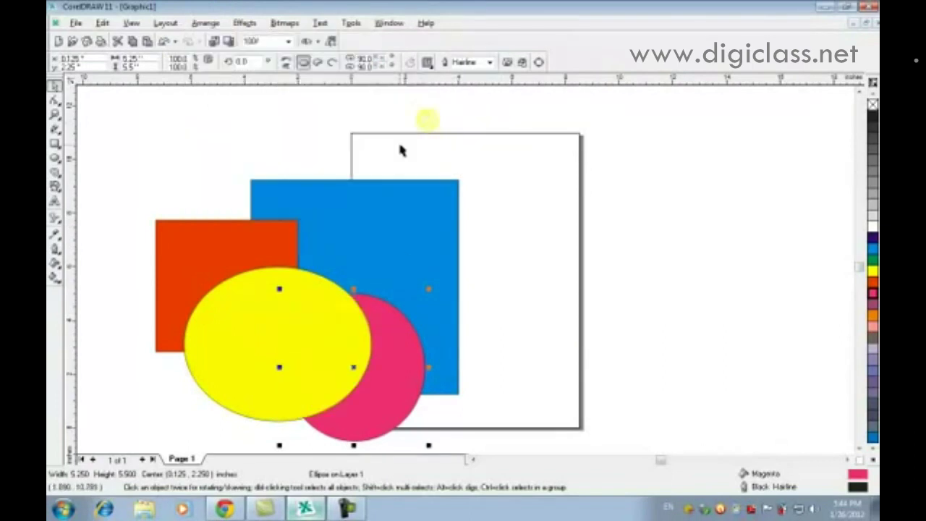
# Move the magenta ellipse back one level twice more, until it lies behind the blue rectangle
pyautogui.click(205, 23)
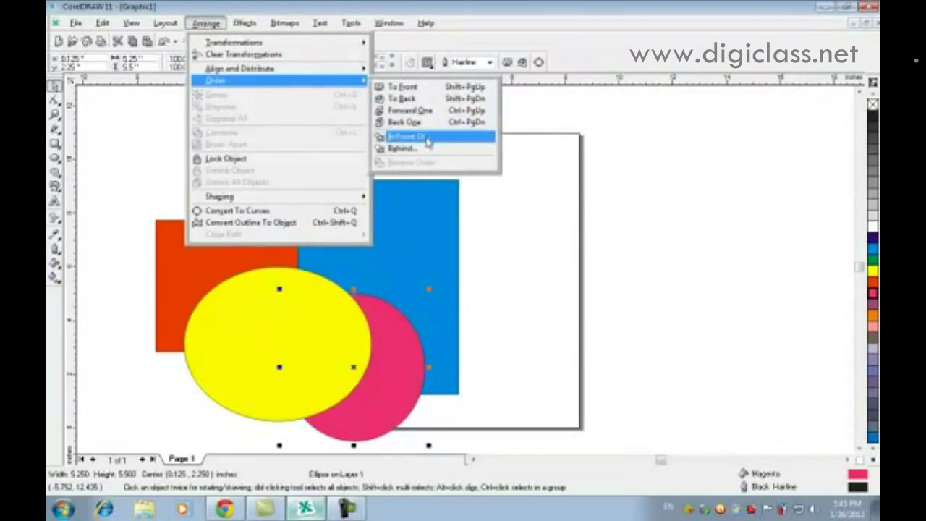
pyautogui.click(423, 125)
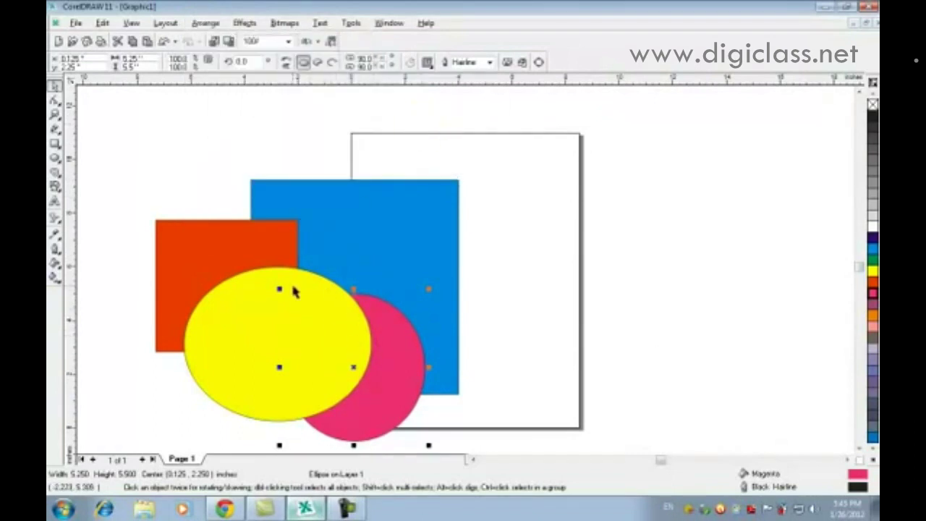
pyautogui.click(166, 23)
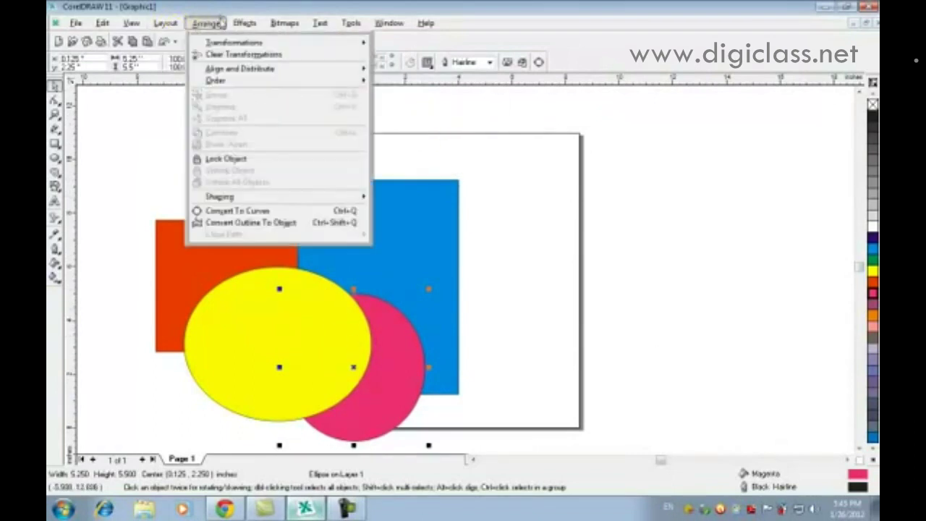
pyautogui.moveTo(351, 23)
pyautogui.moveTo(209, 23)
pyautogui.moveTo(232, 81)
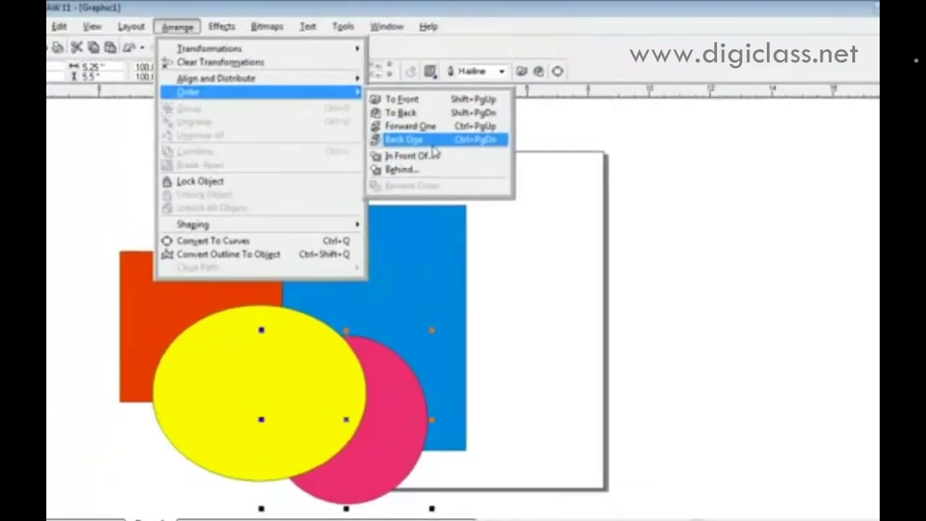
pyautogui.click(405, 122)
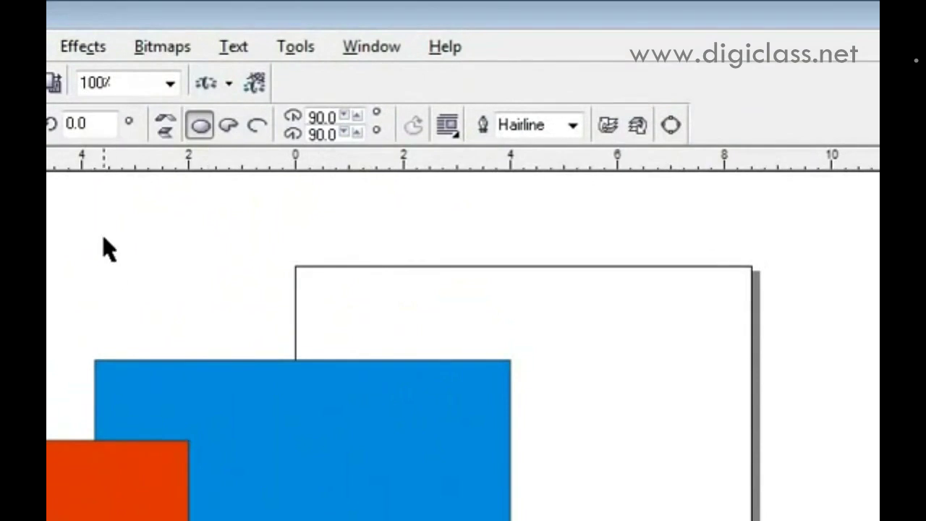
# Place the magenta ellipse in front of the red rectangle with the In Front Of order command
pyautogui.hotkey('alt', 'a')
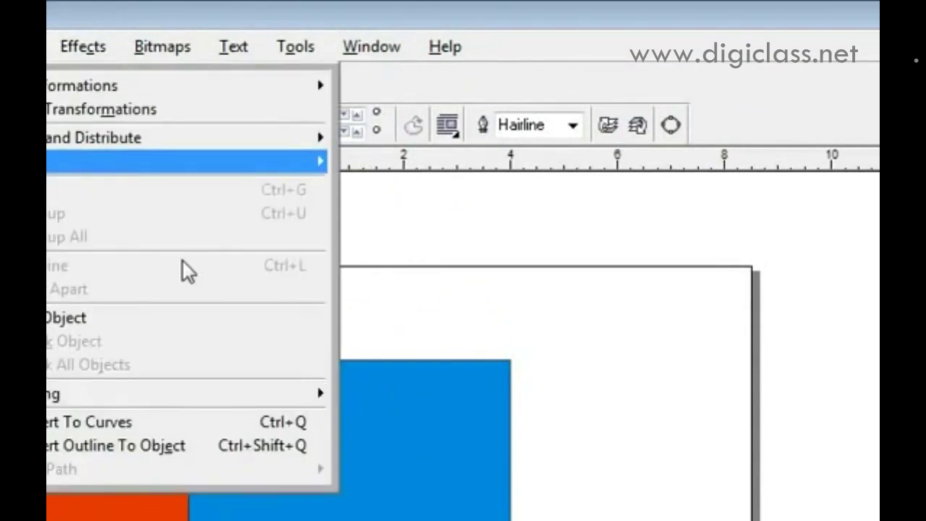
pyautogui.moveTo(258, 169)
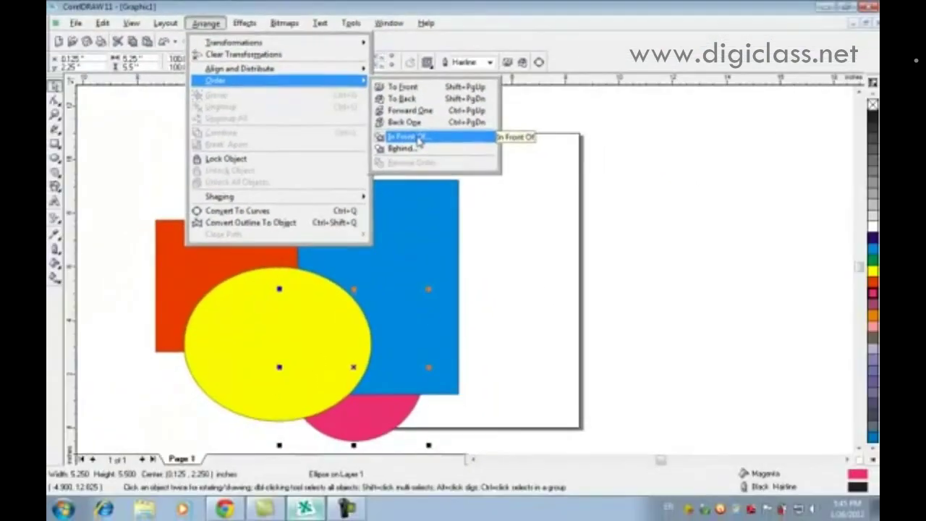
pyautogui.click(417, 138)
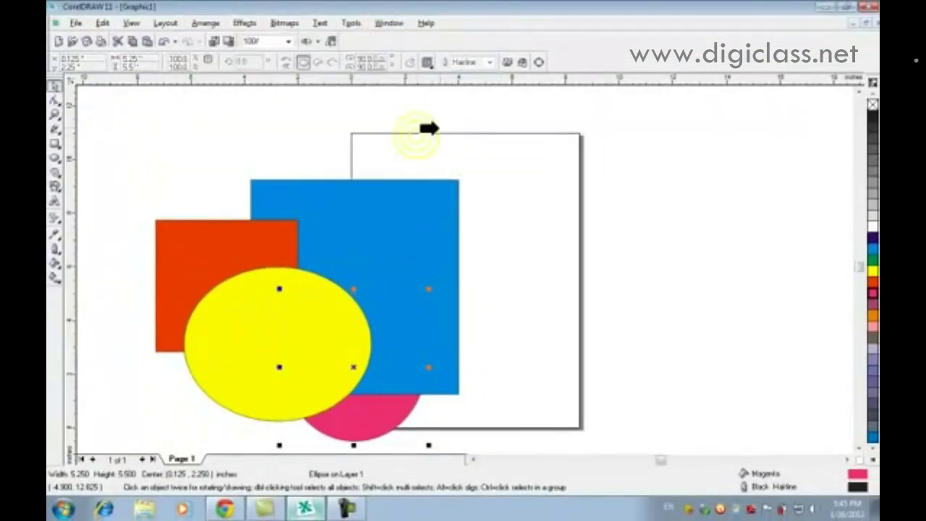
pyautogui.click(201, 239)
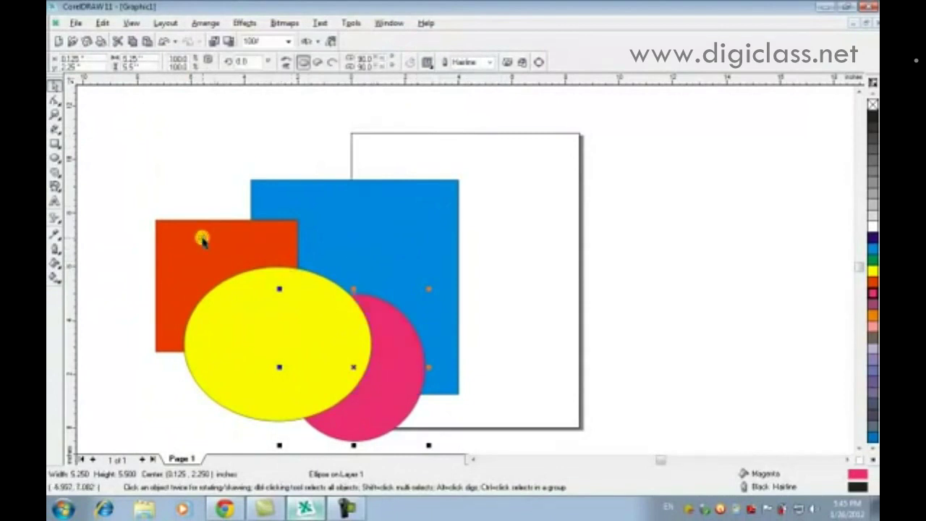
# Place the magenta ellipse in front of the yellow ellipse with the In Front Of order command
pyautogui.click(216, 24)
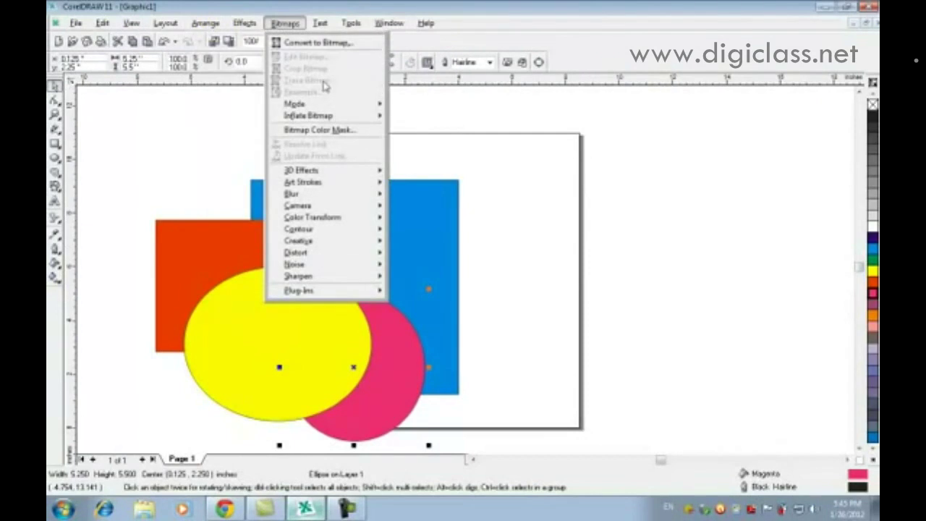
pyautogui.moveTo(217, 79)
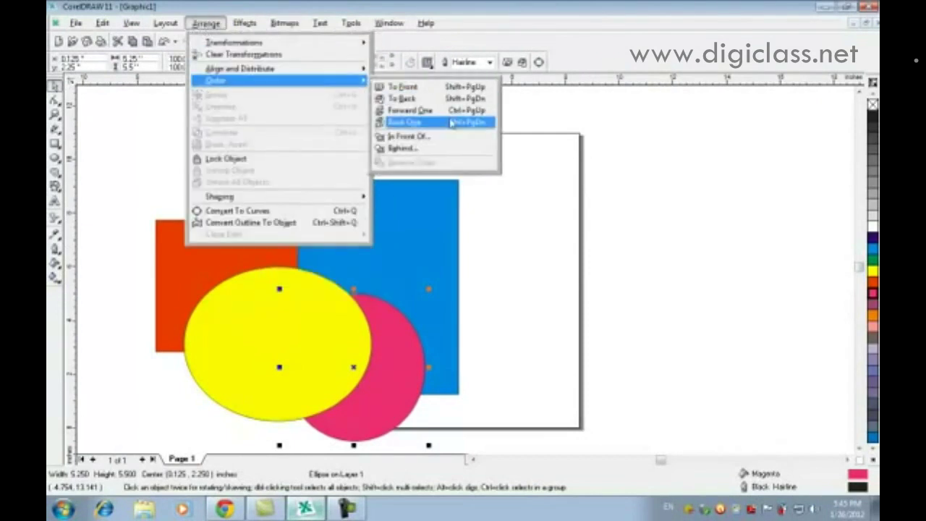
pyautogui.click(430, 144)
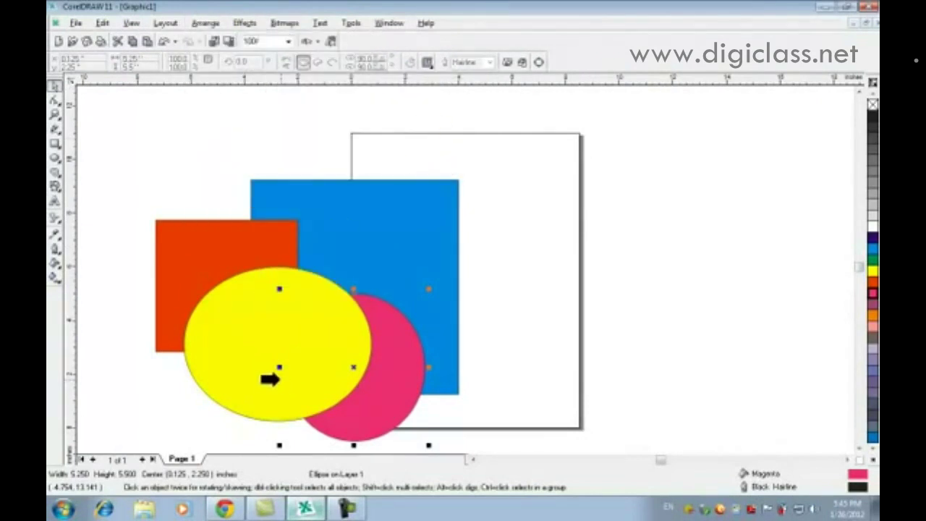
pyautogui.click(217, 345)
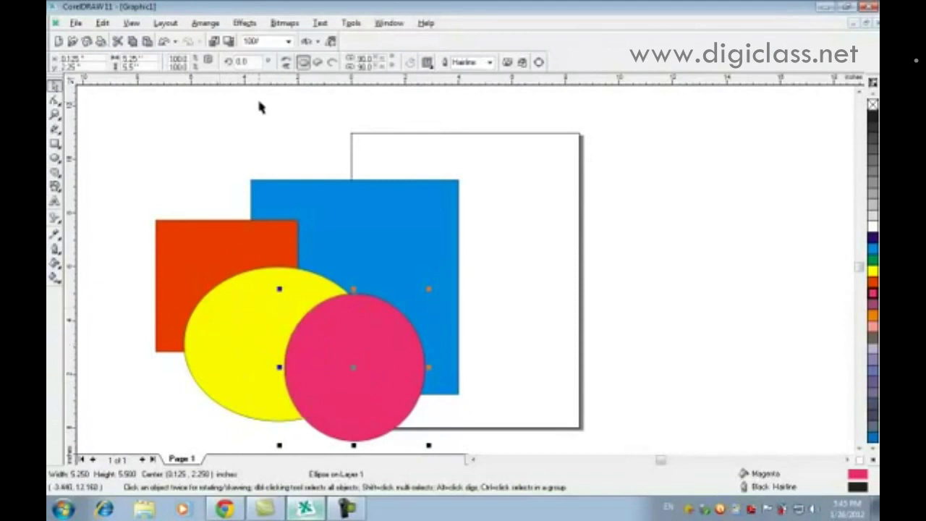
# Place the magenta ellipse behind the blue rectangle with the Behind order command
pyautogui.click(206, 24)
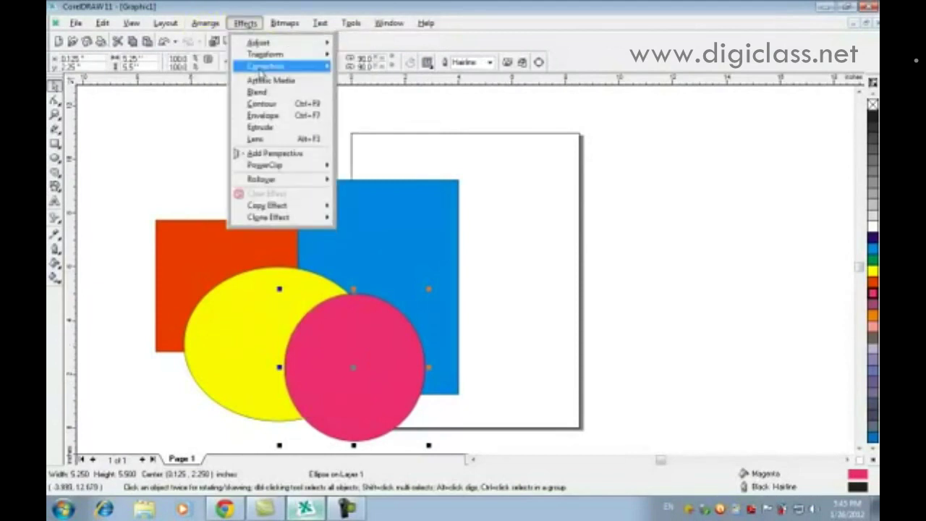
pyautogui.moveTo(215, 81)
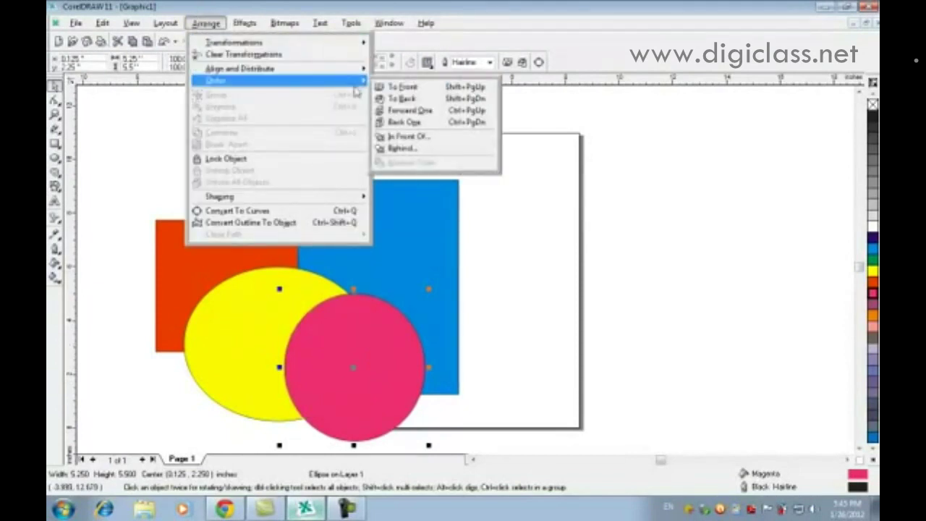
pyautogui.click(412, 150)
pyautogui.click(271, 193)
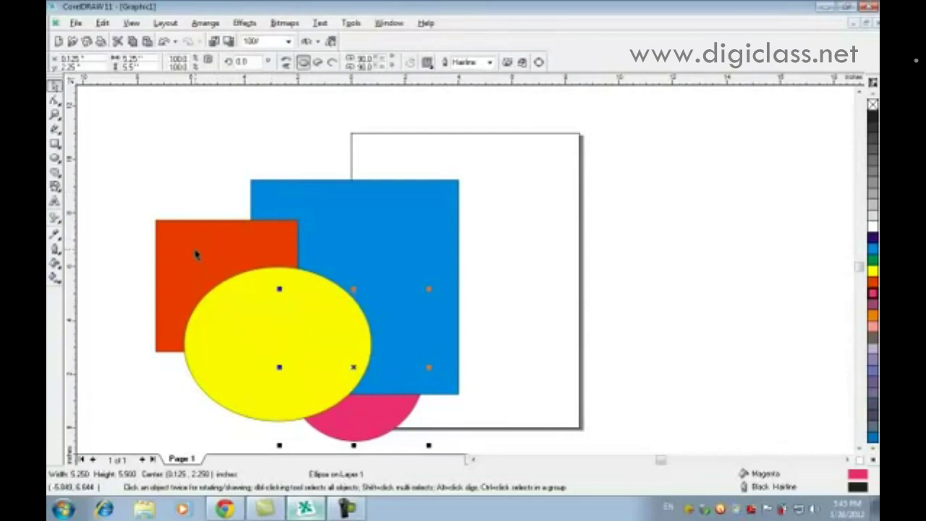
pyautogui.click(204, 23)
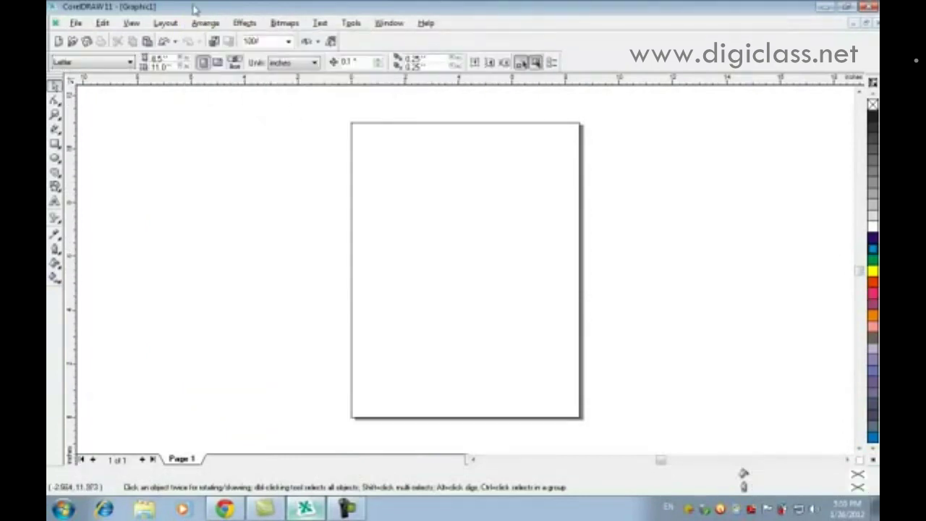
pyautogui.click(204, 23)
pyautogui.moveTo(254, 86)
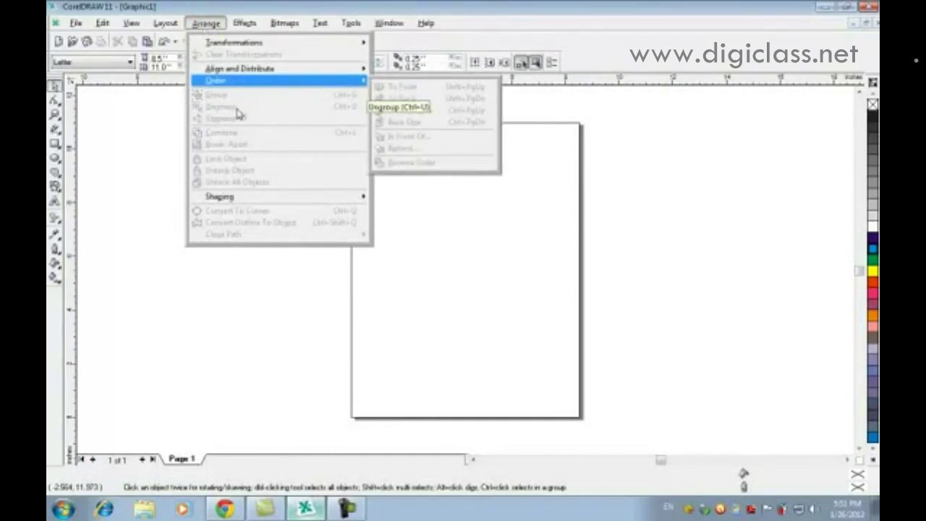
pyautogui.click(284, 22)
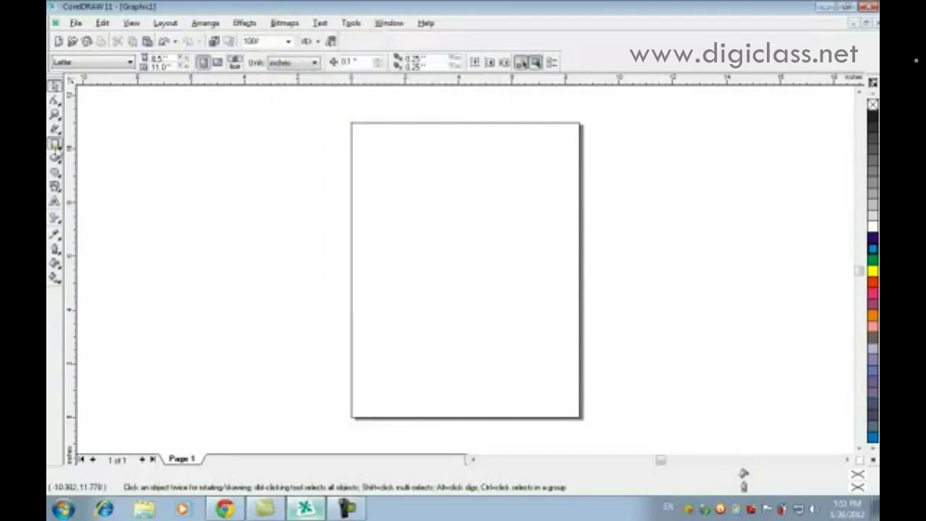
# Draw a rectangle about 4.3 by 3.8 inches to the left of the page and fill it with cyan
pyautogui.click(54, 143)
pyautogui.moveTo(184, 146); pyautogui.dragTo(300, 249)
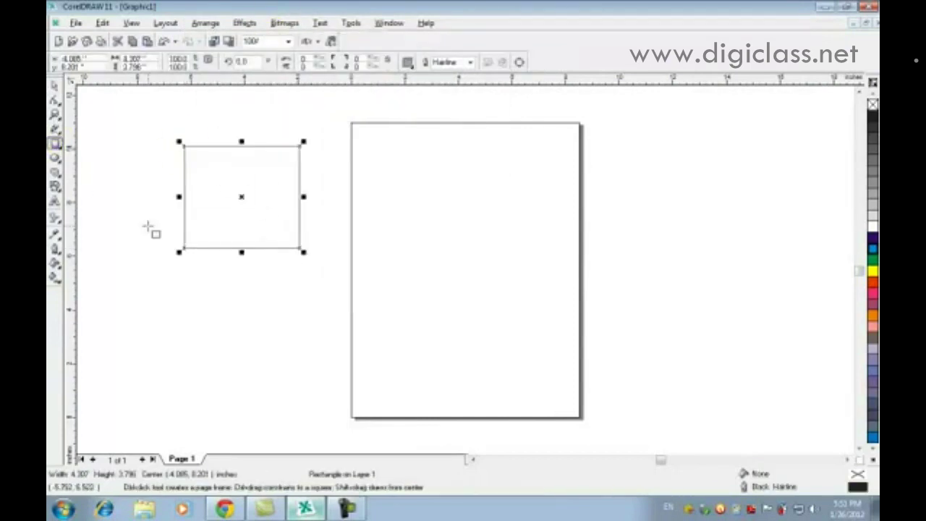
pyautogui.click(873, 248)
# Draw an ellipse about 5.0 by 4.3 inches in the upper part of the page and fill it with yellow
pyautogui.click(58, 162)
pyautogui.click(80, 164)
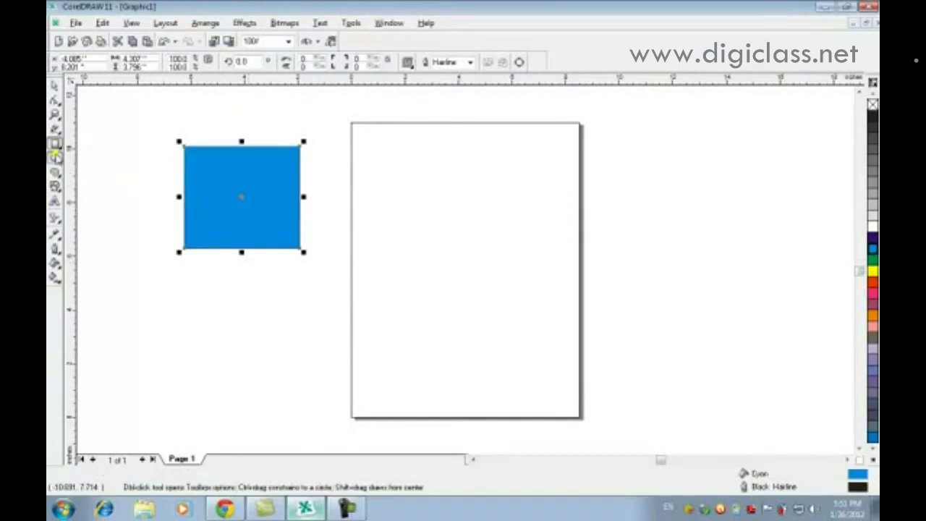
pyautogui.moveTo(359, 133); pyautogui.dragTo(494, 253)
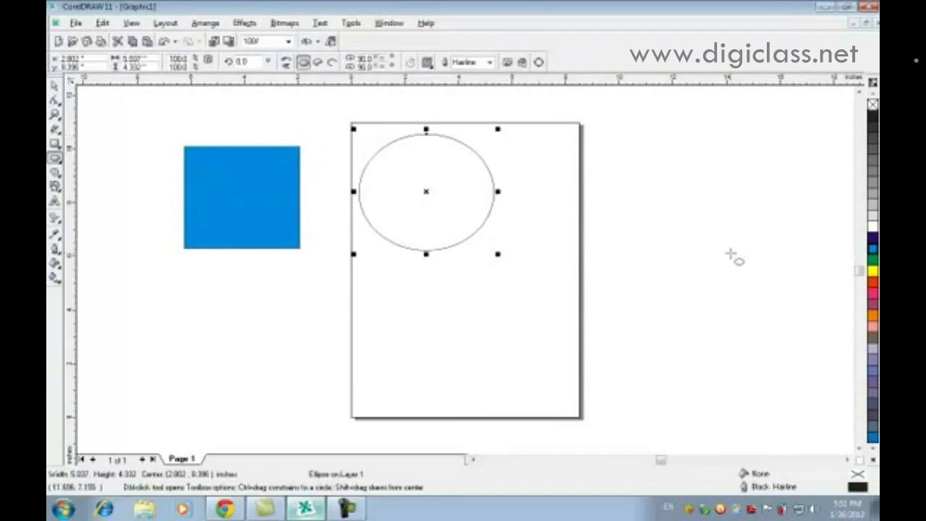
pyautogui.click(873, 272)
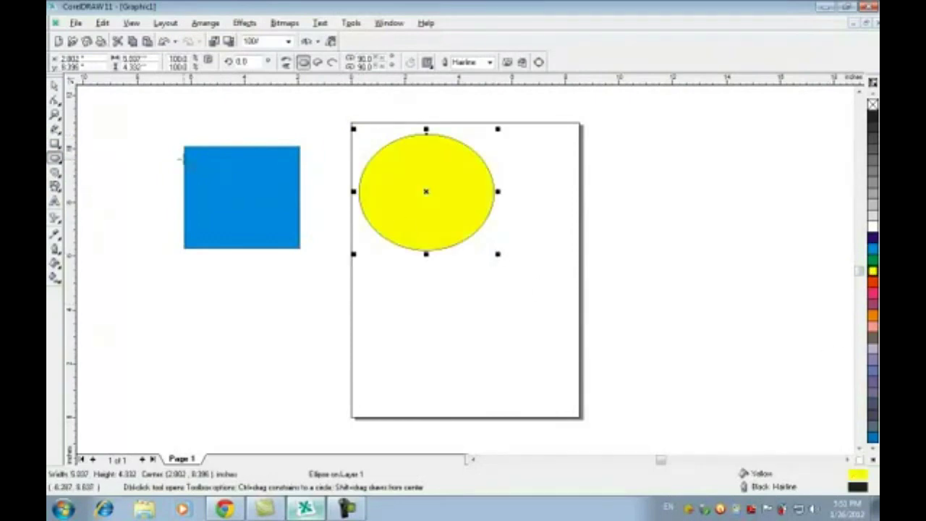
# Select the blue rectangle and the yellow ellipse in turn with the Pick tool and shift both shapes slightly downward
pyautogui.click(55, 85)
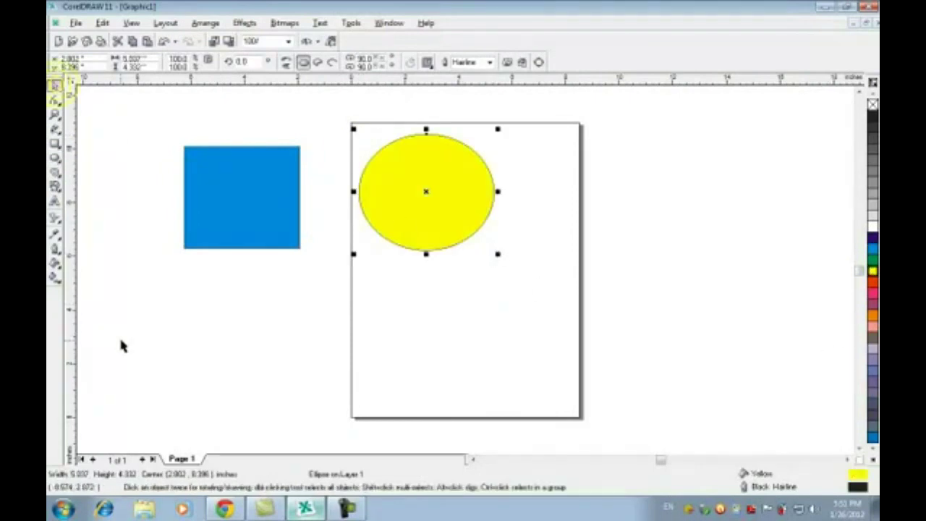
pyautogui.click(275, 215)
pyautogui.click(436, 190)
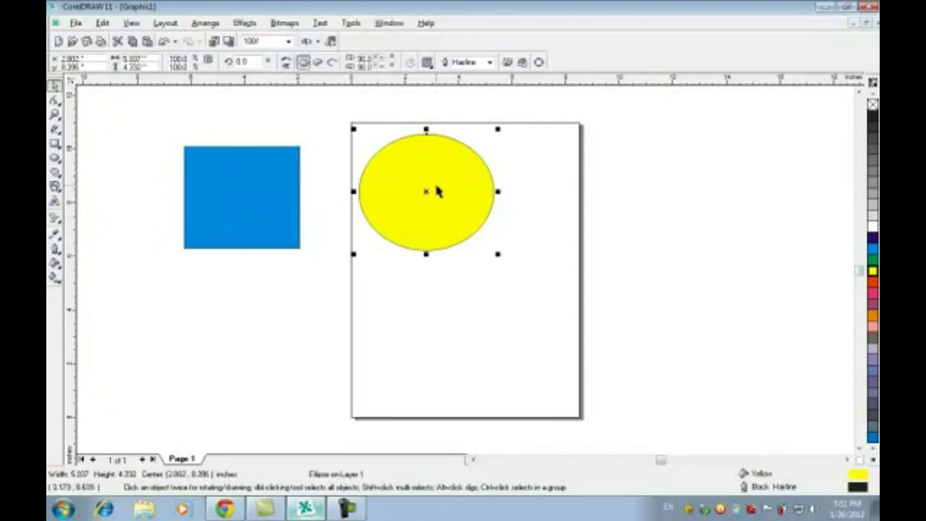
pyautogui.click(252, 201)
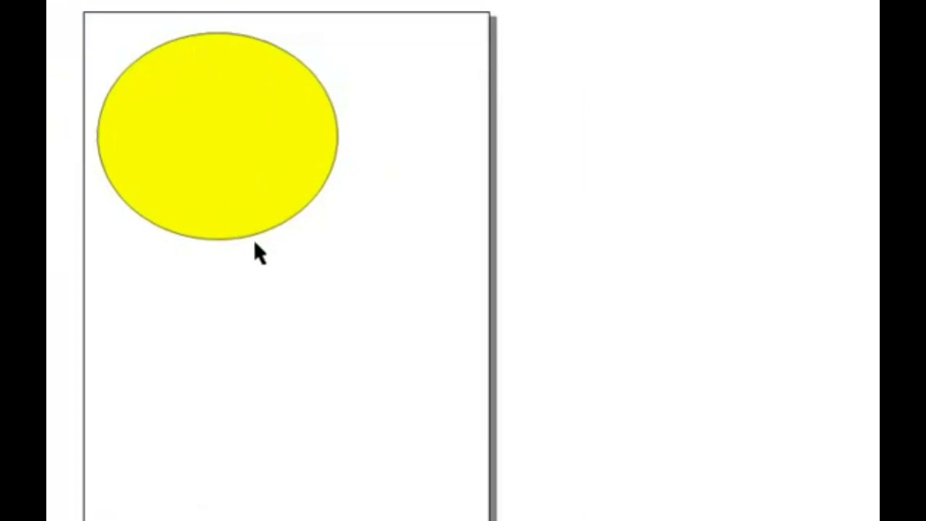
pyautogui.click(236, 296)
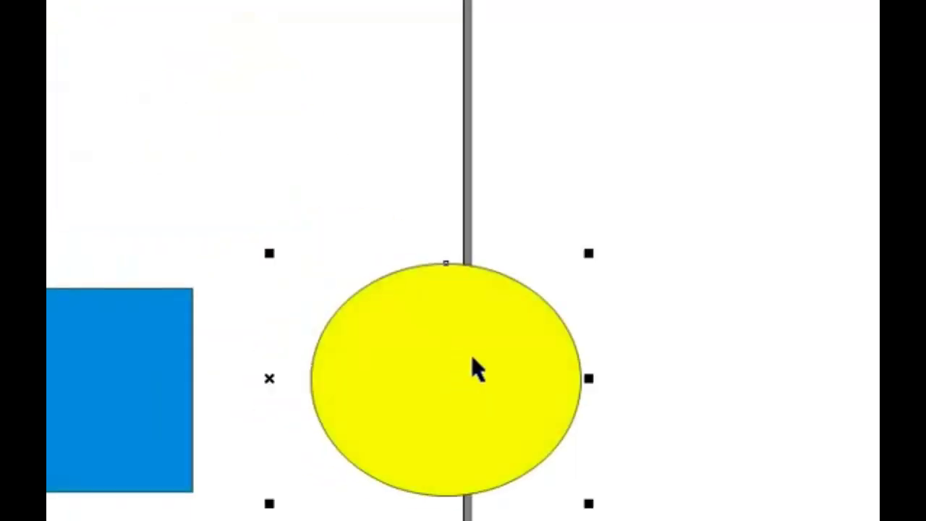
pyautogui.moveTo(473, 366); pyautogui.dragTo(178, 119)
pyautogui.click(407, 189)
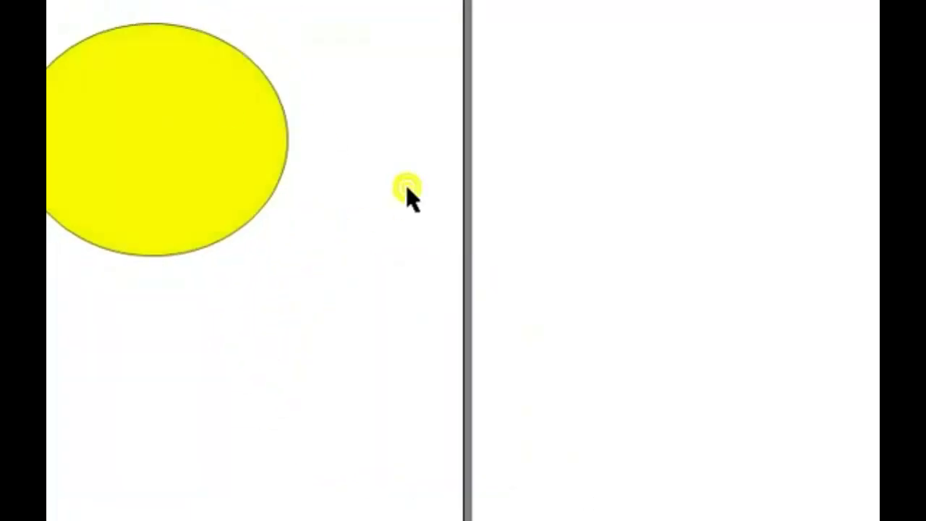
pyautogui.click(193, 149)
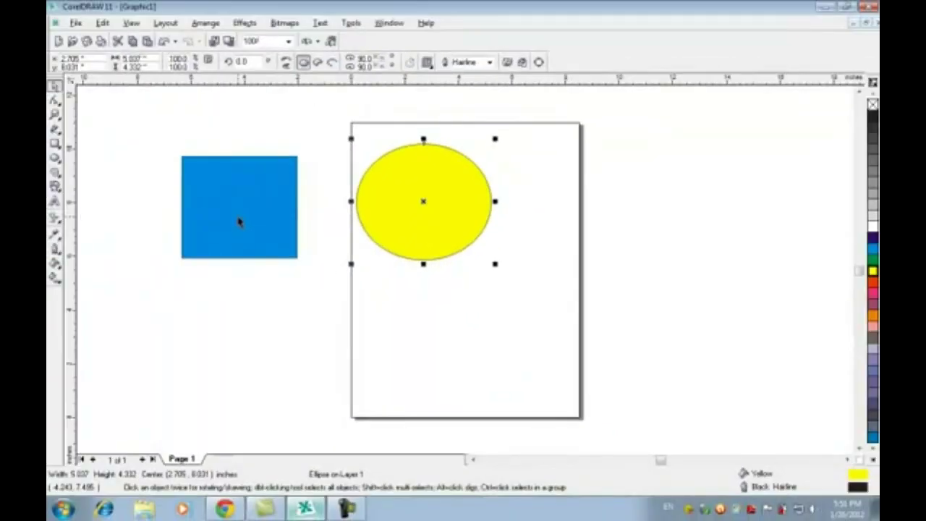
# Group the blue rectangle with the yellow ellipse and move the group about 1.4 inches to the left
pyautogui.click(239, 220)
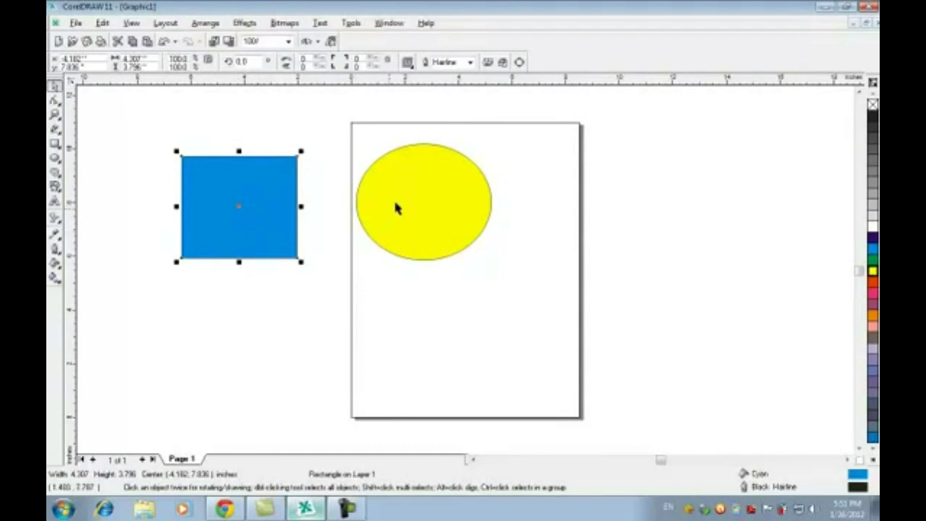
pyautogui.keyDown('shift'); pyautogui.click(422, 210); pyautogui.keyUp('shift')
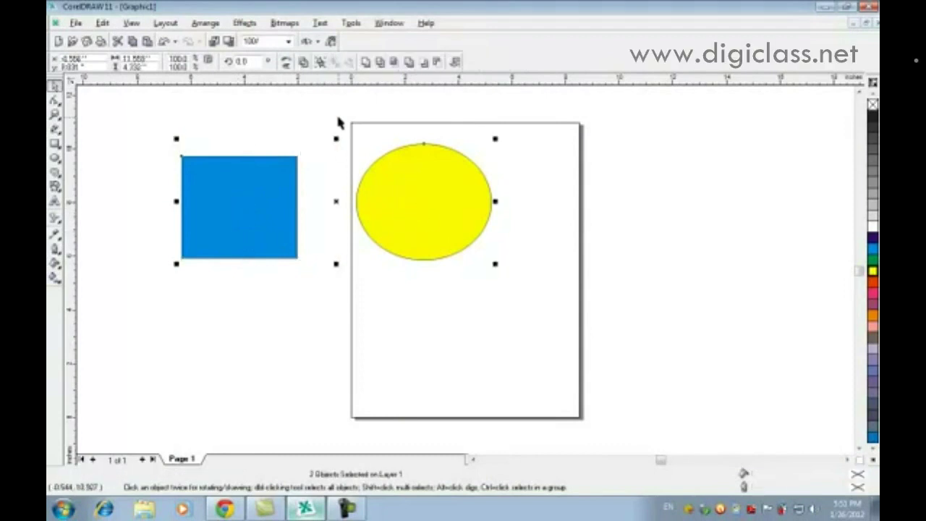
pyautogui.click(206, 23)
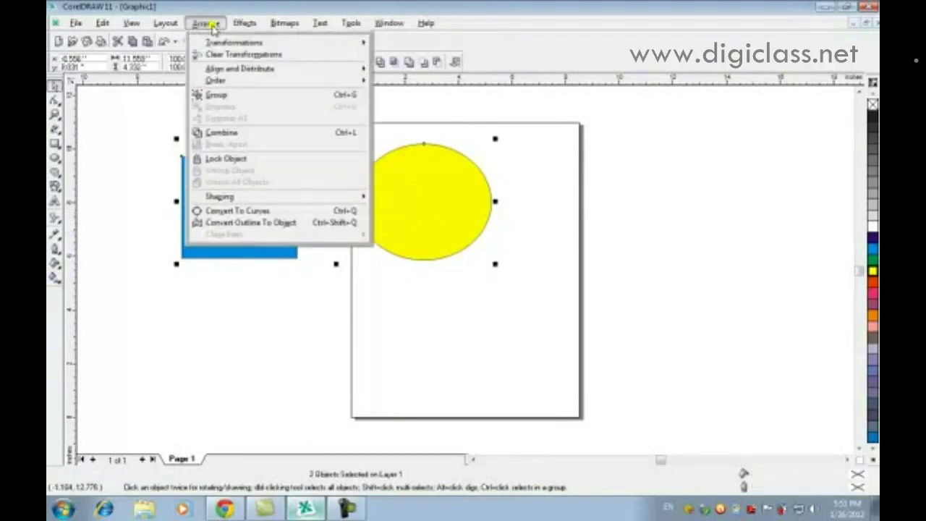
pyautogui.click(246, 96)
pyautogui.click(525, 275)
pyautogui.click(435, 209)
pyautogui.moveTo(453, 195); pyautogui.dragTo(382, 215)
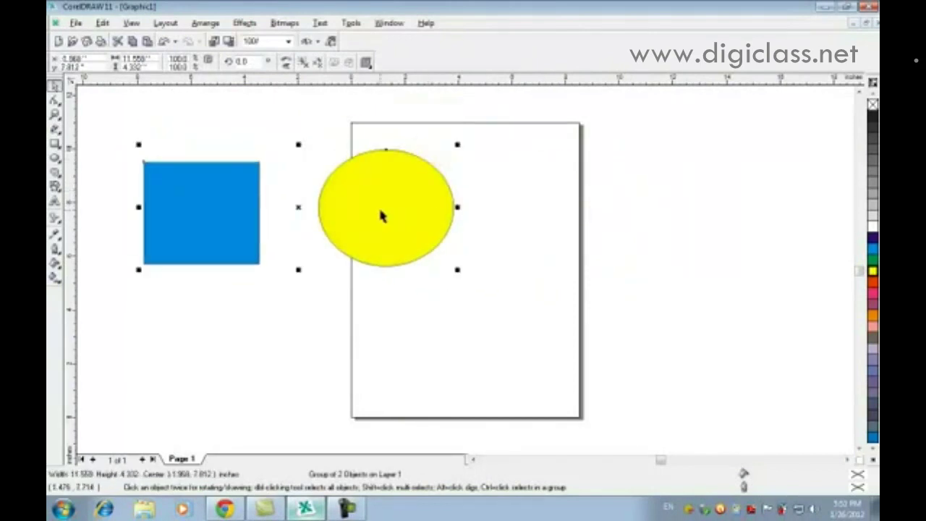
# Ungroup the rectangle and ellipse, and move the yellow ellipse slightly left on its own
pyautogui.click(209, 20)
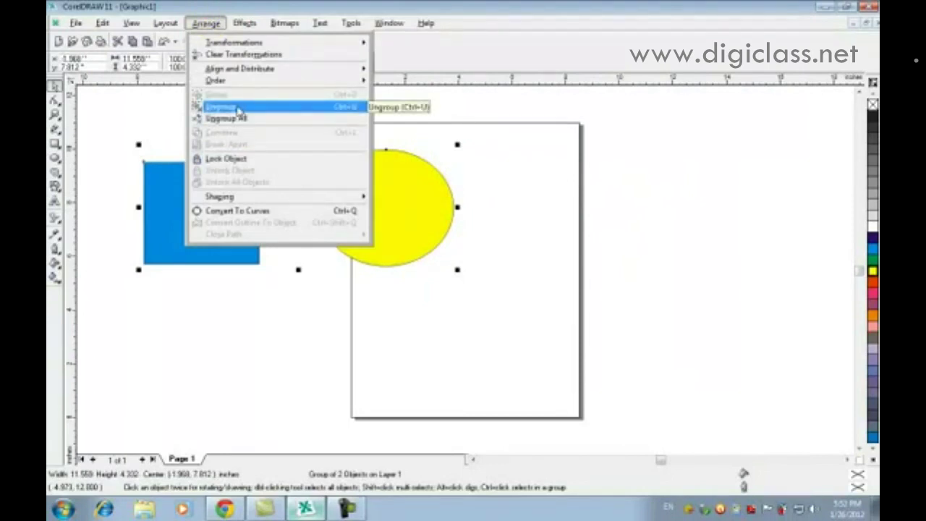
pyautogui.click(238, 110)
pyautogui.click(501, 324)
pyautogui.click(397, 241)
pyautogui.moveTo(417, 190); pyautogui.dragTo(399, 190)
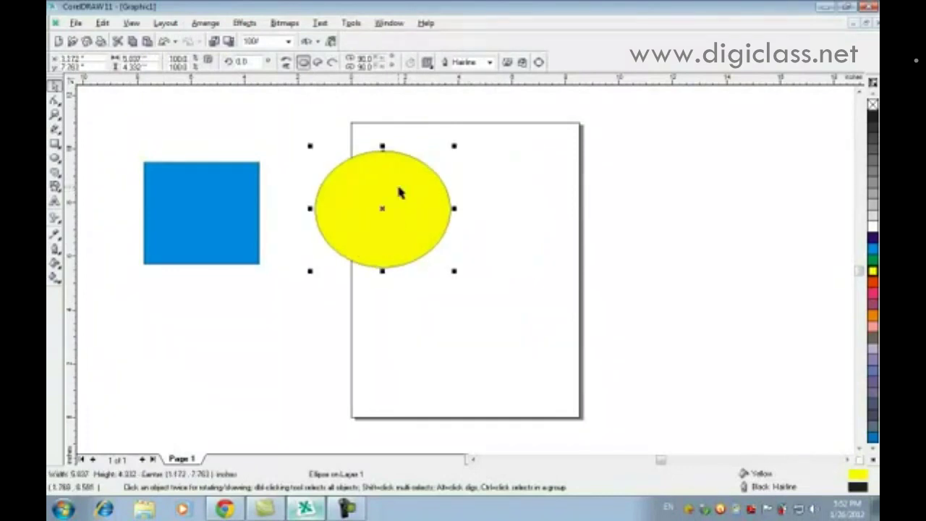
# Select the blue rectangle together with the yellow ellipse and group them again
pyautogui.click(210, 24)
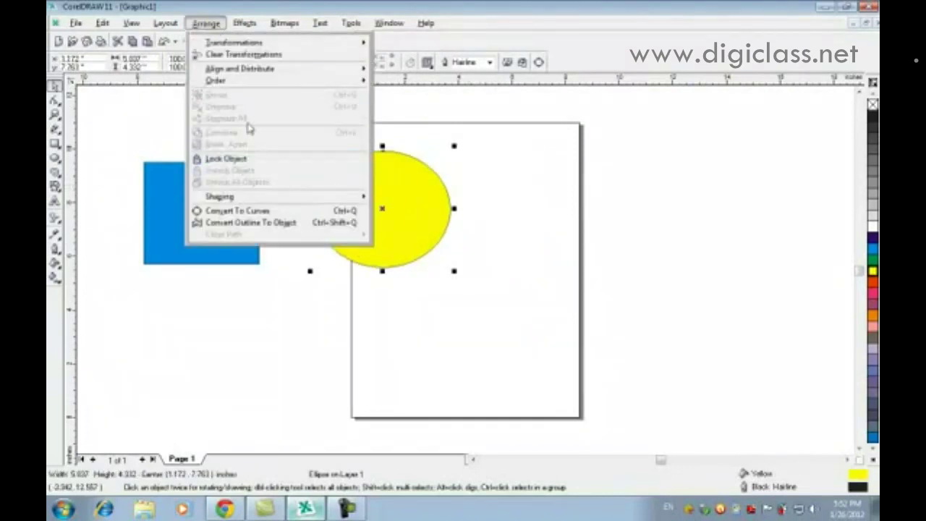
pyautogui.click(510, 263)
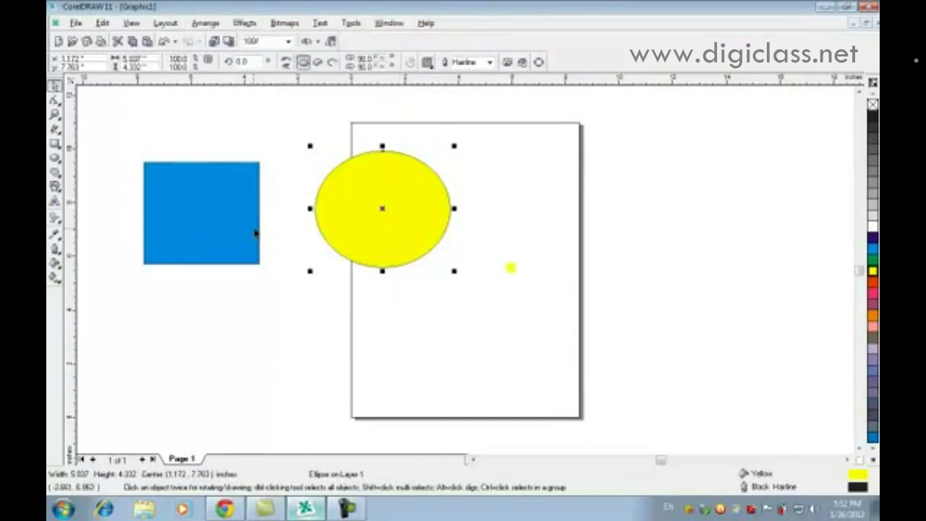
pyautogui.keyDown('shift'); pyautogui.click(216, 205); pyautogui.keyUp('shift')
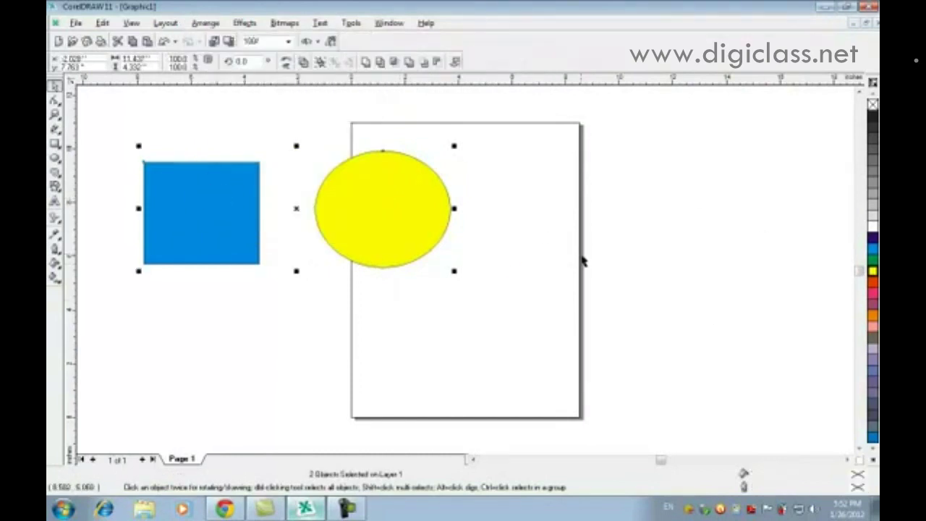
pyautogui.click(205, 23)
pyautogui.click(233, 97)
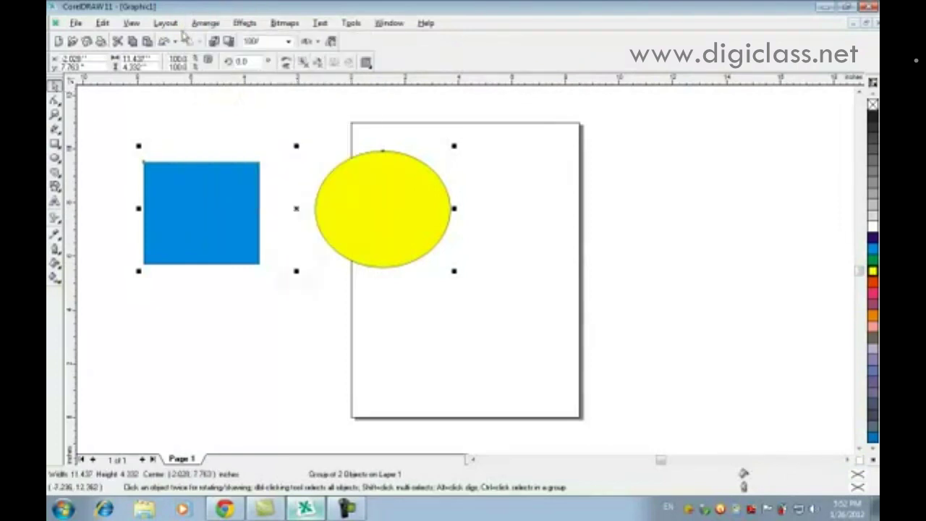
# Break the group apart with Ungroup All, and select the yellow ellipse and the blue rectangle individually
pyautogui.click(205, 23)
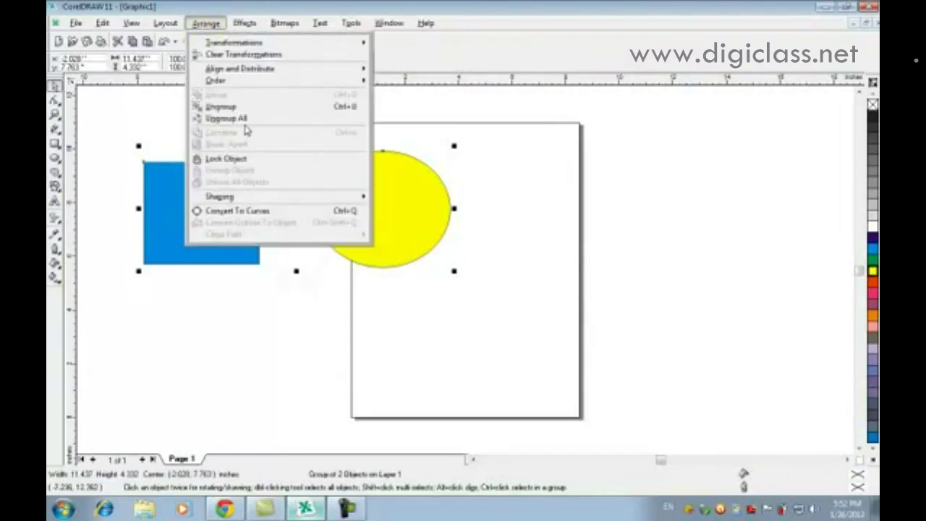
pyautogui.click(243, 117)
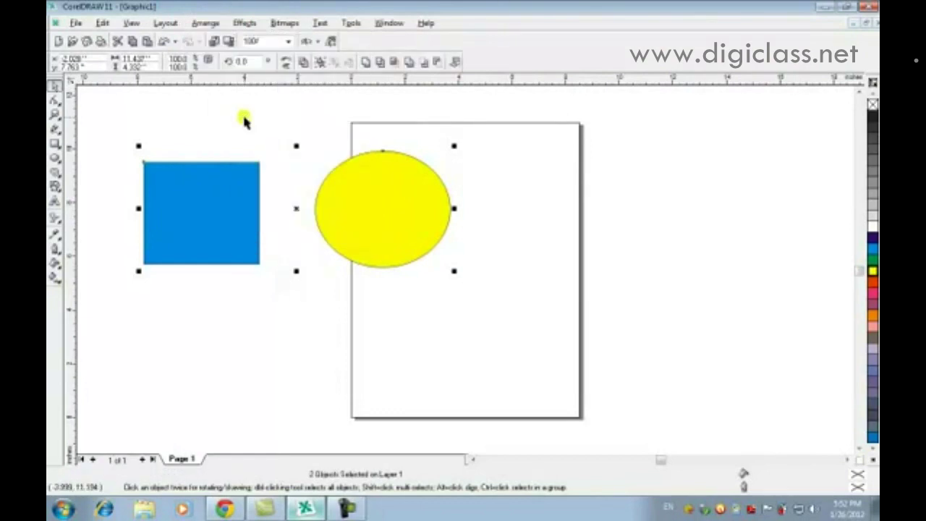
pyautogui.click(529, 243)
pyautogui.click(368, 197)
pyautogui.click(184, 217)
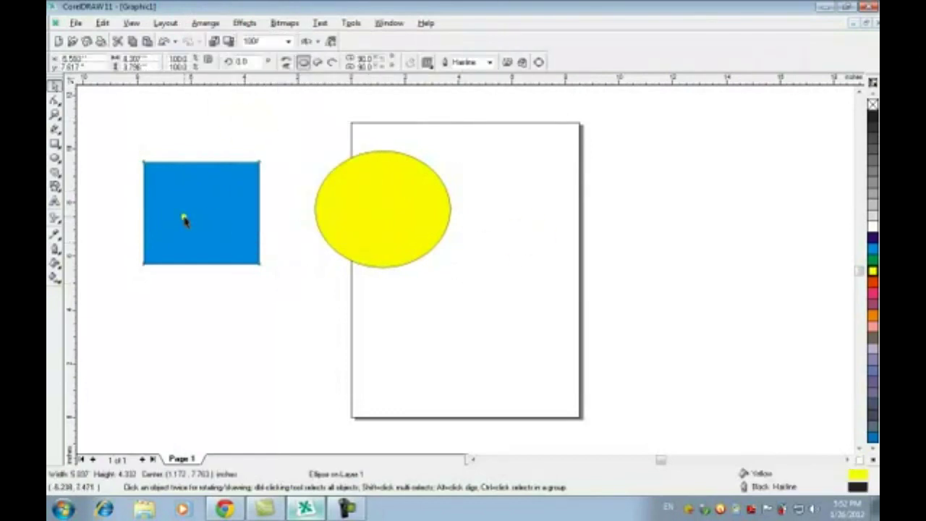
# Delete the yellow ellipse and move the blue rectangle onto the page
pyautogui.click(368, 208)
pyautogui.press('Delete')
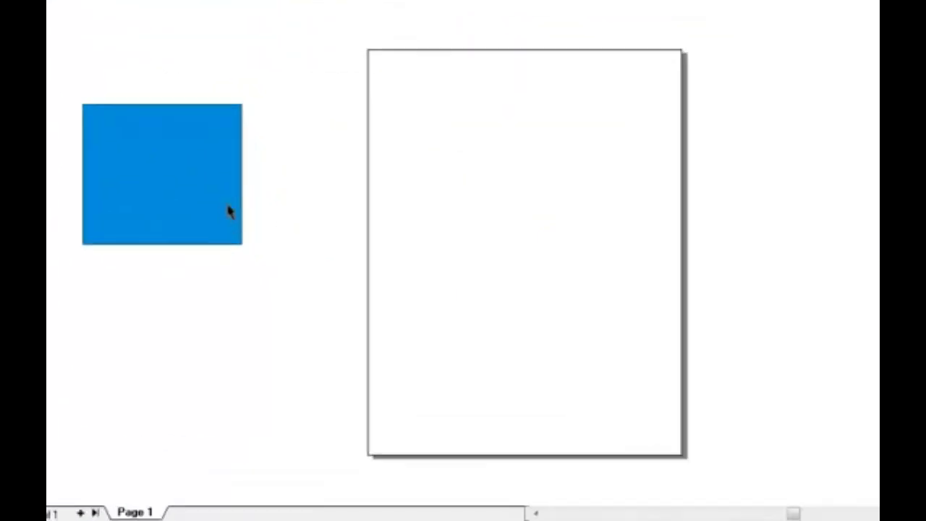
pyautogui.click(211, 202)
pyautogui.moveTo(130, 85); pyautogui.dragTo(563, 287)
pyautogui.moveTo(561, 251); pyautogui.dragTo(653, 90)
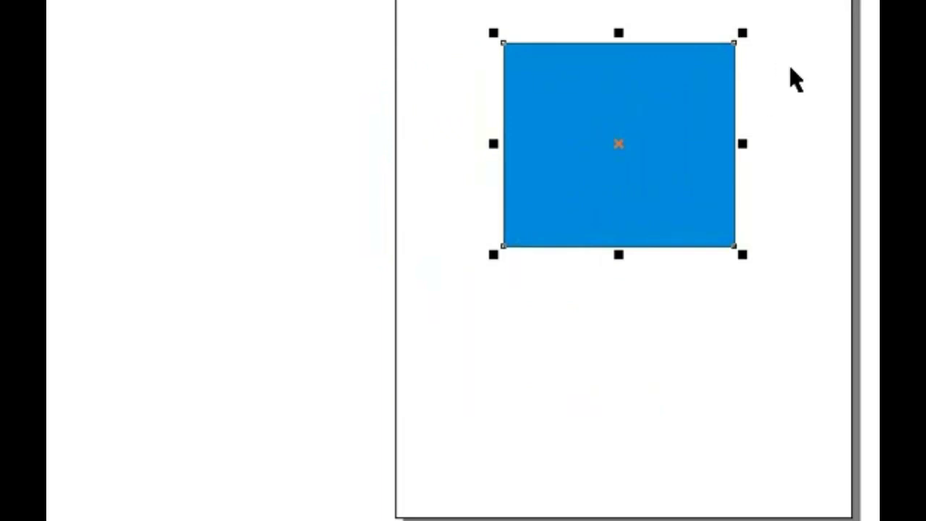
# Enlarge the blue rectangle from its corner to nearly the page width, and place a copy of it left of the page
pyautogui.moveTo(743, 33); pyautogui.dragTo(749, 28)
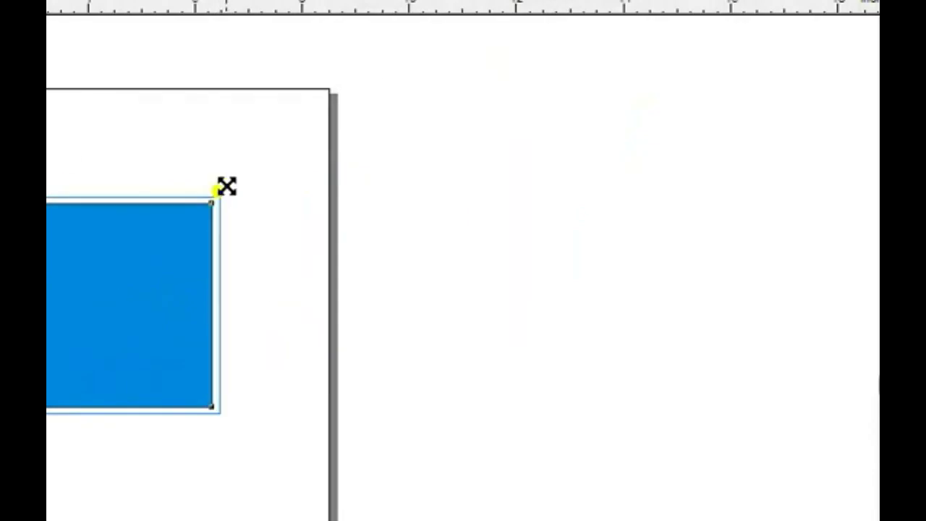
pyautogui.moveTo(227, 186); pyautogui.dragTo(286, 118)
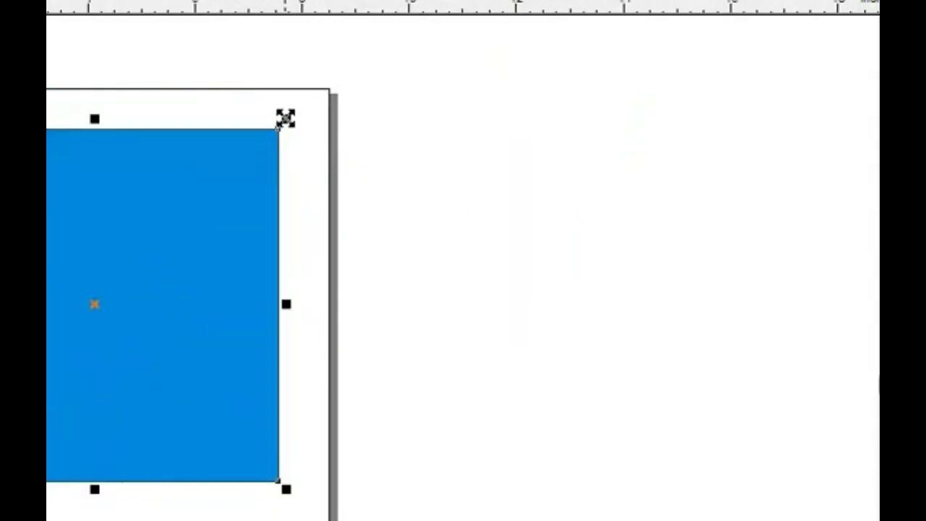
pyautogui.moveTo(128, 236)
pyautogui.mouseDown()
pyautogui.moveTo(157, 351)
pyautogui.moveTo(142, 288)
pyautogui.moveTo(142, 230)
pyautogui.moveTo(145, 236)
pyautogui.mouseUp()
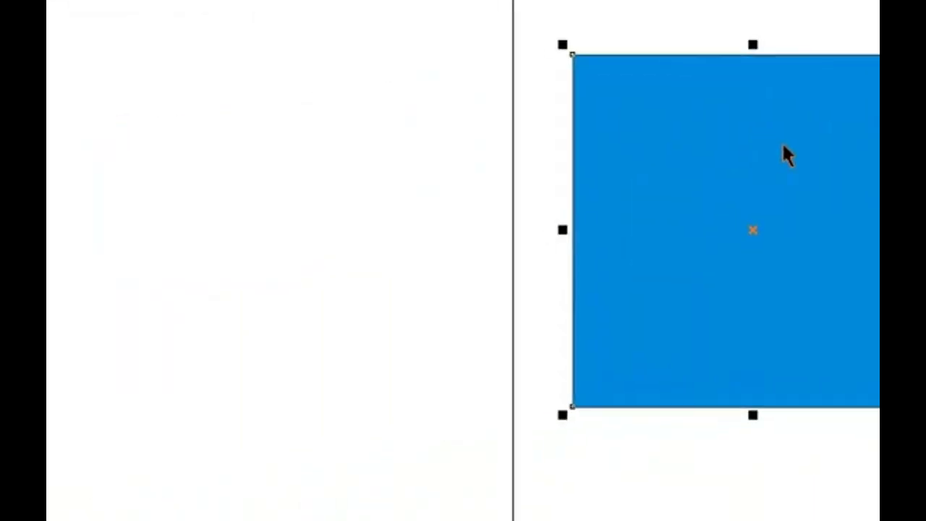
pyautogui.moveTo(784, 142); pyautogui.dragTo(340, 102)
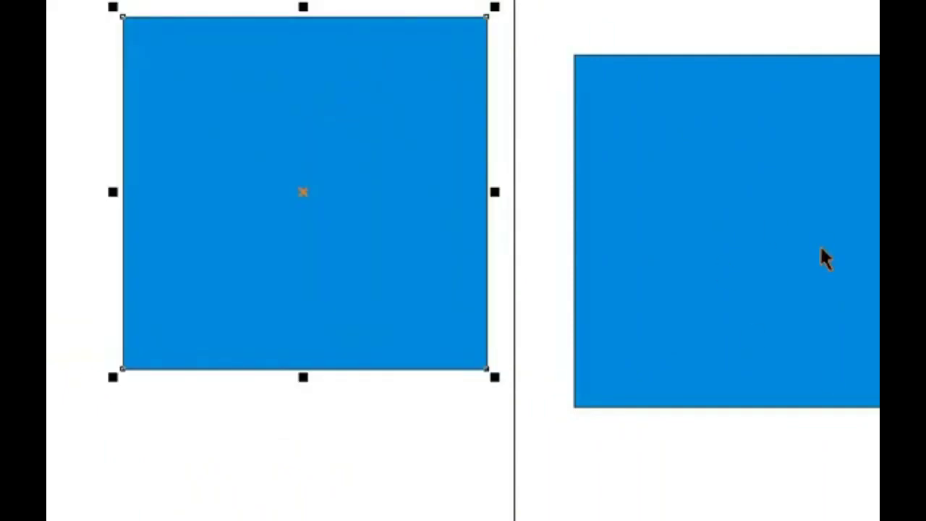
# Move the blue rectangle from the page to the area right of the page and place a copy back on the page
pyautogui.moveTo(821, 251); pyautogui.dragTo(925, 230)
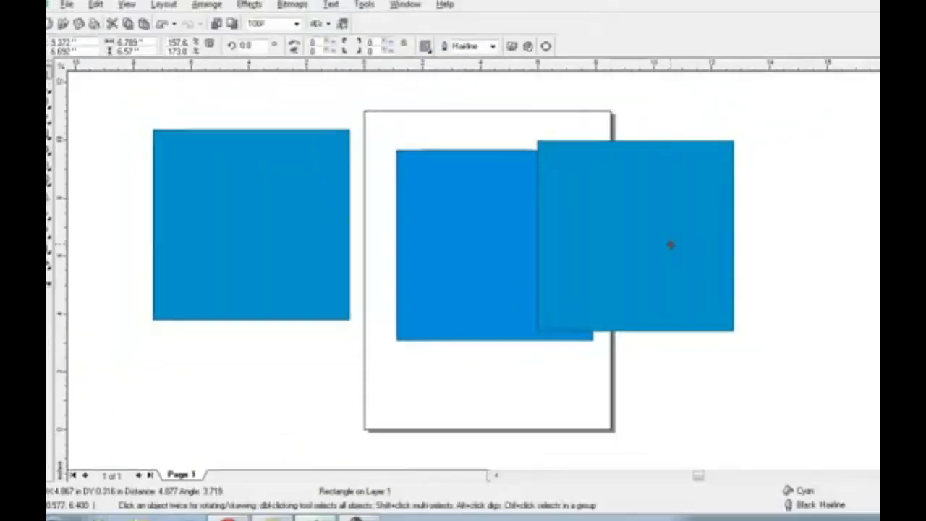
pyautogui.moveTo(670, 245); pyautogui.dragTo(805, 254)
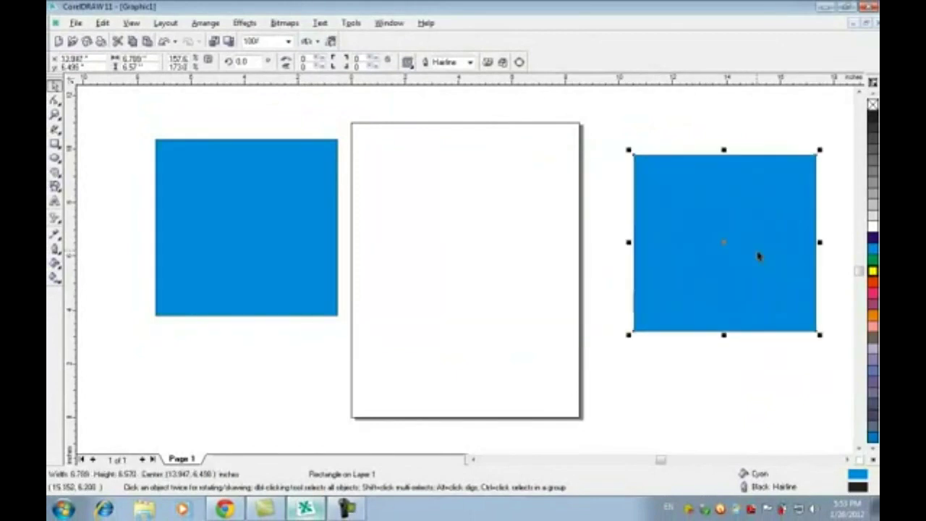
pyautogui.moveTo(747, 245); pyautogui.dragTo(695, 203)
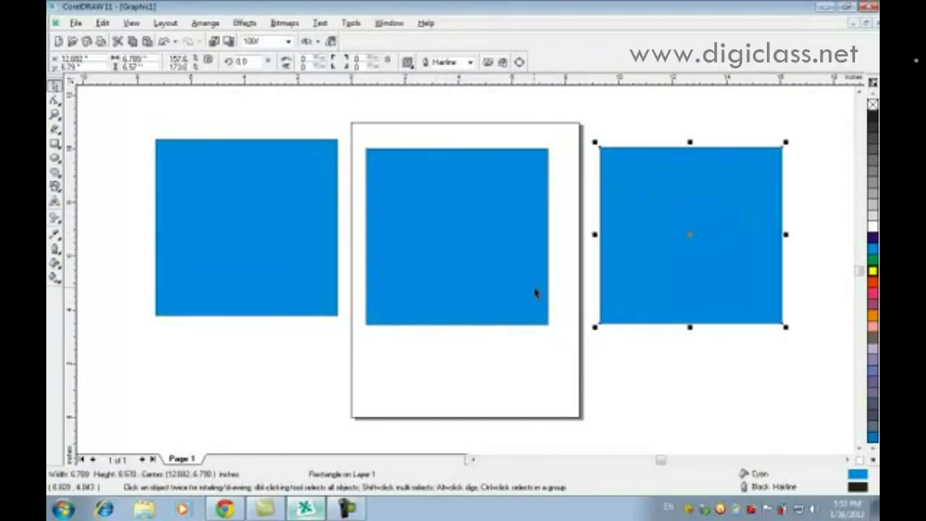
# Undo the rectangle moves and copies back to the single blue rectangle on the page
pyautogui.hotkey('ctrl', 'z')
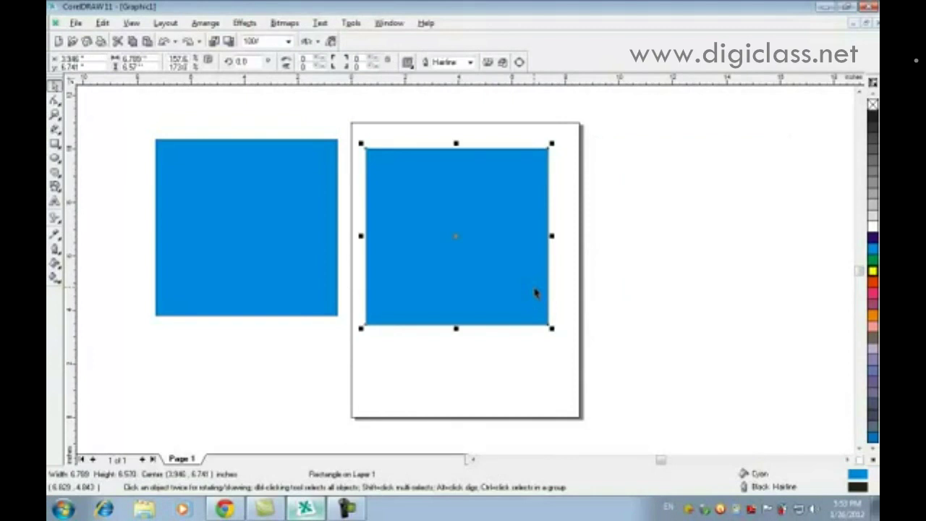
pyautogui.hotkey('ctrl', 'z')
pyautogui.hotkey('ctrl', 'z')
pyautogui.hotkey('ctrl', 'z')
pyautogui.hotkey('ctrl', 'z')
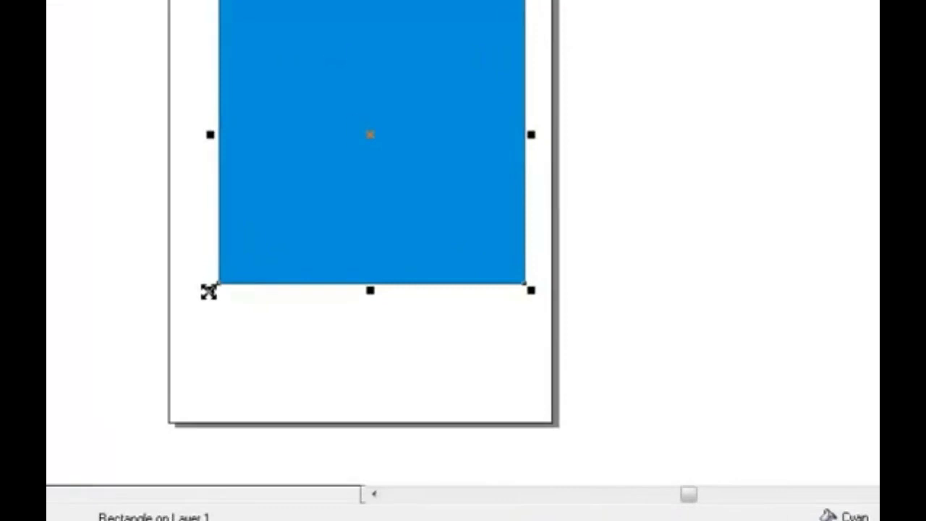
# Create a smaller copy of the blue rectangle inside it, scaled from the corner about the shared centre
pyautogui.moveTo(376, 338); pyautogui.dragTo(376, 338)
pyautogui.moveTo(135, 262); pyautogui.dragTo(182, 222)
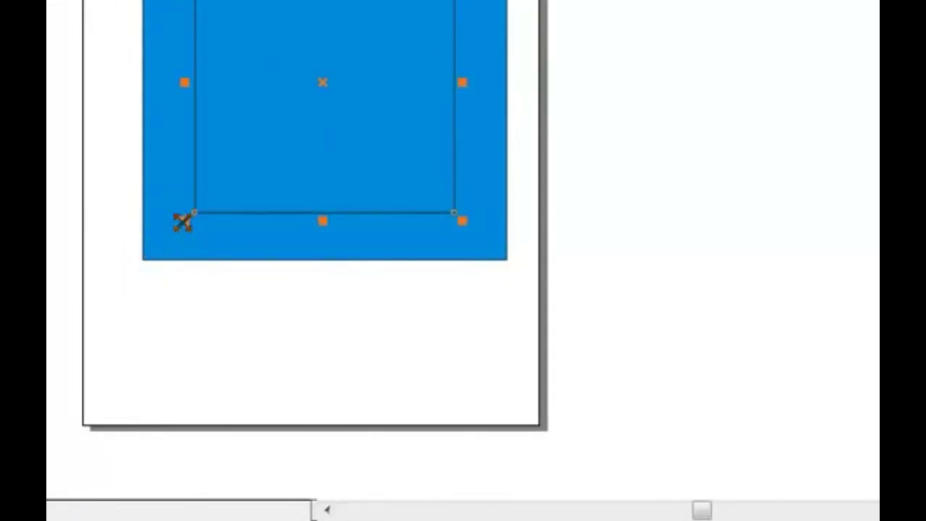
pyautogui.click(521, 140)
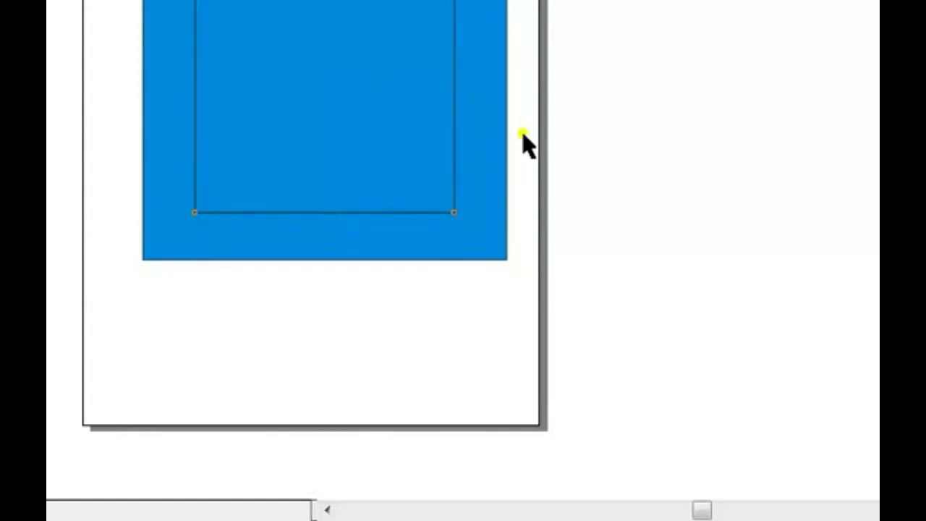
# Select the inner and outer blue rectangles together and join them with Combine
pyautogui.click(306, 79)
pyautogui.click(614, 174)
pyautogui.click(360, 81)
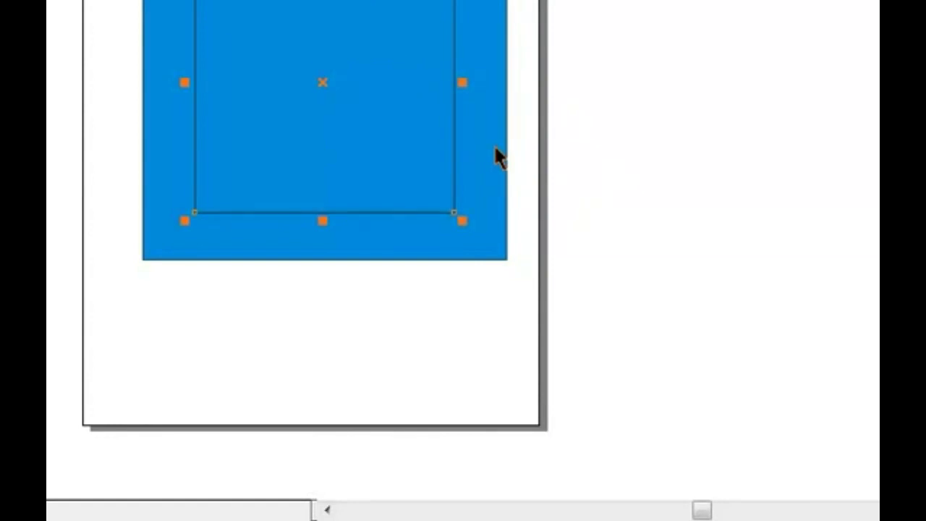
pyautogui.click(712, 143)
pyautogui.click(362, 139)
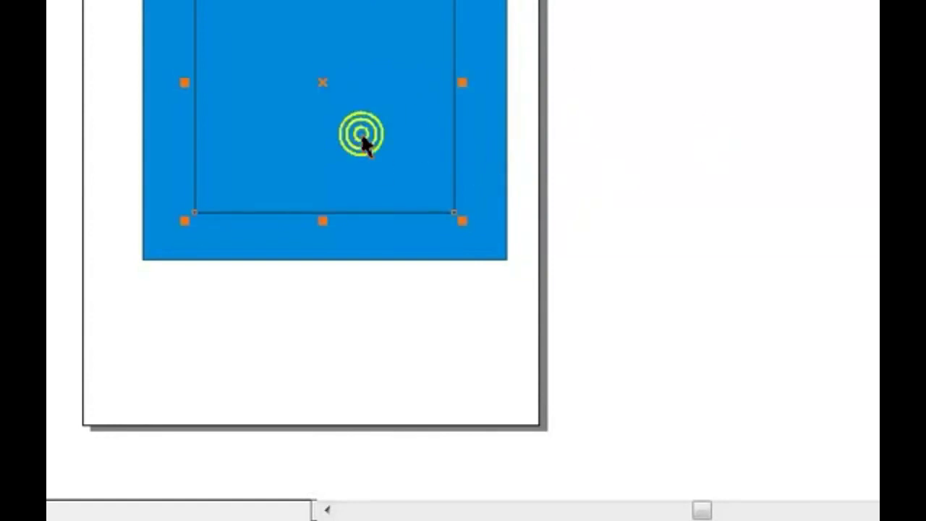
pyautogui.click(486, 161)
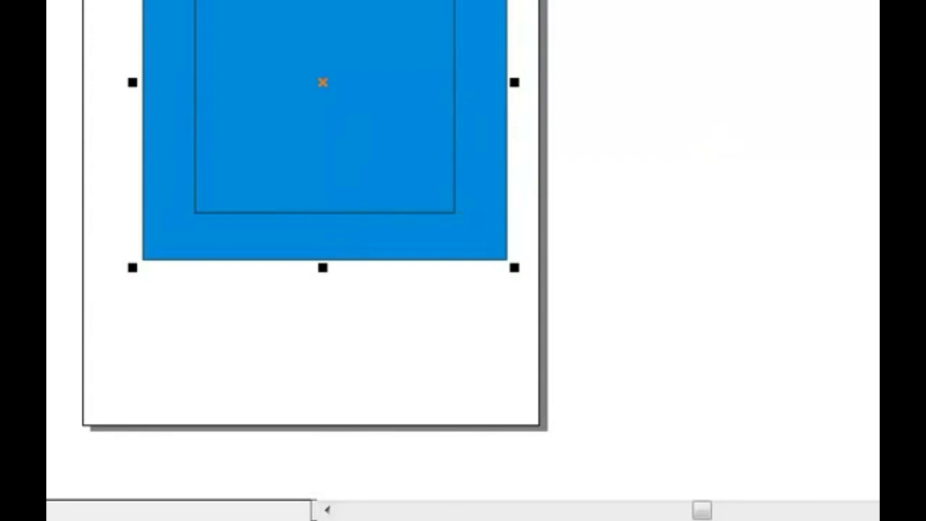
pyautogui.hotkey('alt', 'a')
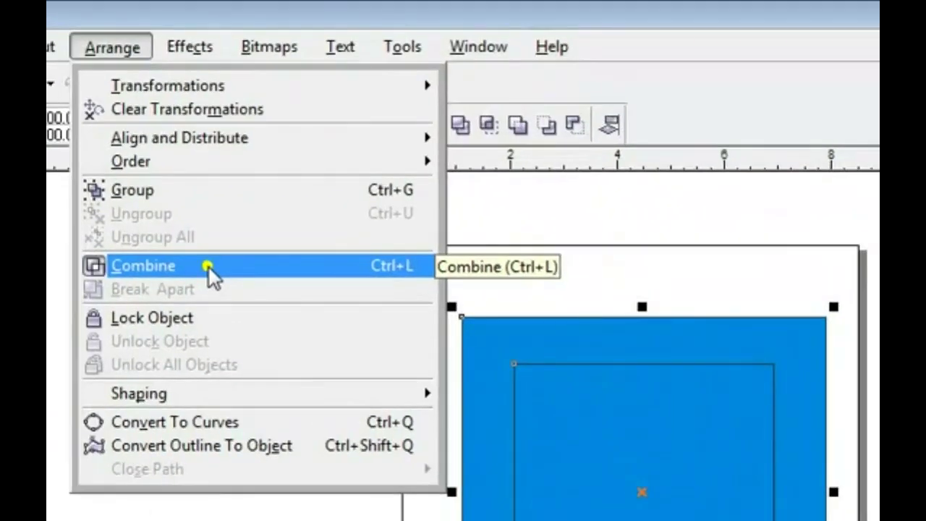
pyautogui.click(203, 265)
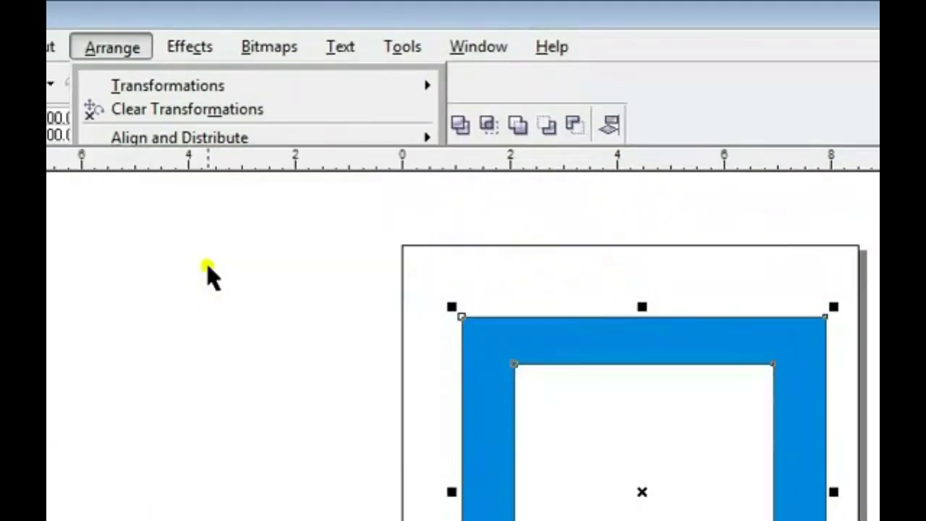
# Try moving the combined blue frame left of the page and undo the move
pyautogui.click(682, 430)
pyautogui.moveTo(691, 342); pyautogui.dragTo(339, 366)
pyautogui.hotkey('ctrl', 'z')
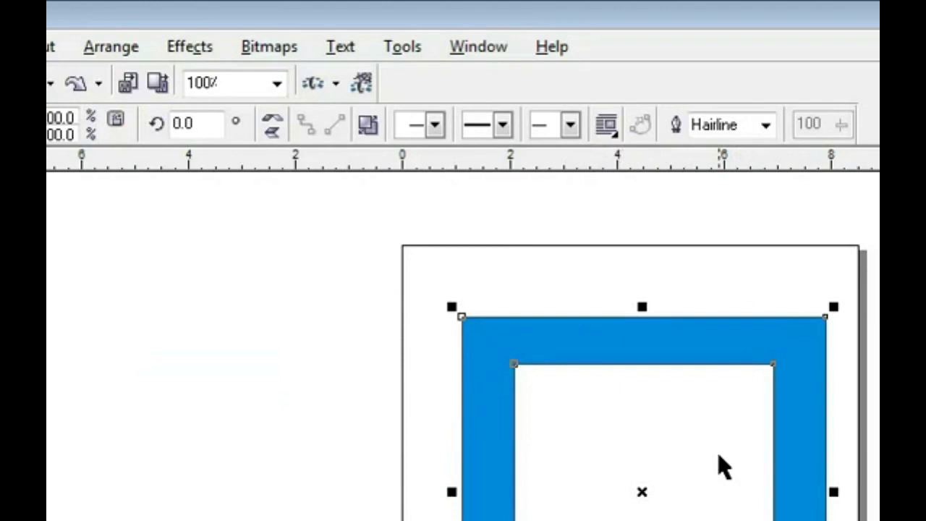
# Break the combined curve apart and move the larger rectangle left of the page
pyautogui.click(130, 53)
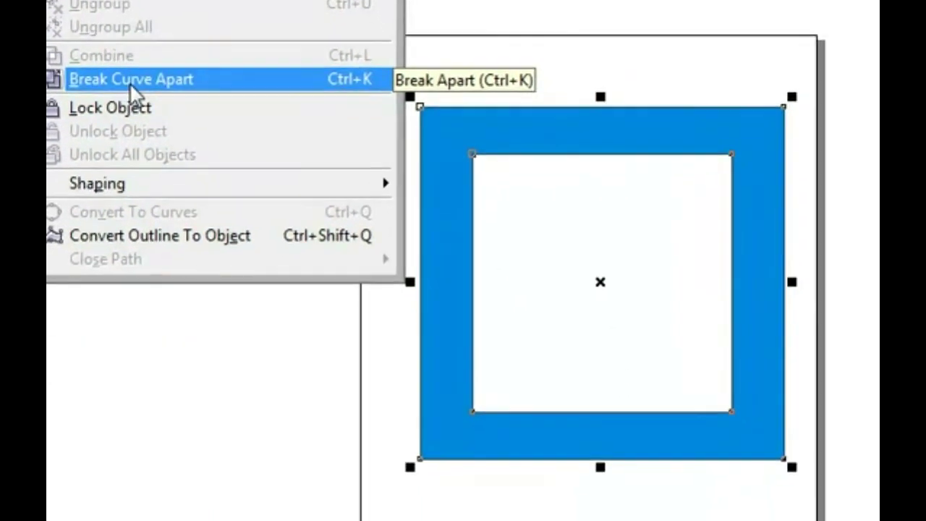
pyautogui.click(172, 291)
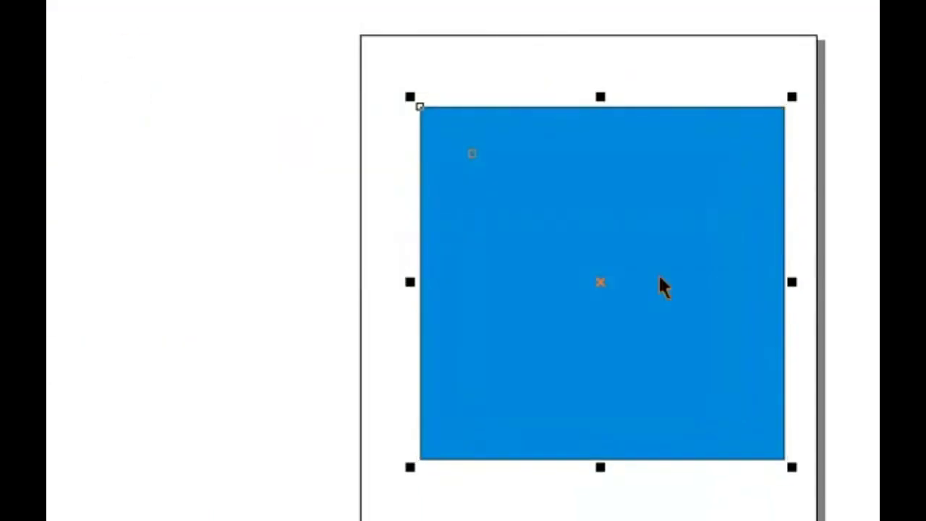
pyautogui.click(672, 210)
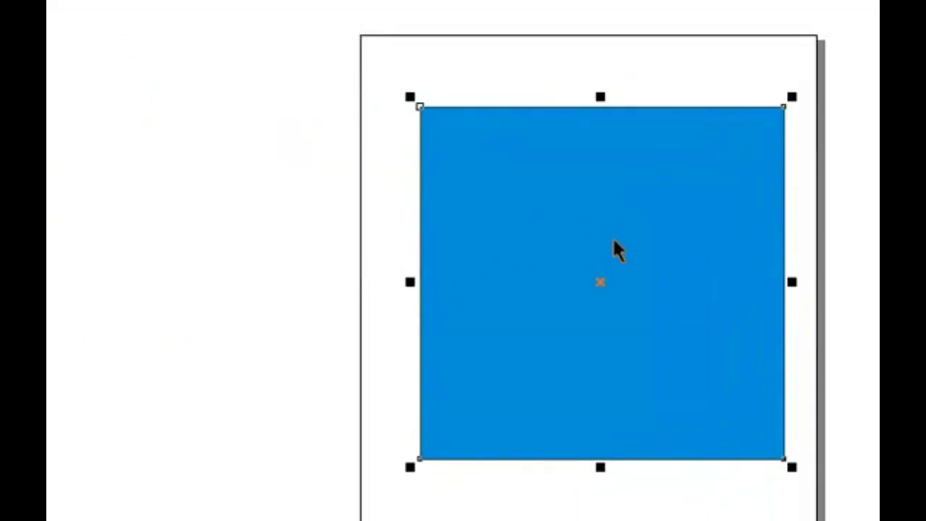
pyautogui.moveTo(613, 238); pyautogui.dragTo(361, 318)
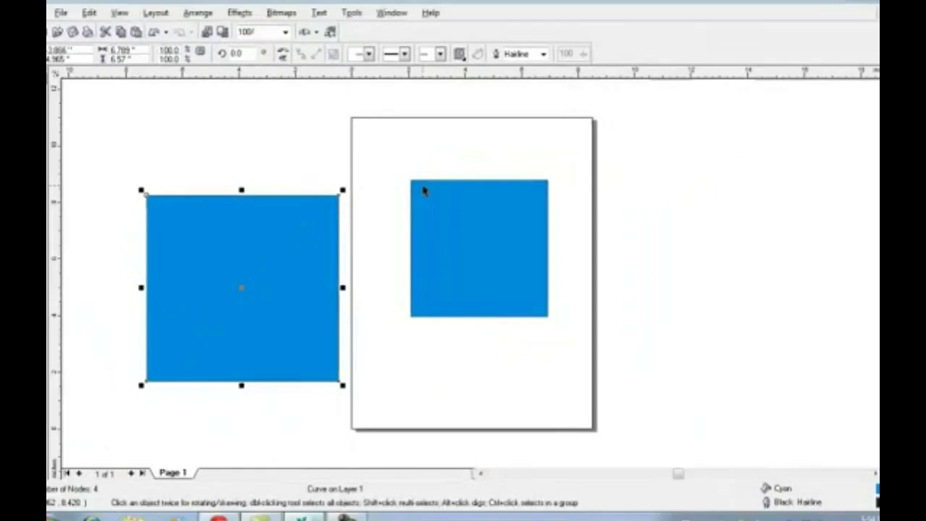
# Move the smaller blue rectangle across the page's right edge and the larger one across its left edge
pyautogui.click(632, 203)
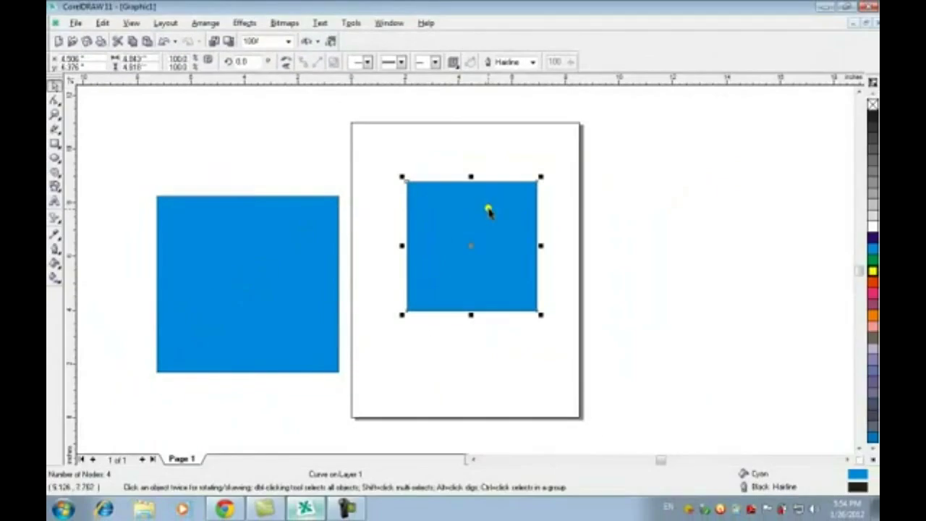
pyautogui.moveTo(465, 233); pyautogui.dragTo(611, 218)
pyautogui.moveTo(275, 327); pyautogui.dragTo(344, 268)
pyautogui.moveTo(404, 200); pyautogui.dragTo(374, 236)
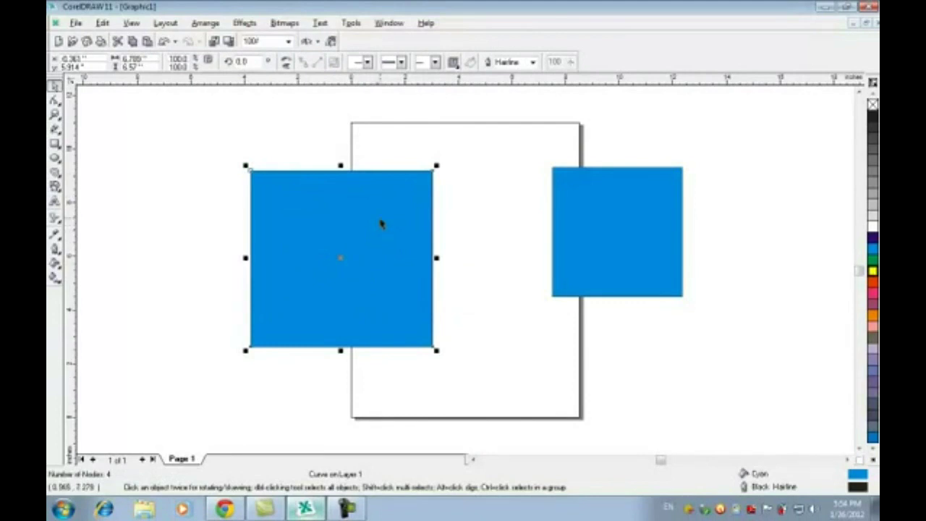
# Delete the smaller blue rectangle and move the larger one fully onto the page
pyautogui.click(624, 222)
pyautogui.press('Delete')
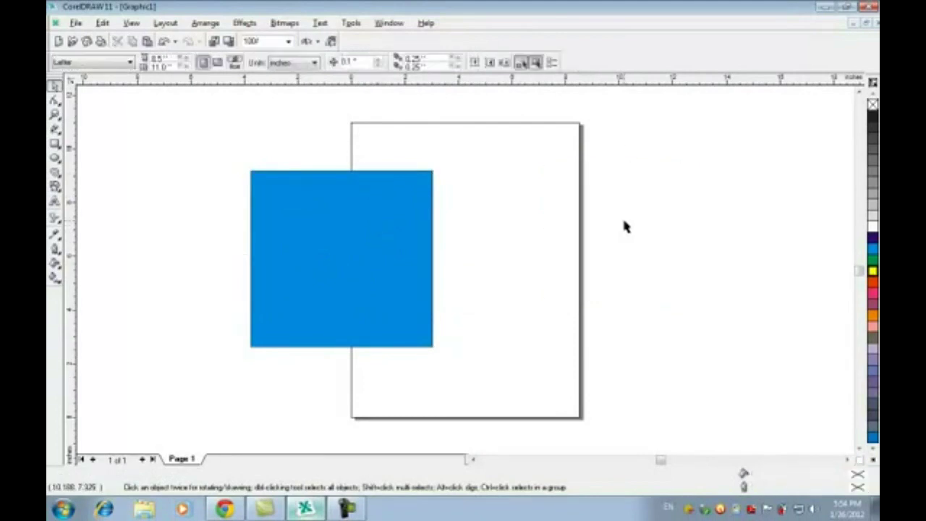
pyautogui.moveTo(366, 276); pyautogui.dragTo(482, 267)
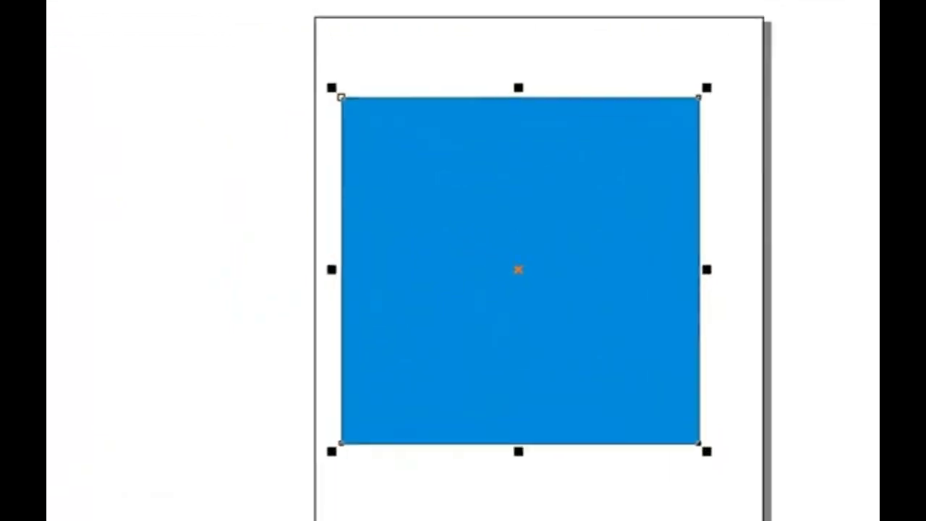
# Lock the blue rectangle with Lock Object and try to select and move it
pyautogui.hotkey('alt', 'a')
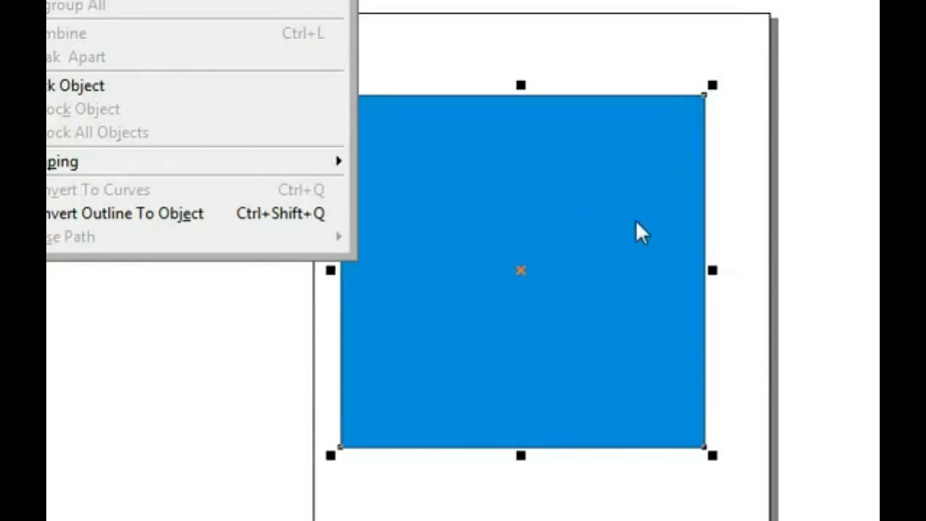
pyautogui.click(220, 84)
pyautogui.click(858, 238)
pyautogui.moveTo(495, 191); pyautogui.dragTo(306, 227)
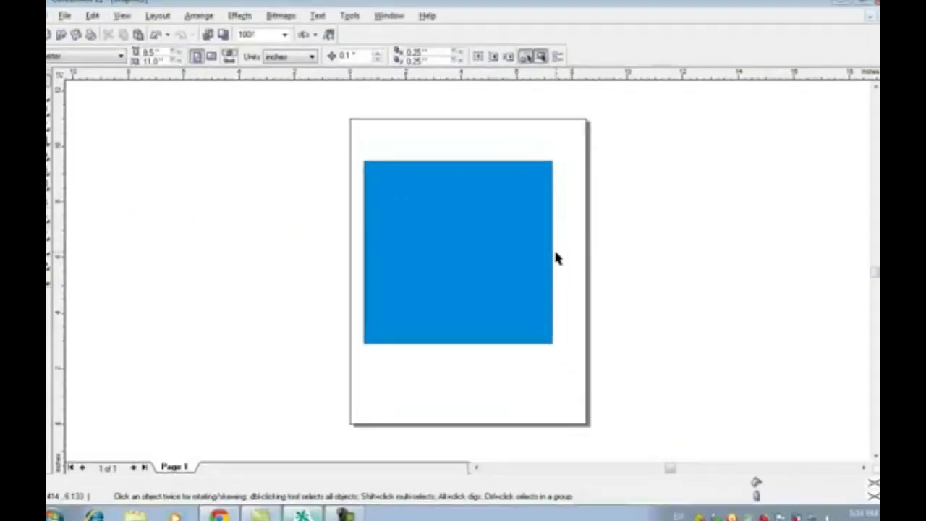
pyautogui.click(488, 240)
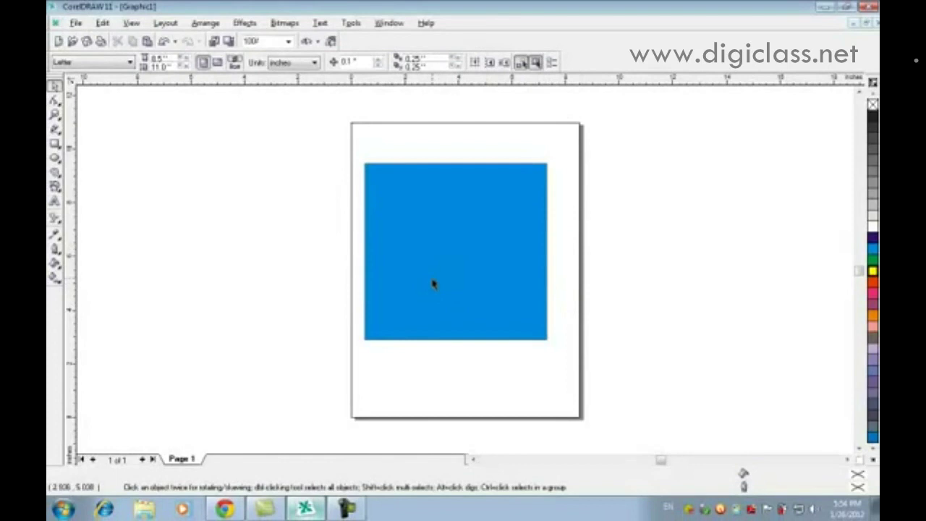
pyautogui.click(455, 236)
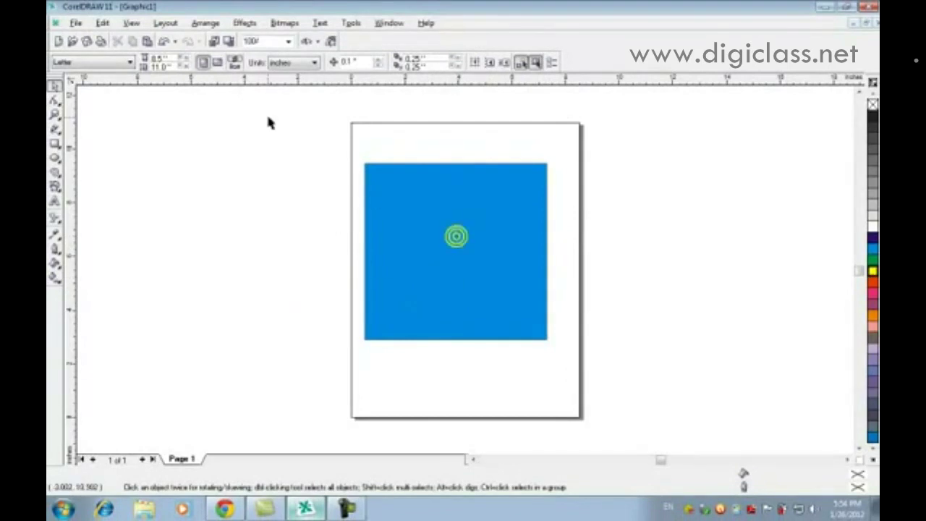
# Unlock all objects, then move the blue rectangle left and back onto the page
pyautogui.click(205, 22)
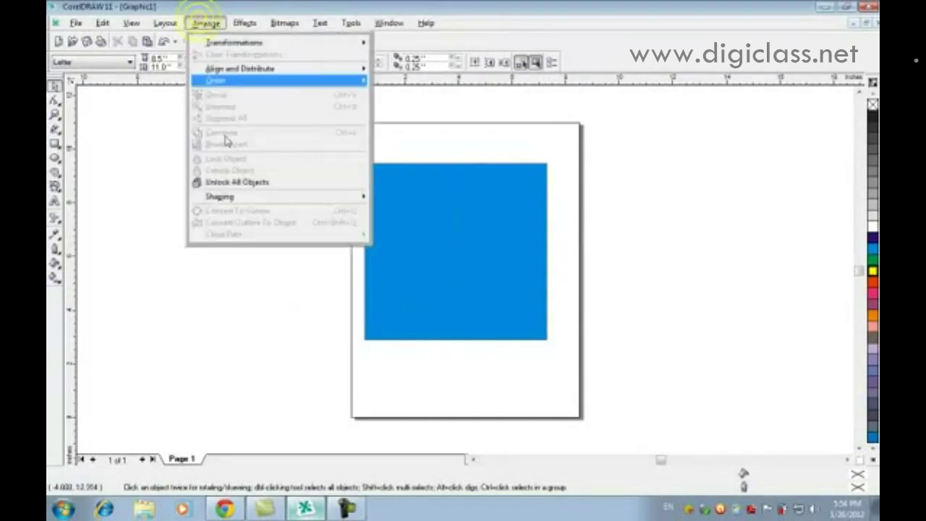
pyautogui.click(244, 186)
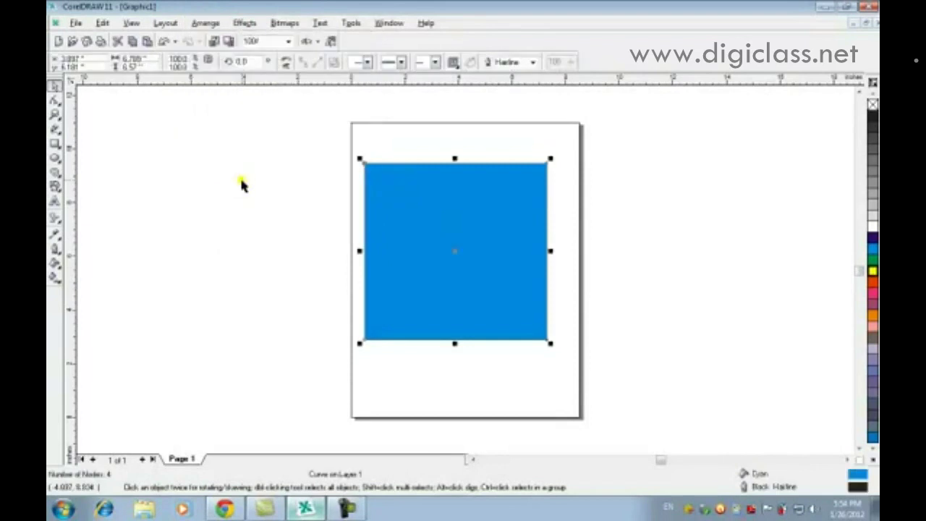
pyautogui.click(624, 278)
pyautogui.click(476, 250)
pyautogui.moveTo(476, 250); pyautogui.dragTo(332, 229)
pyautogui.moveTo(309, 182); pyautogui.dragTo(454, 196)
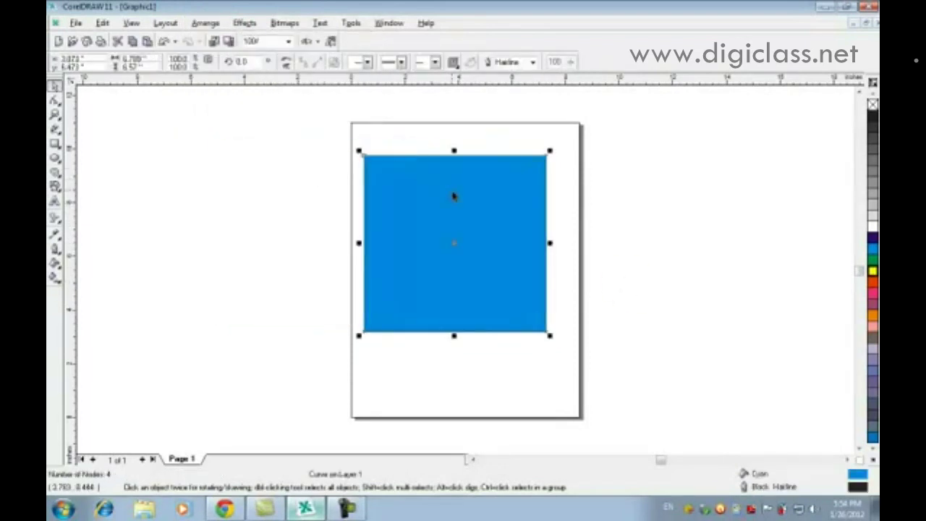
pyautogui.click(206, 23)
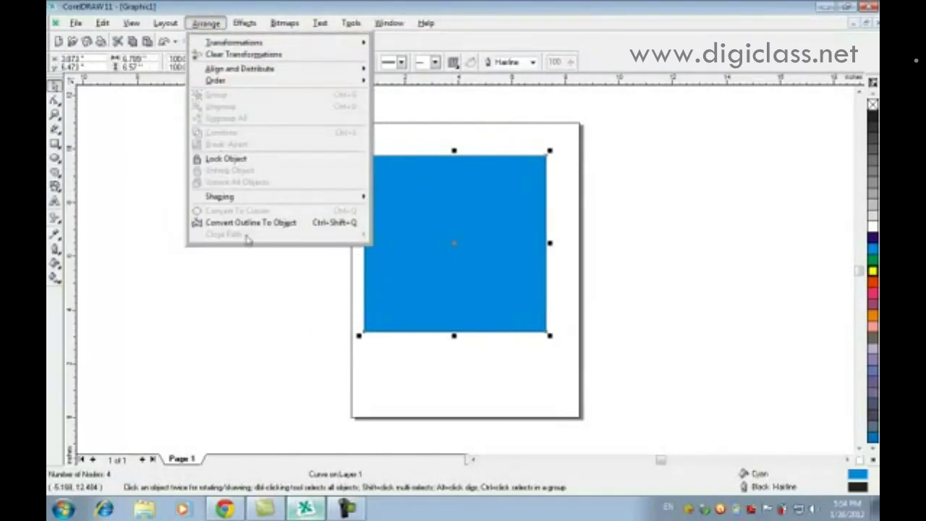
pyautogui.moveTo(237, 202)
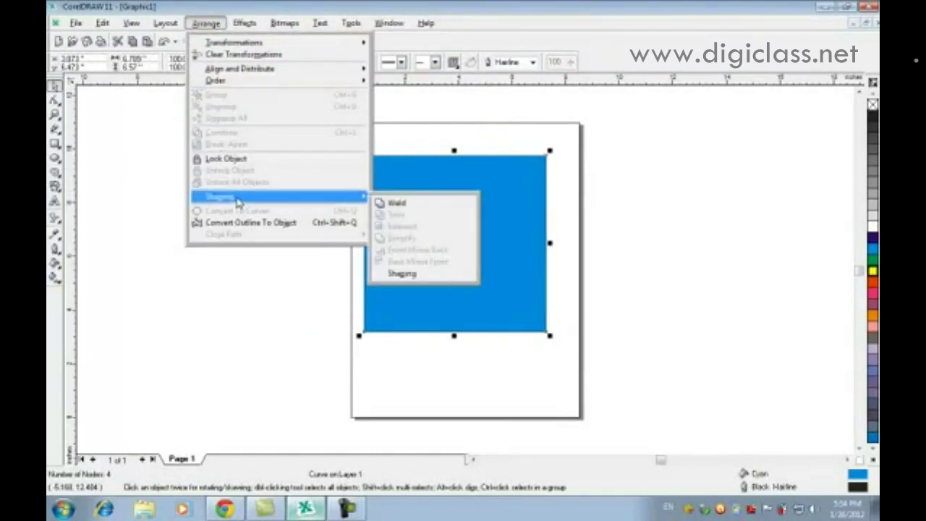
pyautogui.click(614, 202)
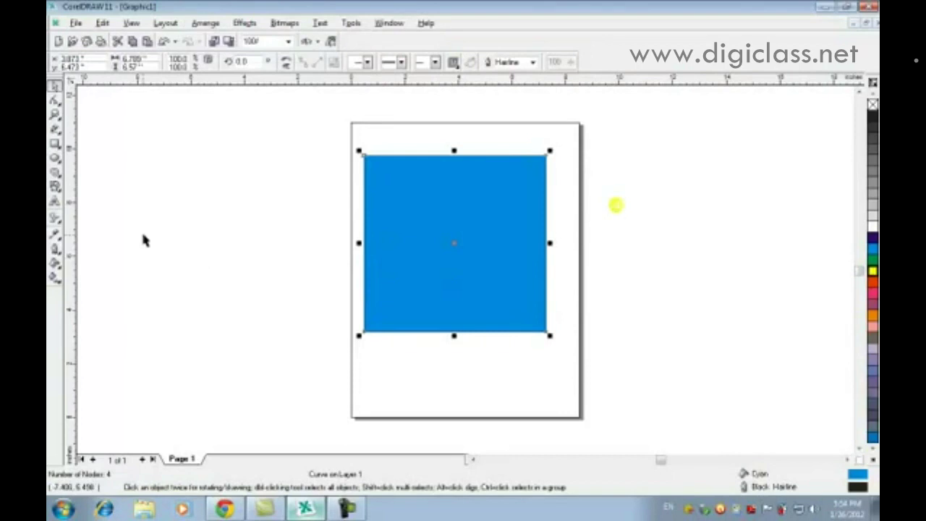
# Draw a circle about 6.3 by 6.4 inches at the page's right edge, fill it yellow and move it beside the blue rectangle
pyautogui.click(56, 159)
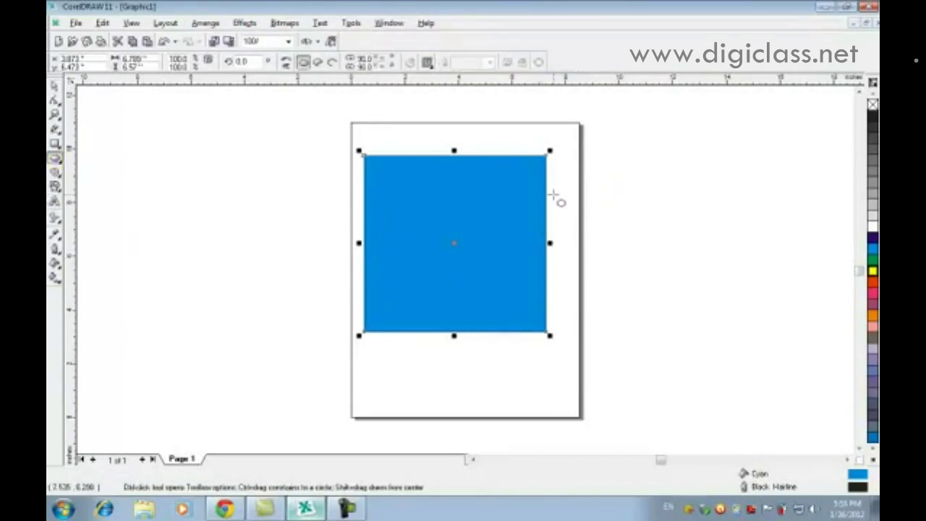
pyautogui.moveTo(593, 196); pyautogui.dragTo(679, 283)
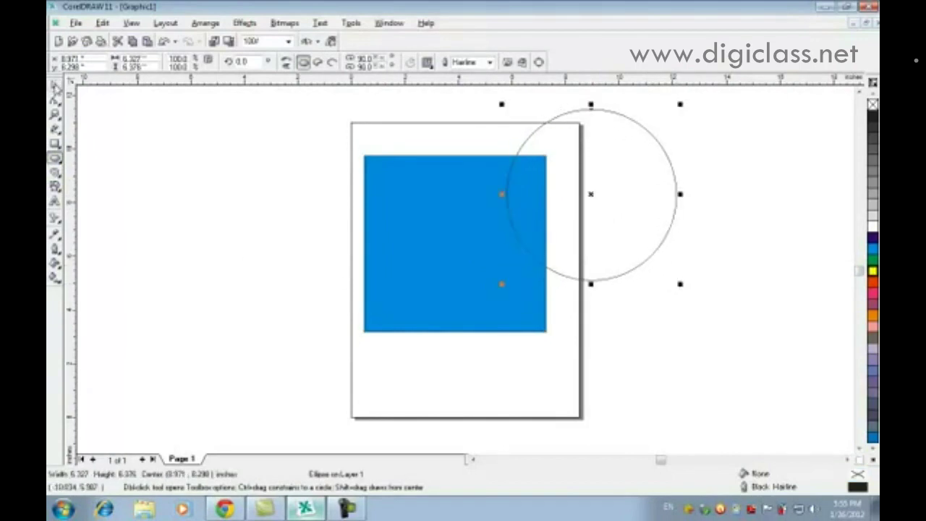
pyautogui.click(56, 87)
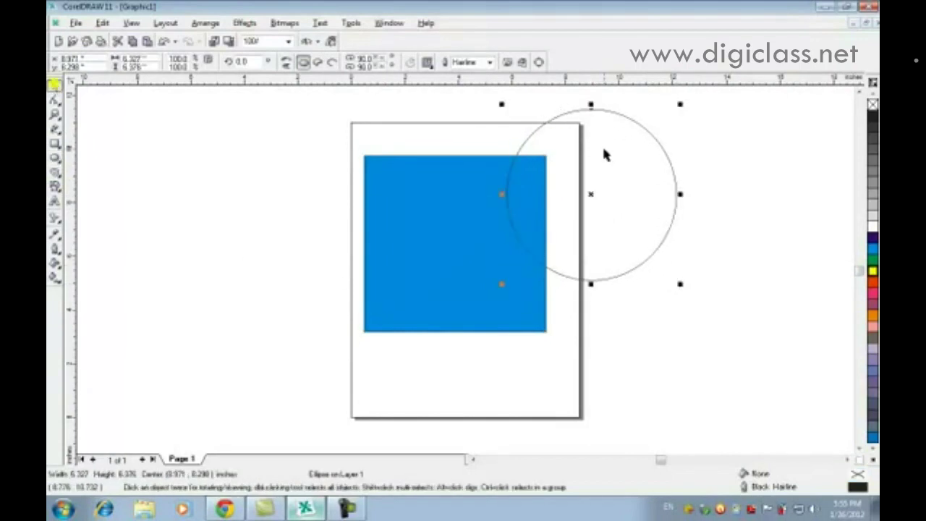
pyautogui.click(873, 271)
pyautogui.moveTo(606, 155); pyautogui.dragTo(619, 180)
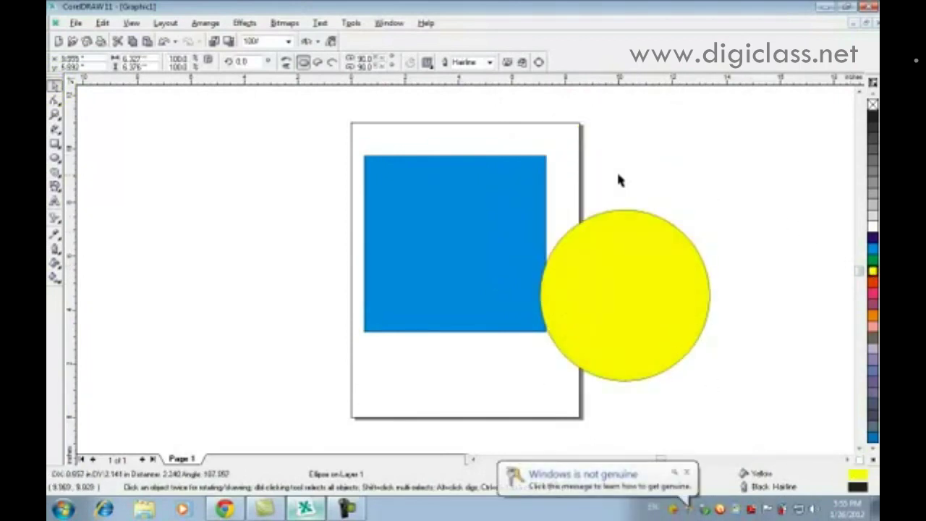
pyautogui.click(204, 25)
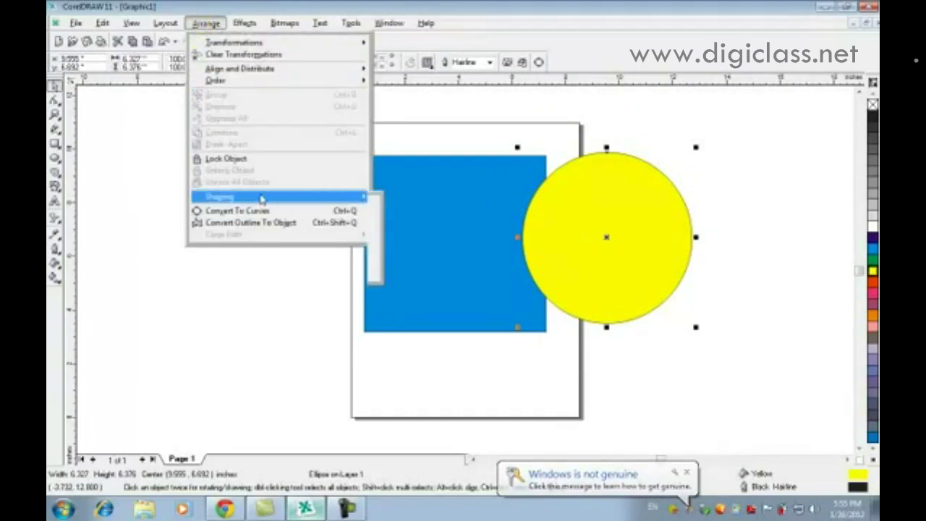
pyautogui.moveTo(262, 199)
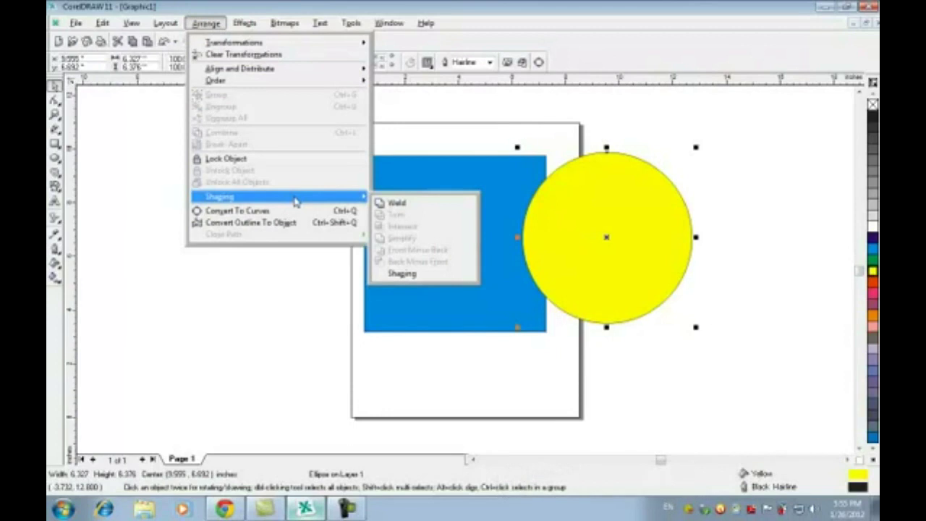
pyautogui.click(613, 358)
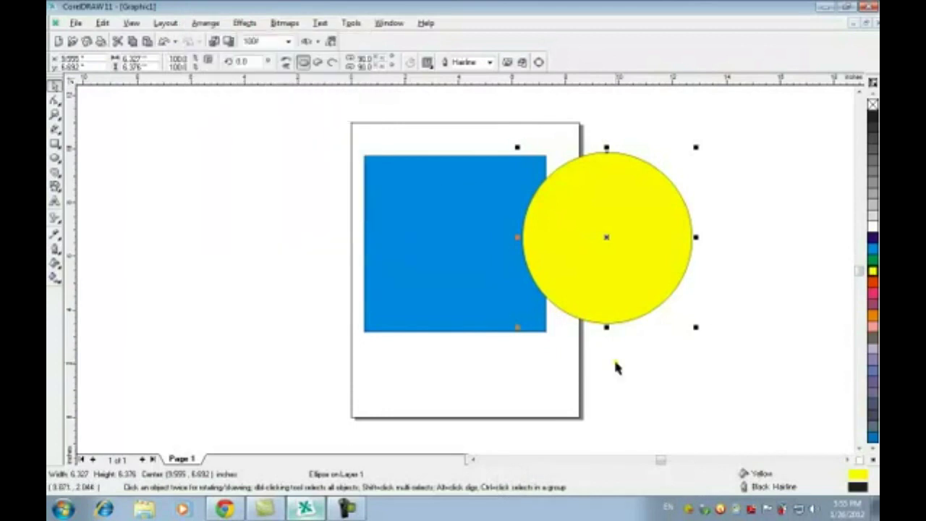
# Move the yellow circle left so it overlaps the blue rectangle's right side
pyautogui.click(569, 262)
pyautogui.click(444, 243)
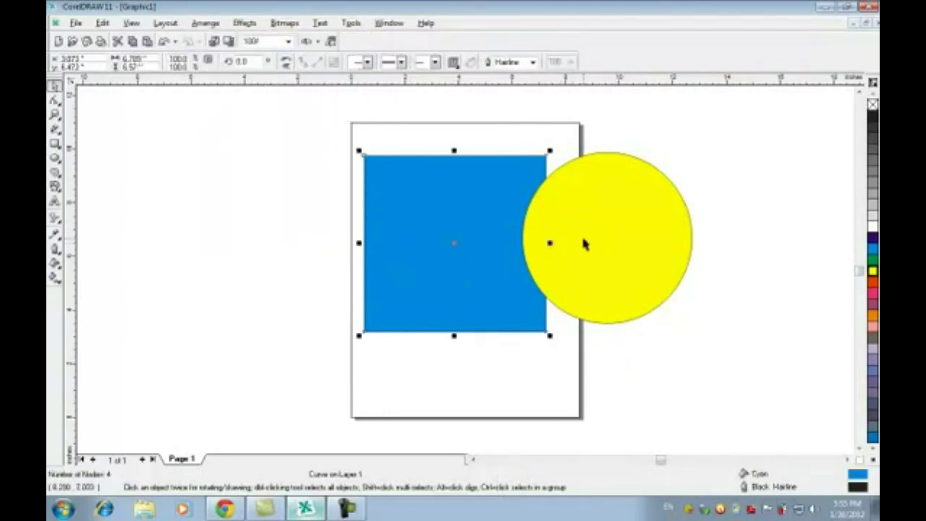
pyautogui.click(600, 257)
pyautogui.moveTo(632, 222); pyautogui.dragTo(598, 221)
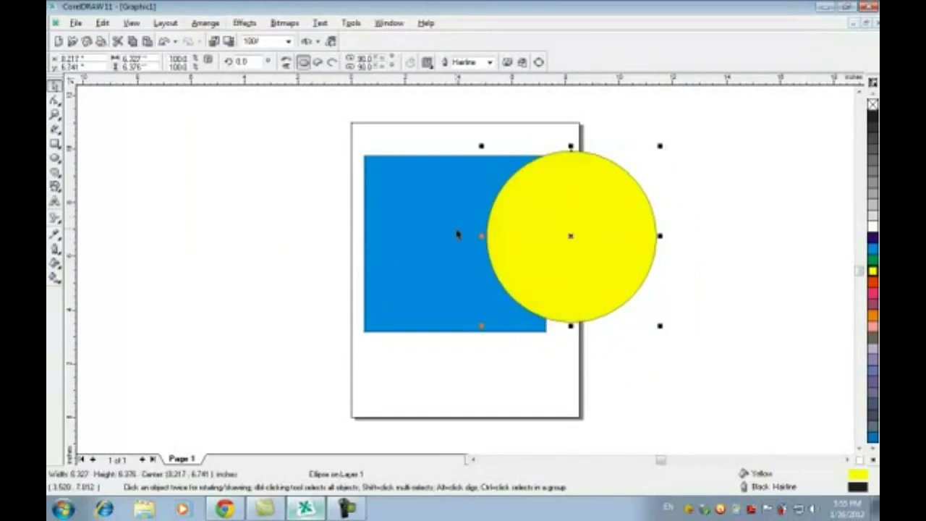
# Weld the blue rectangle and the overlapping yellow circle into one shape, and undo the weld
pyautogui.click(407, 239)
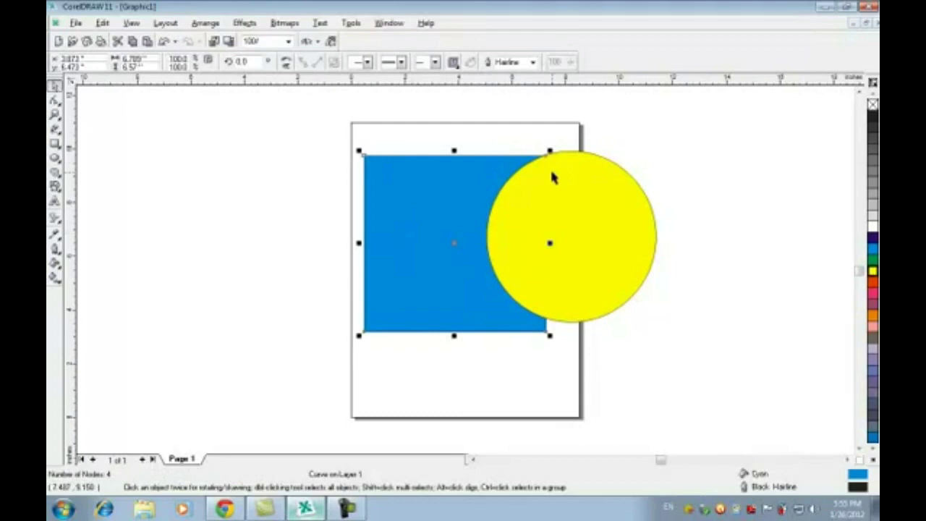
pyautogui.keyDown('shift'); pyautogui.click(589, 235); pyautogui.keyUp('shift')
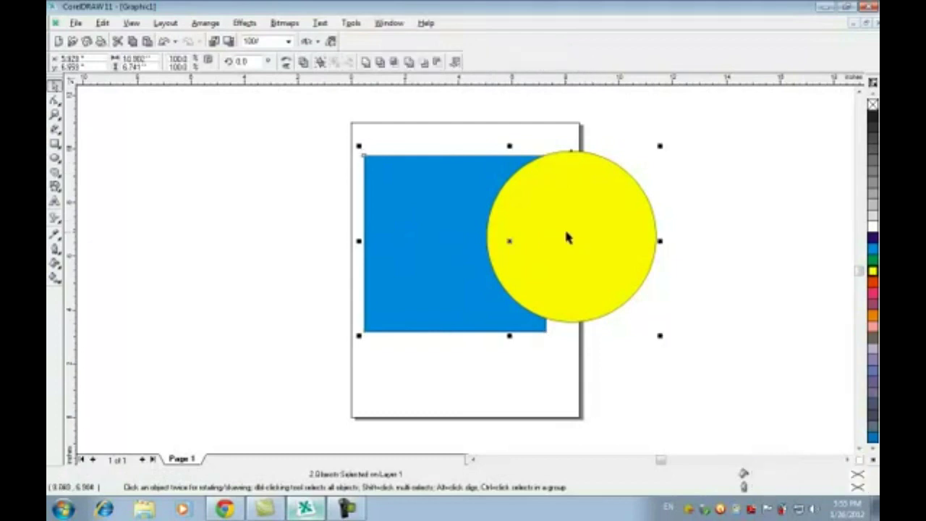
pyautogui.click(242, 23)
pyautogui.moveTo(205, 22)
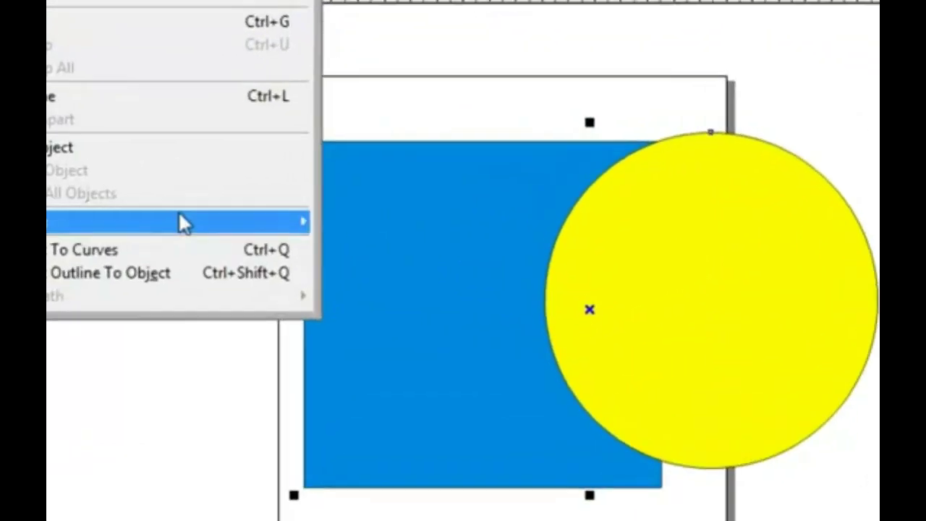
pyautogui.moveTo(301, 196)
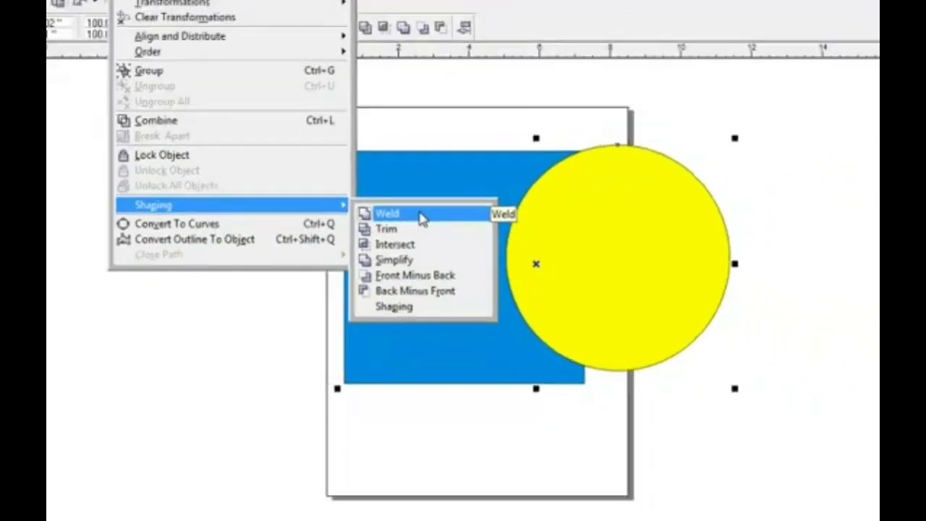
pyautogui.click(416, 233)
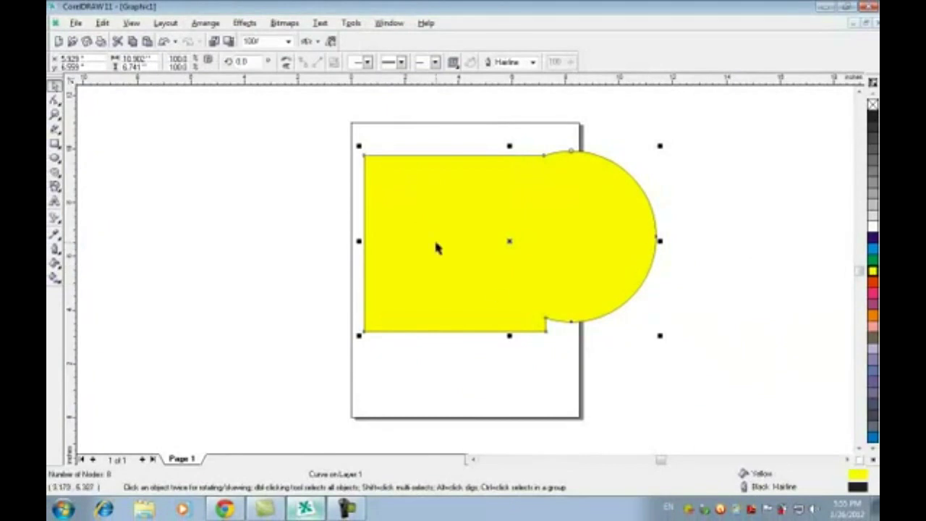
pyautogui.hotkey('ctrl', 'z')
pyautogui.click(544, 338)
# Trim the blue rectangle with the yellow circle and move the two resulting shapes apart
pyautogui.click(601, 261)
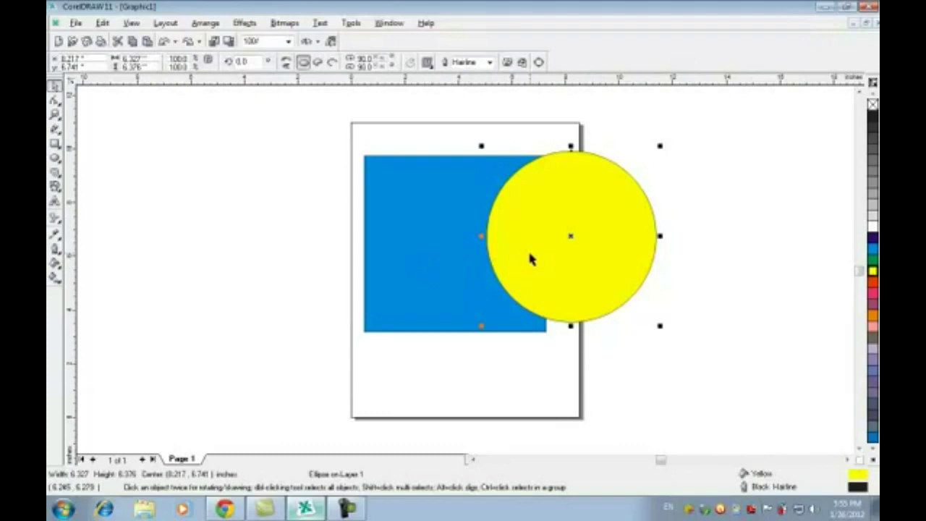
pyautogui.keyDown('shift'); pyautogui.click(459, 273); pyautogui.keyUp('shift')
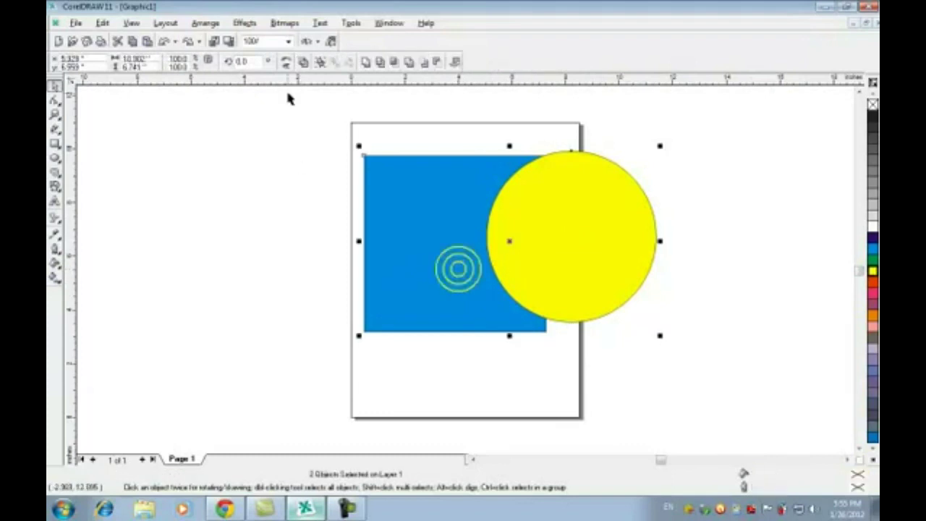
pyautogui.click(206, 23)
pyautogui.moveTo(295, 202)
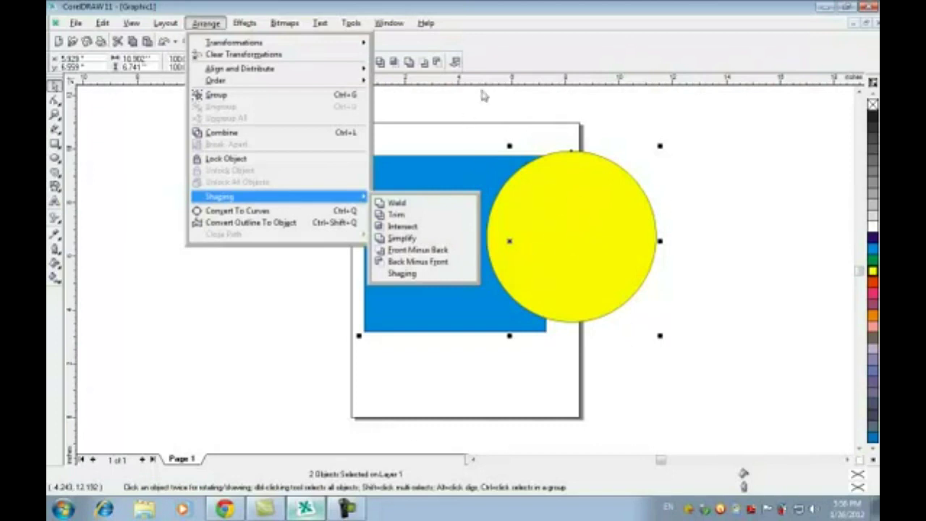
pyautogui.click(447, 215)
pyautogui.moveTo(452, 214); pyautogui.dragTo(268, 238)
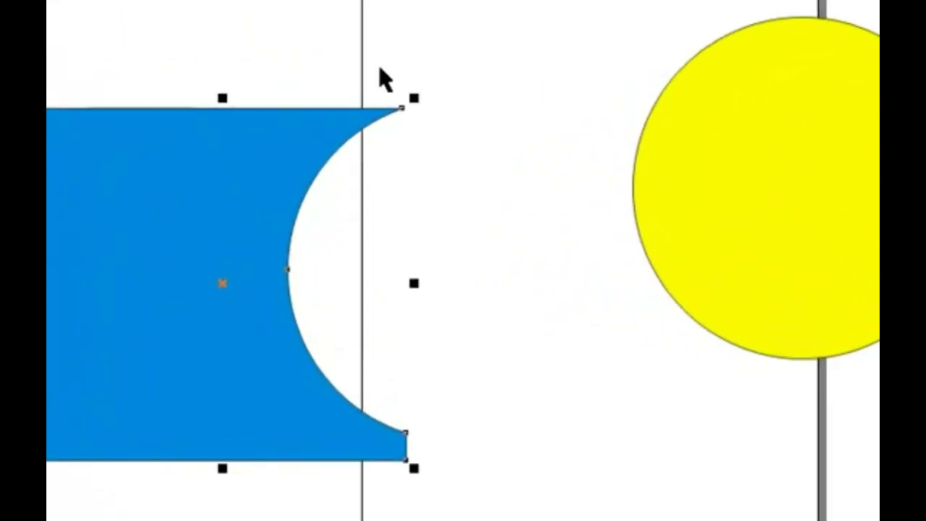
pyautogui.click(764, 206)
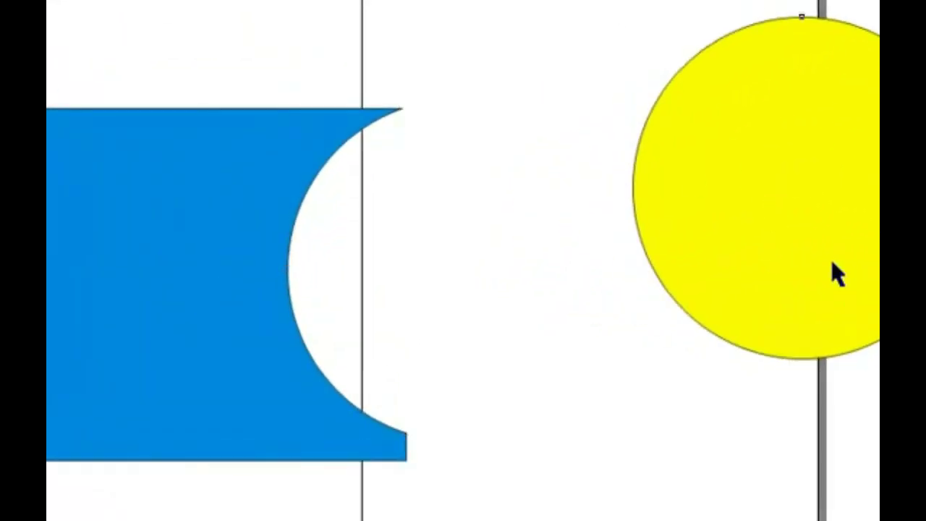
pyautogui.moveTo(831, 260); pyautogui.dragTo(925, 260)
# Undo the shape moves, the trim and the circle's earlier move onto the rectangle
pyautogui.hotkey('ctrl', 'z')
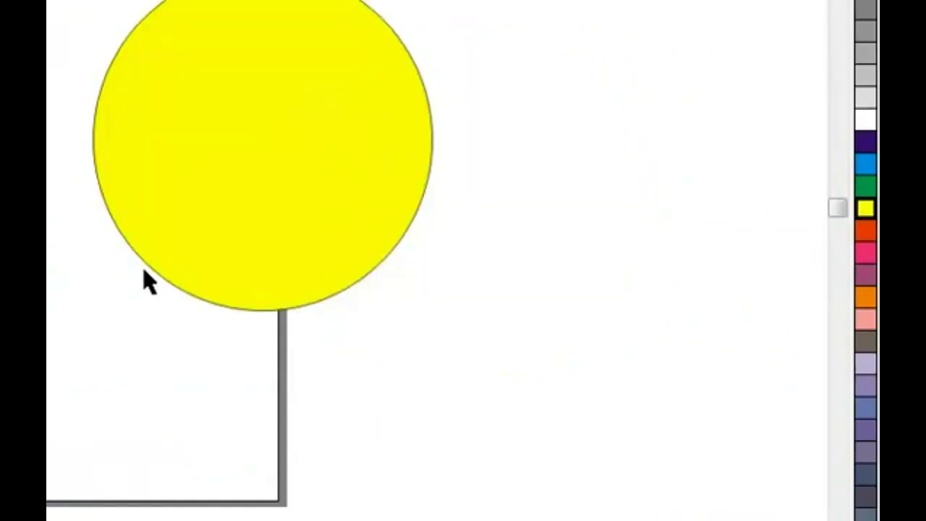
pyautogui.hotkey('ctrl', 'z')
pyautogui.click(490, 283)
pyautogui.moveTo(256, 120); pyautogui.dragTo(248, 138)
pyautogui.hotkey('ctrl', 'z')
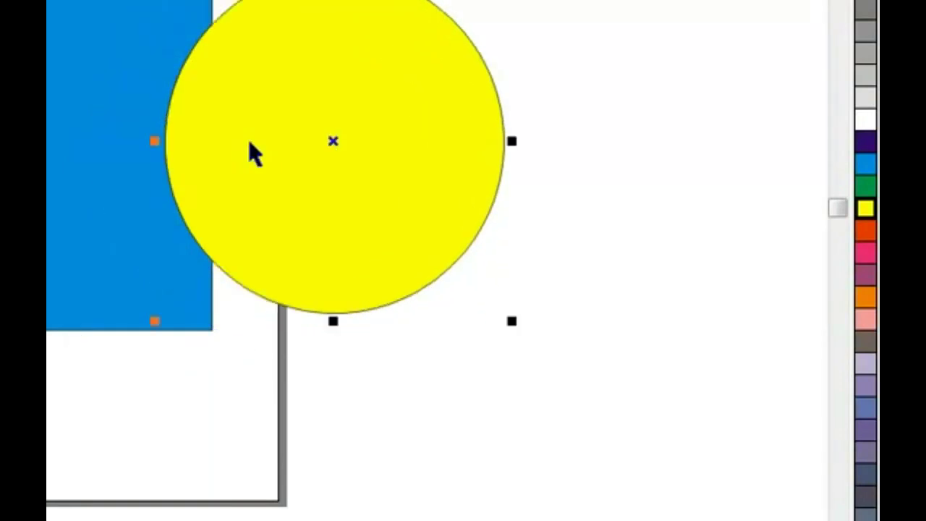
# Move the yellow circle over the blue rectangle's right side and intersect the two shapes
pyautogui.moveTo(330, 94); pyautogui.dragTo(241, 96)
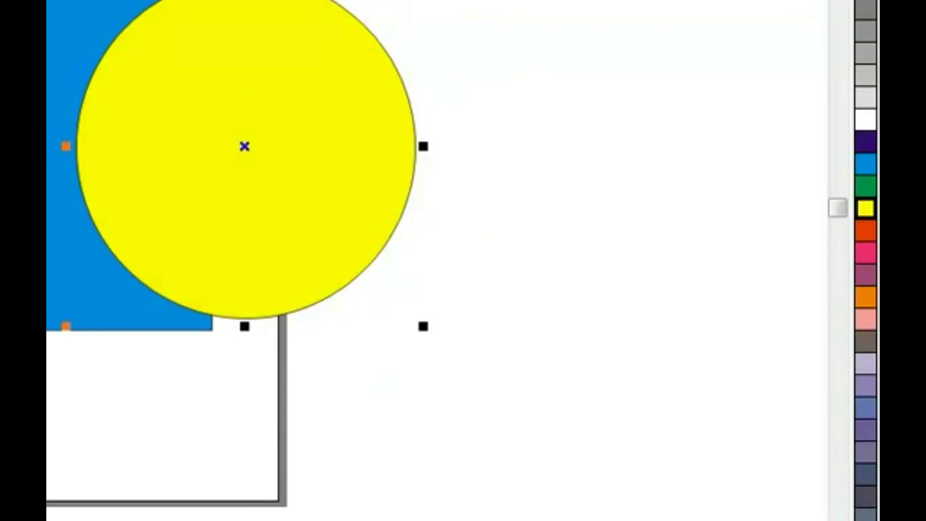
pyautogui.click(89, 293)
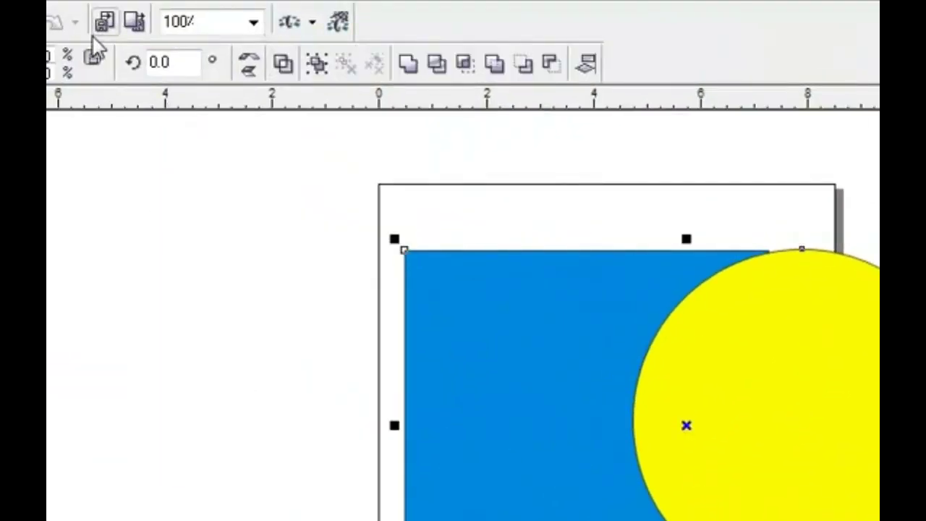
pyautogui.click(94, 3)
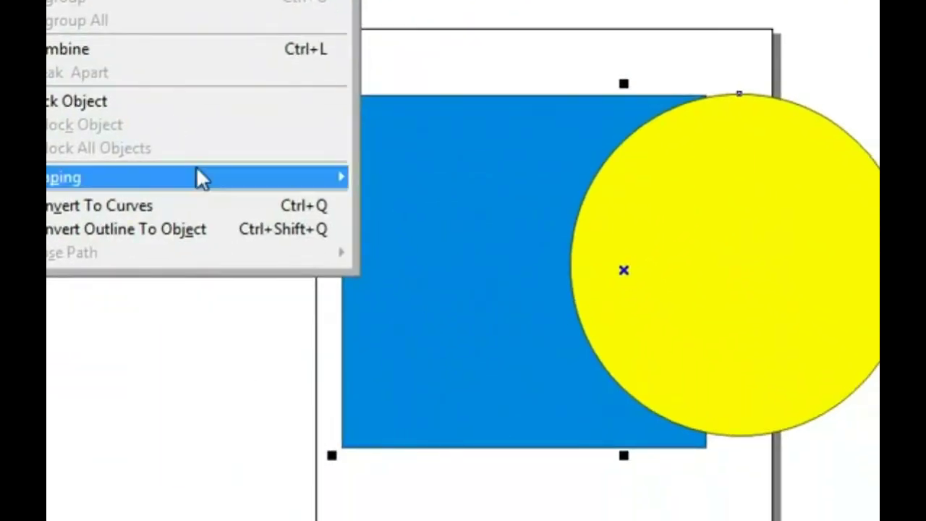
pyautogui.moveTo(276, 332)
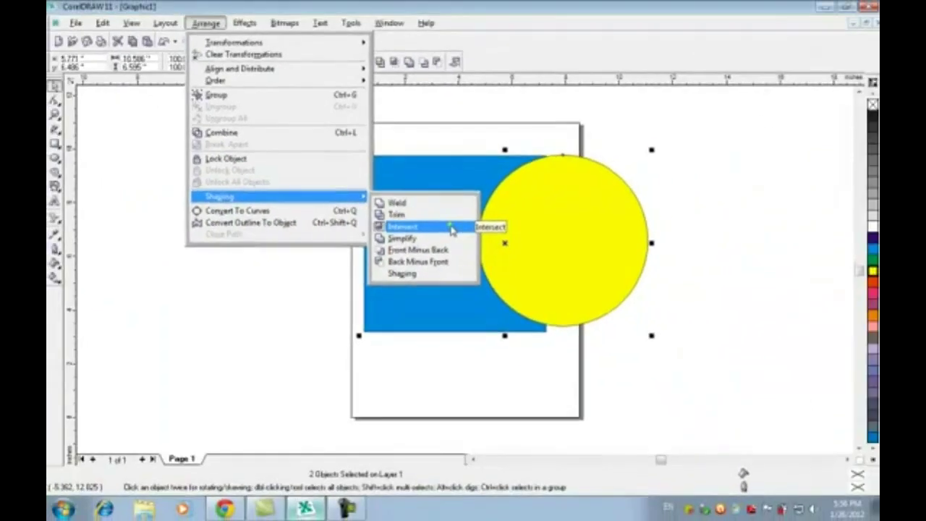
pyautogui.click(452, 228)
# Move the yellow circle off the page to the right and the intersection piece off the page to the left
pyautogui.moveTo(610, 230); pyautogui.dragTo(738, 219)
pyautogui.click(427, 233)
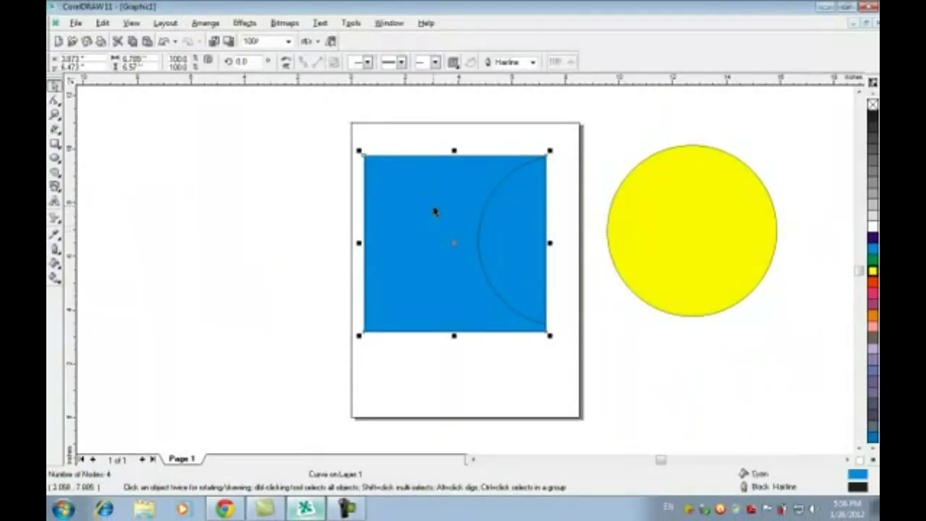
pyautogui.click(527, 235)
pyautogui.moveTo(530, 218); pyautogui.dragTo(232, 263)
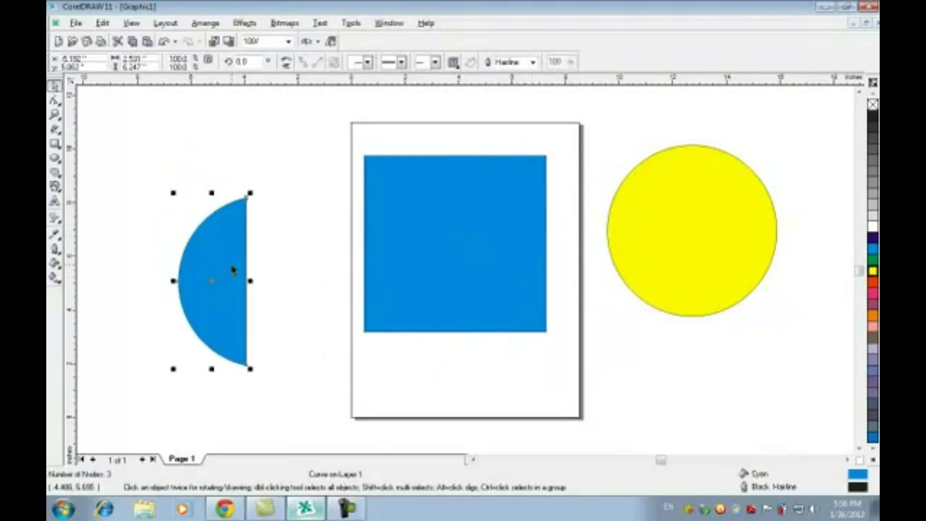
# Move the yellow circle back over the blue rectangle's right side and select both shapes
pyautogui.click(467, 230)
pyautogui.click(728, 208)
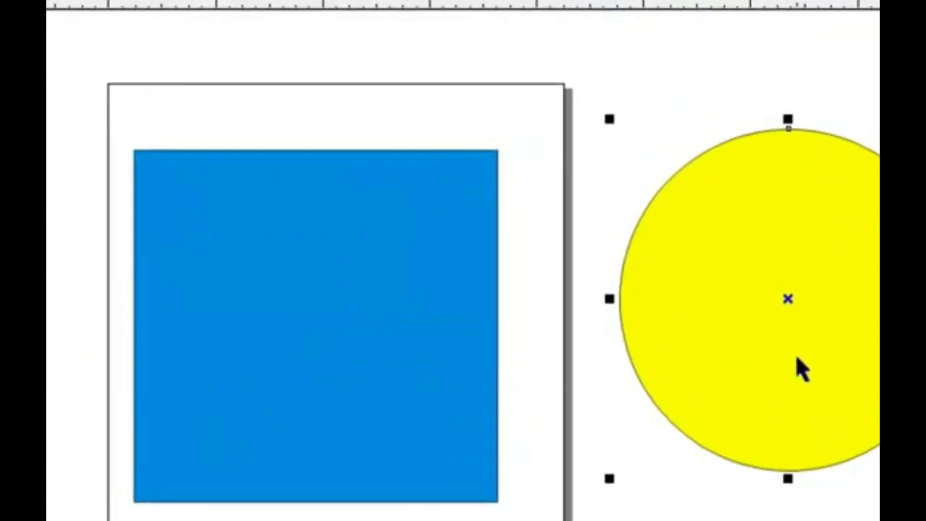
pyautogui.moveTo(801, 369); pyautogui.dragTo(534, 381)
pyautogui.keyDown('shift'); pyautogui.click(217, 440); pyautogui.keyUp('shift')
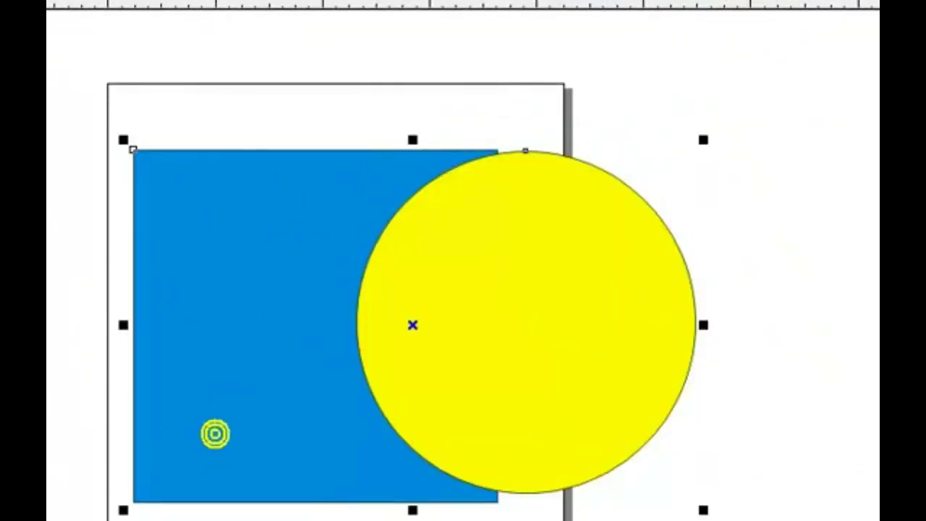
# Simplify the overlapping blue rectangle and yellow circle, and try moving both together before undoing that move
pyautogui.click(150, 4)
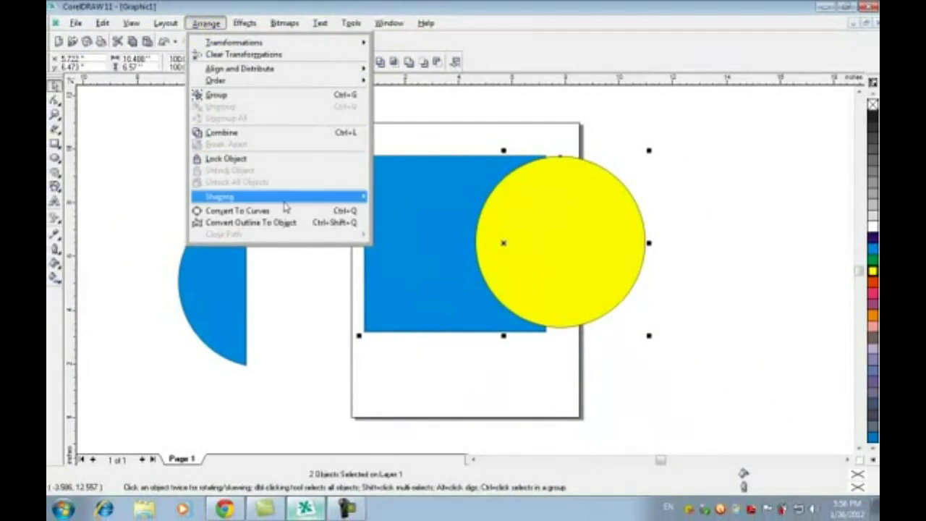
pyautogui.moveTo(258, 88)
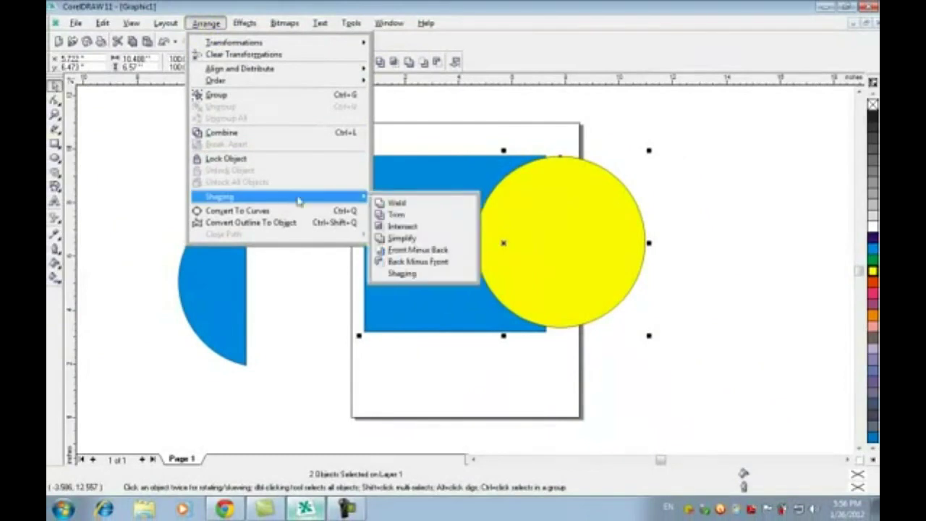
pyautogui.click(422, 243)
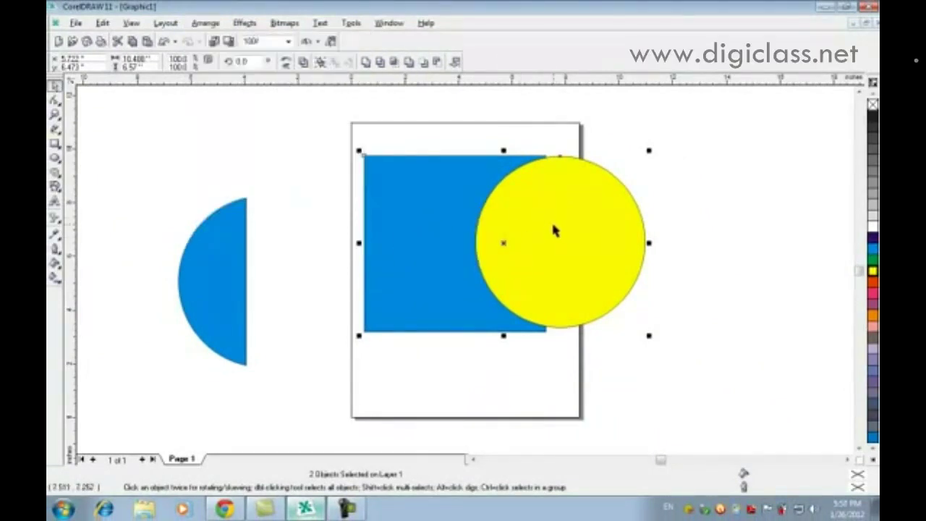
pyautogui.moveTo(554, 223); pyautogui.dragTo(606, 268)
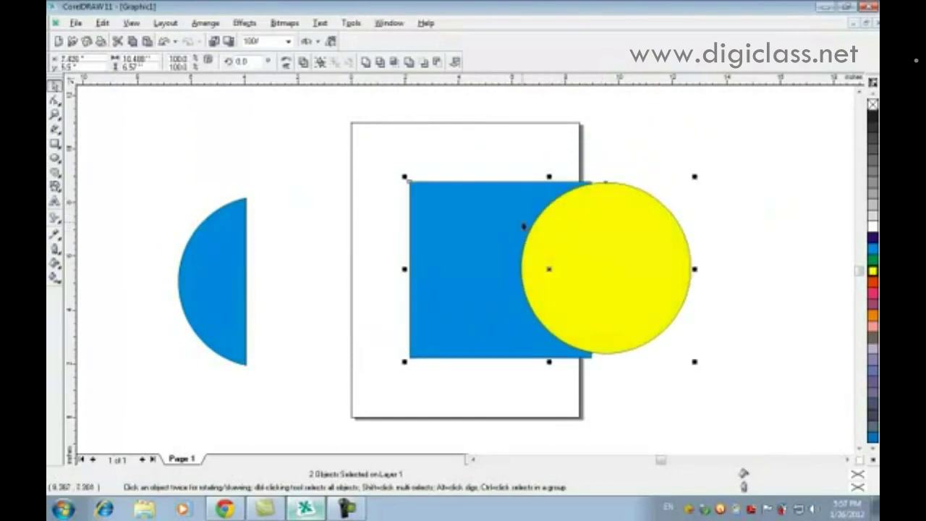
pyautogui.hotkey('ctrl', 'z')
# Separate the simplified shapes by moving the yellow circle right off the page and the blue shape slightly left
pyautogui.click(655, 265)
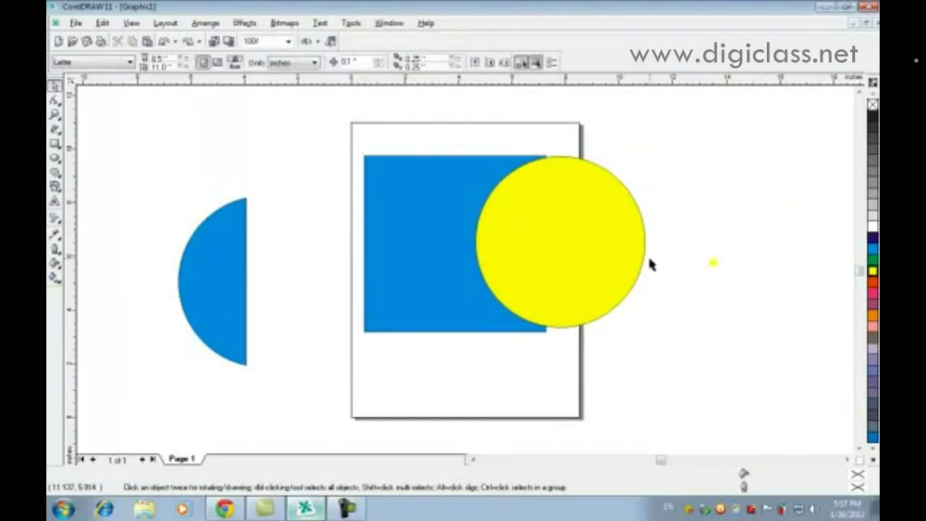
pyautogui.click(579, 238)
pyautogui.moveTo(579, 238); pyautogui.dragTo(679, 230)
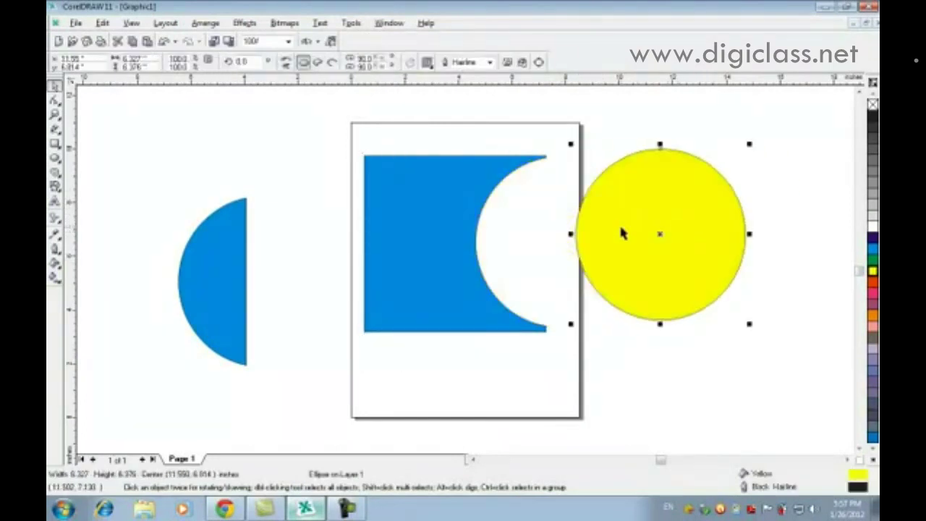
pyautogui.moveTo(448, 212); pyautogui.dragTo(408, 207)
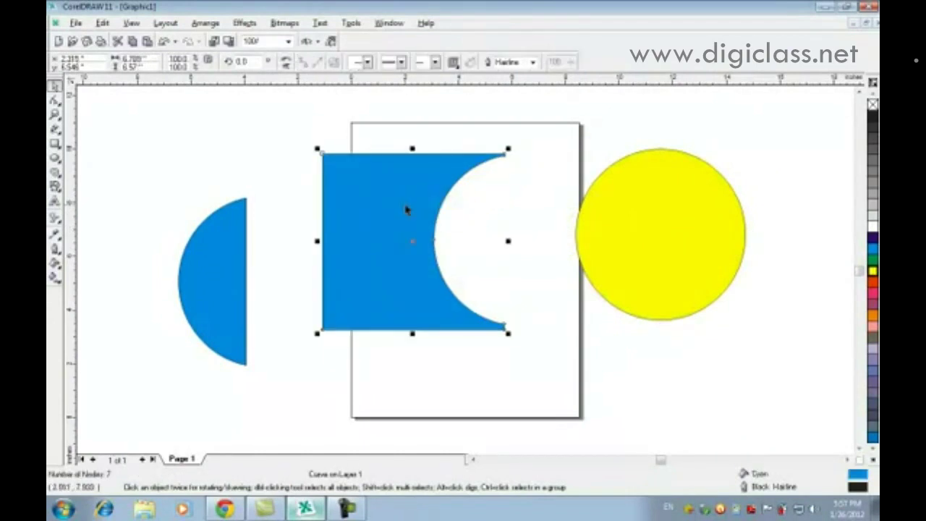
# Undo the shape moves and the Simplify, and select the blue rectangle and the yellow circle in turn
pyautogui.hotkey('ctrl', 'z')
pyautogui.hotkey('ctrl', 'z')
pyautogui.keyDown('shift'); pyautogui.click(406, 210); pyautogui.keyUp('shift')
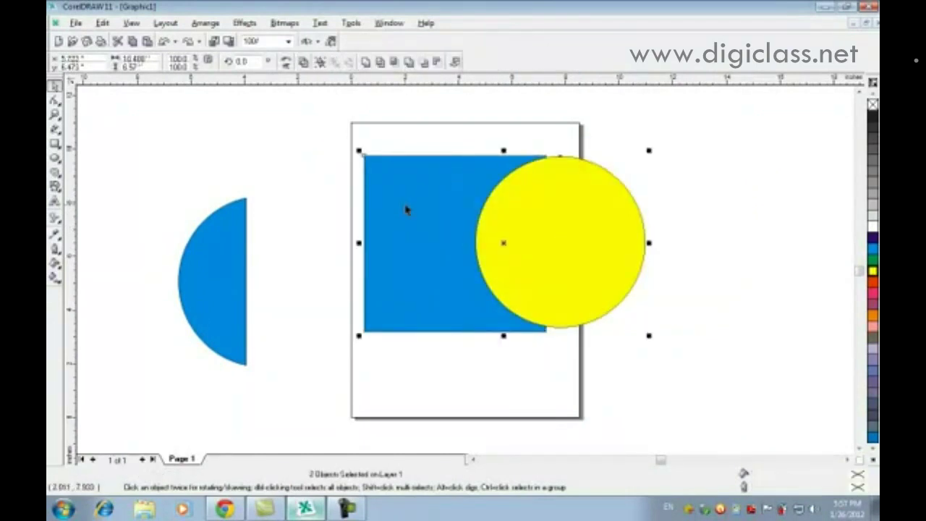
pyautogui.click(617, 343)
pyautogui.click(448, 258)
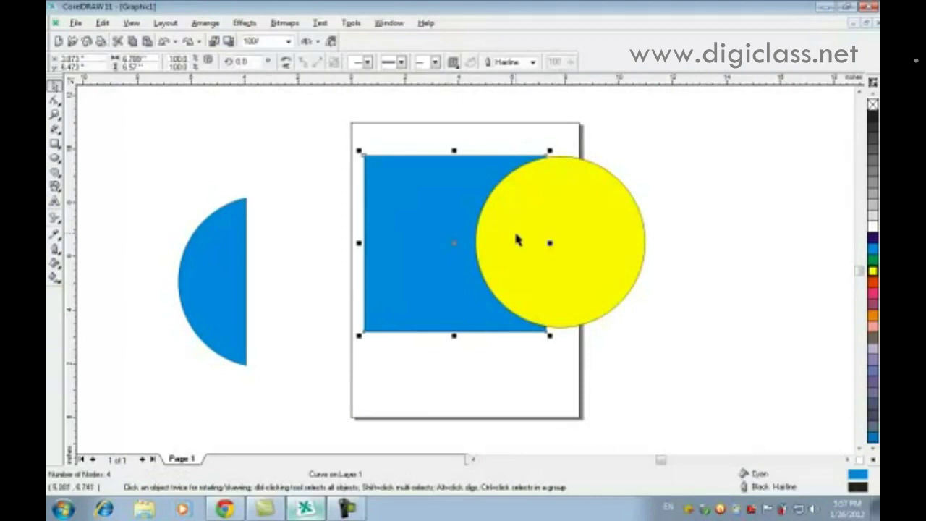
pyautogui.click(510, 237)
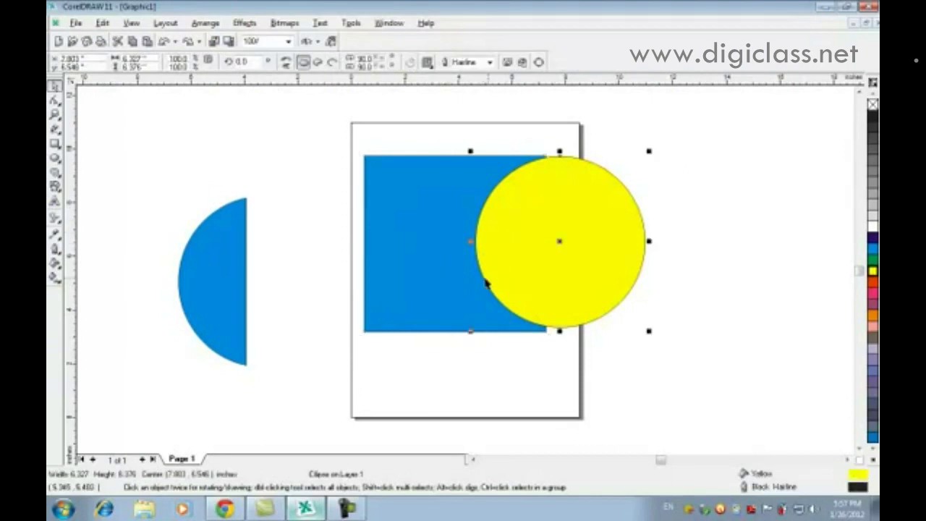
# Select the yellow circle and the blue rectangle, apply Front Minus Back to them, and undo the result
pyautogui.click(442, 242)
pyautogui.click(548, 243)
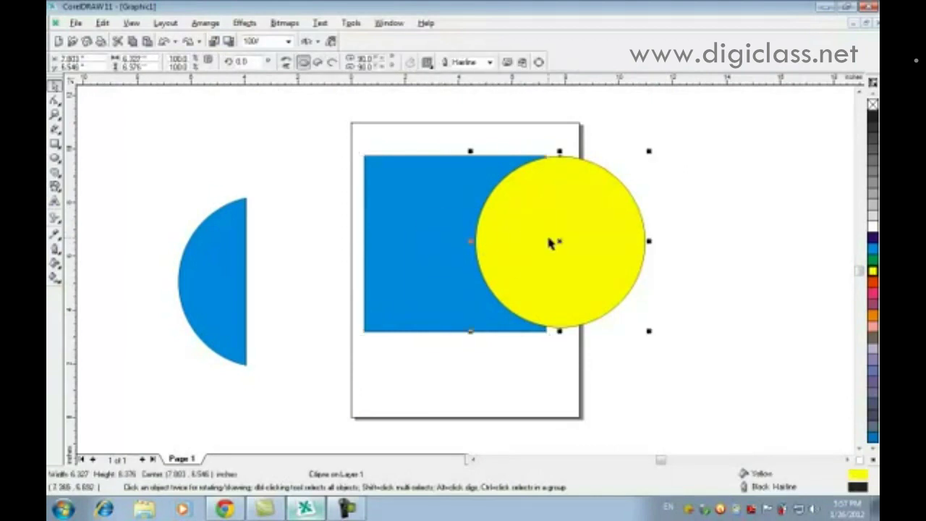
pyautogui.keyDown('shift'); pyautogui.click(441, 268); pyautogui.keyUp('shift')
pyautogui.click(206, 15)
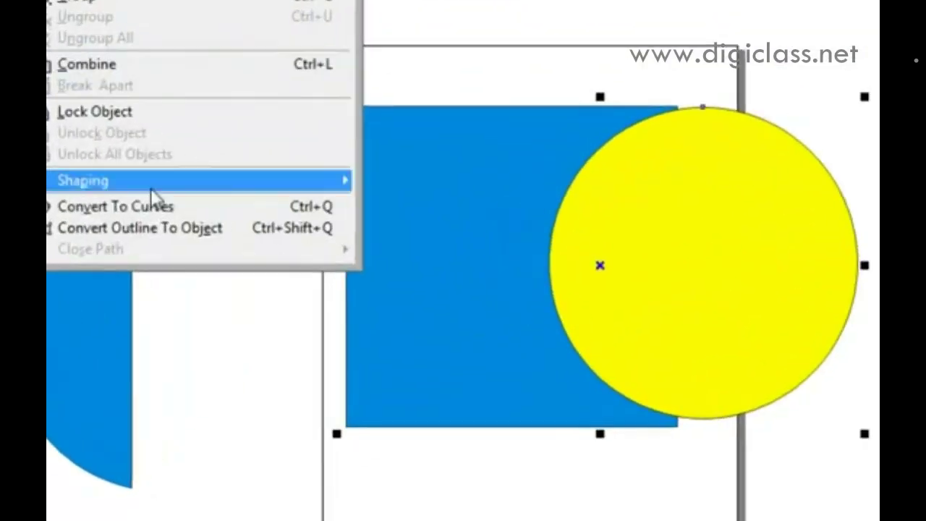
pyautogui.moveTo(196, 179)
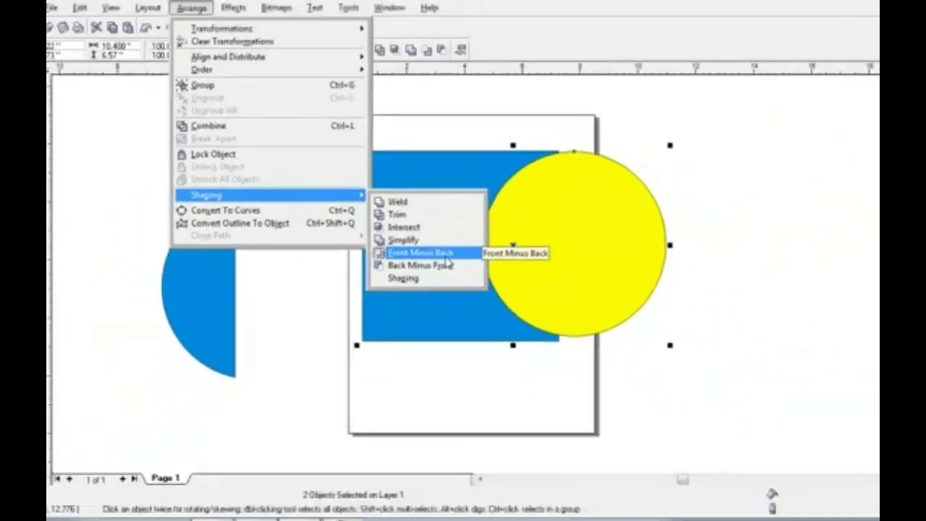
pyautogui.click(492, 285)
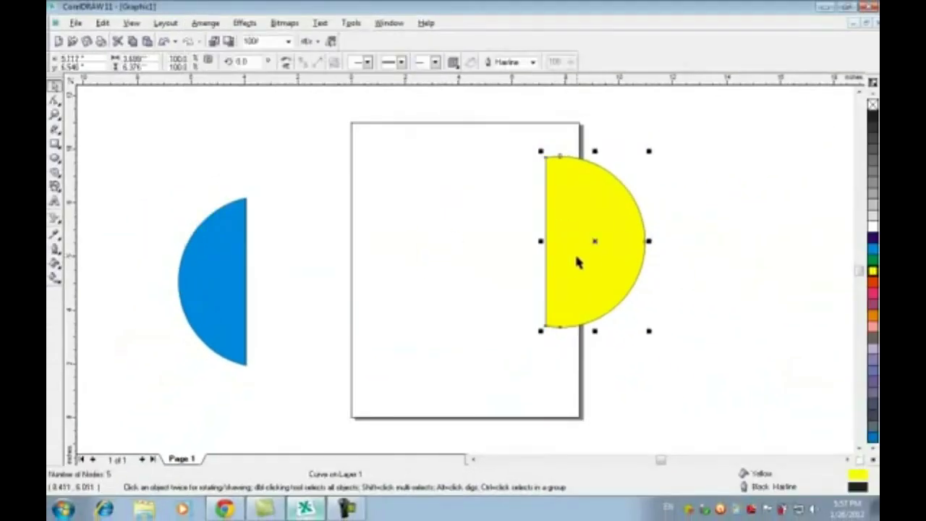
pyautogui.hotkey('ctrl', 'z')
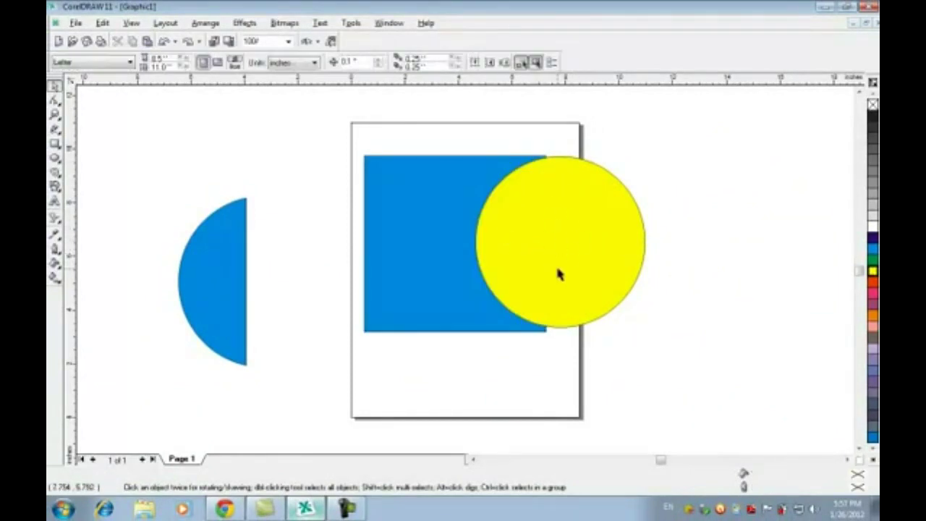
pyautogui.click(206, 22)
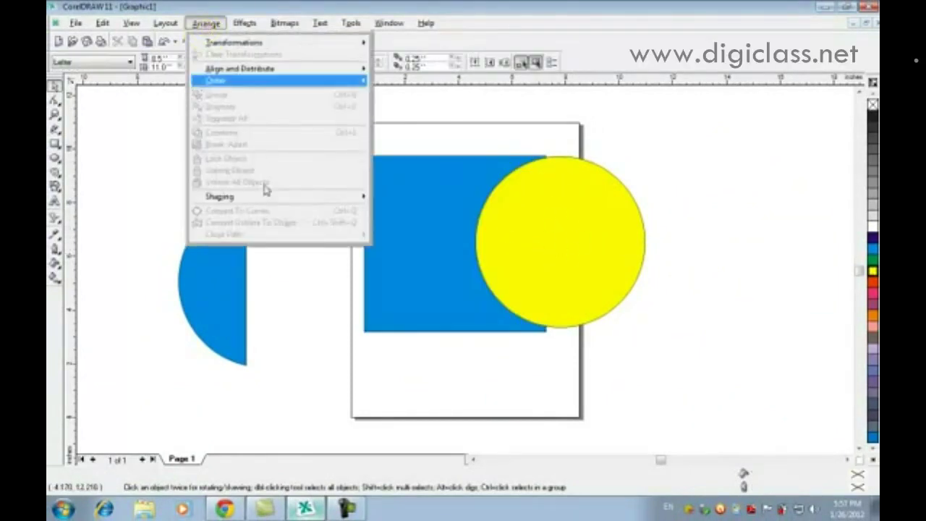
pyautogui.moveTo(264, 199)
pyautogui.click(651, 320)
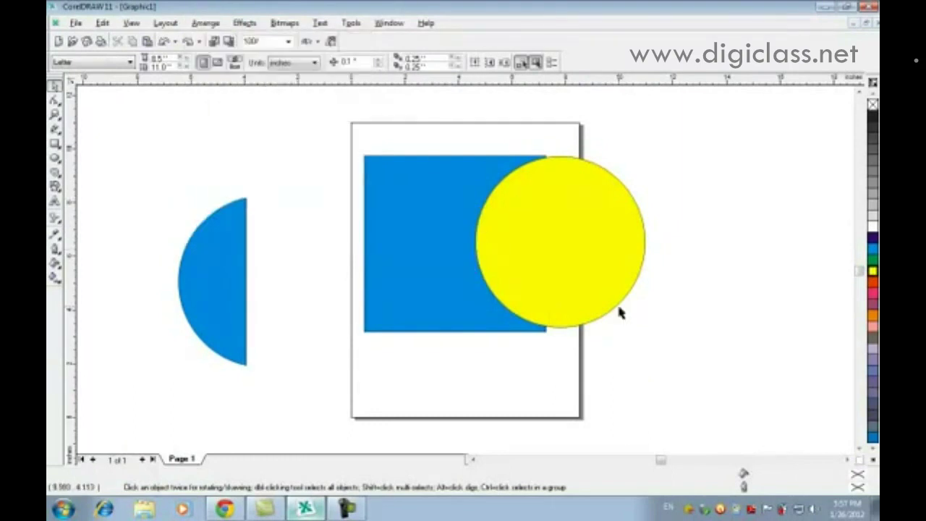
# Reselect the yellow circle together with the blue rectangle, repeat Front Minus Back on the pair, and undo it
pyautogui.click(539, 243)
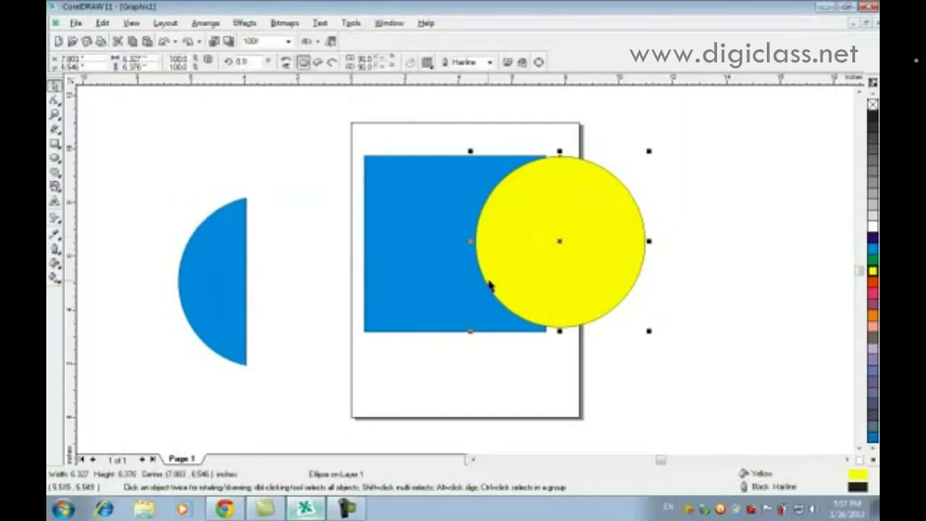
pyautogui.keyDown('shift'); pyautogui.click(437, 288); pyautogui.keyUp('shift')
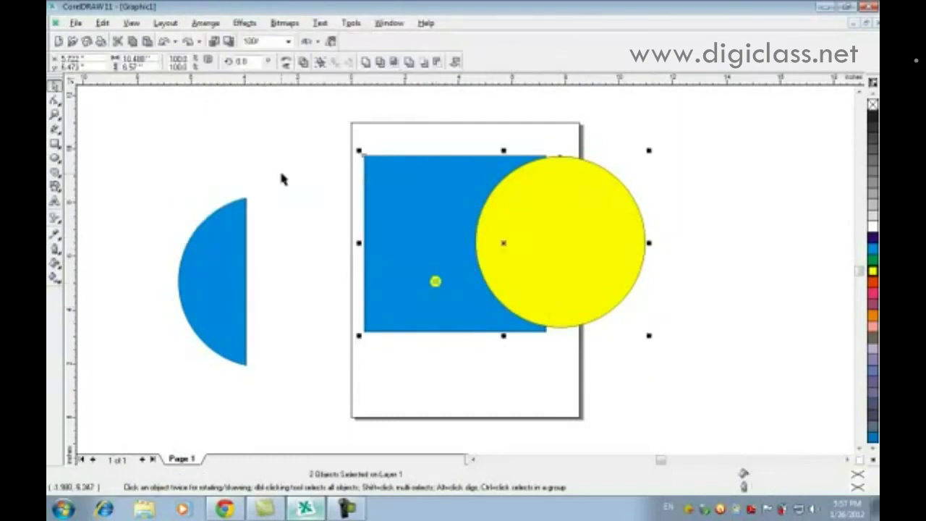
pyautogui.click(206, 23)
pyautogui.moveTo(283, 197)
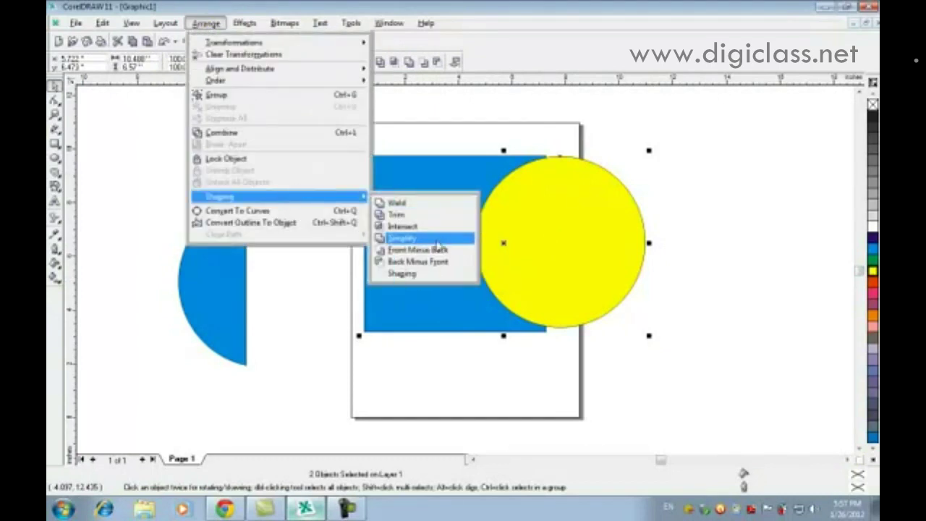
pyautogui.click(422, 250)
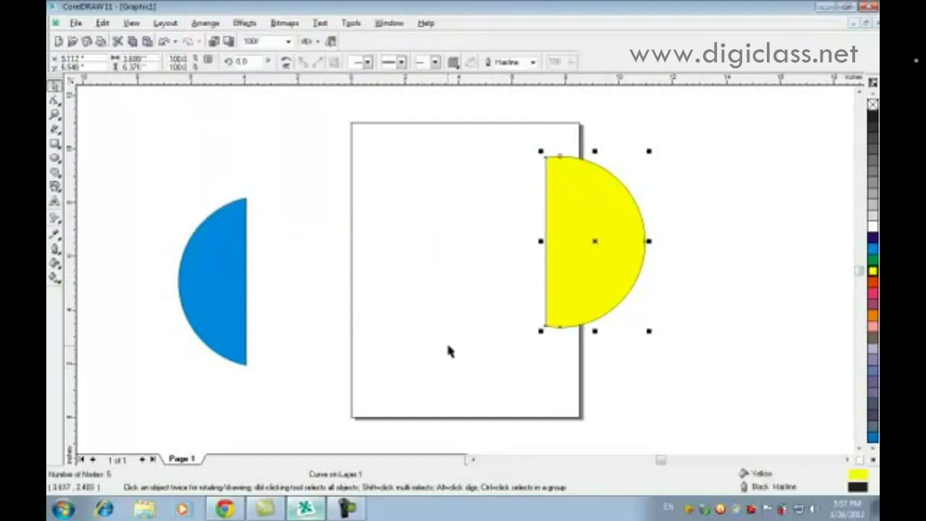
pyautogui.hotkey('ctrl', 'z')
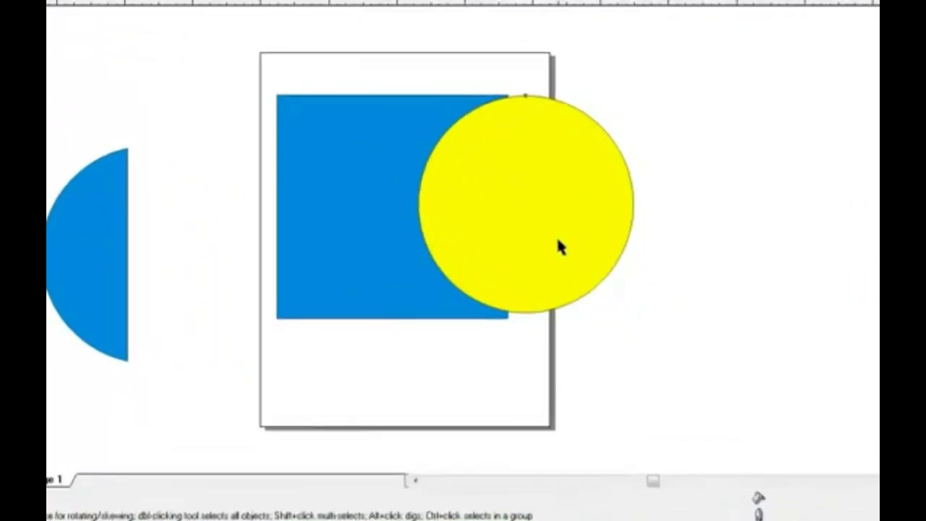
# Select the yellow circle and the blue rectangle and cut the circle out of the rectangle with Back Minus Front
pyautogui.click(585, 277)
pyautogui.keyDown('shift'); pyautogui.click(434, 259); pyautogui.keyUp('shift')
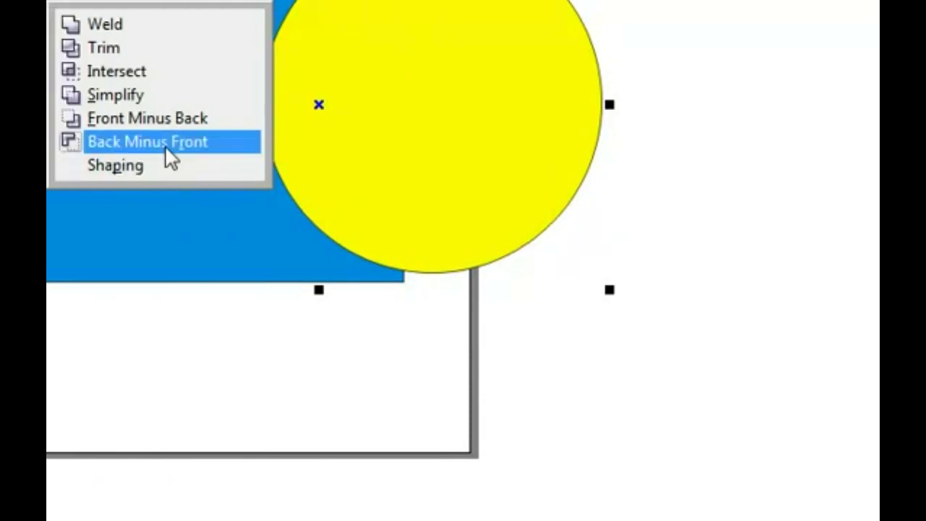
pyautogui.click(167, 158)
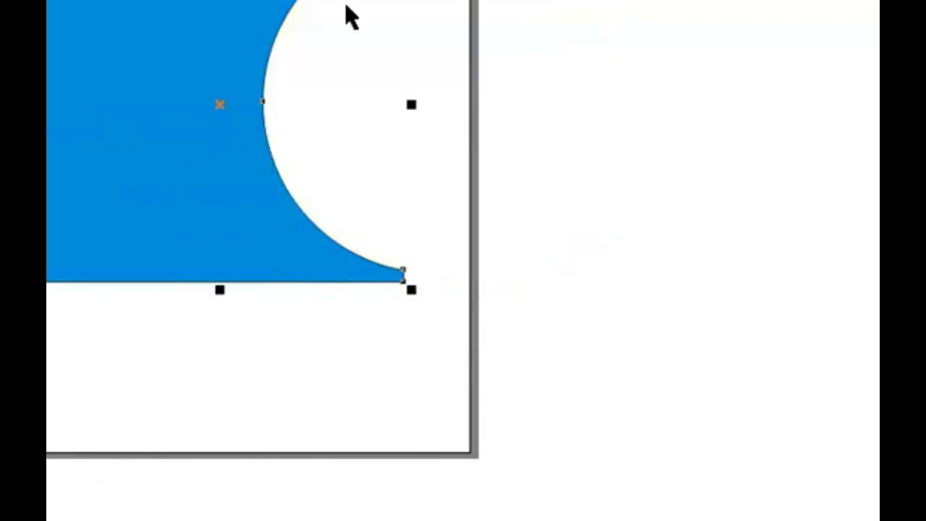
pyautogui.click(574, 146)
pyautogui.click(166, 177)
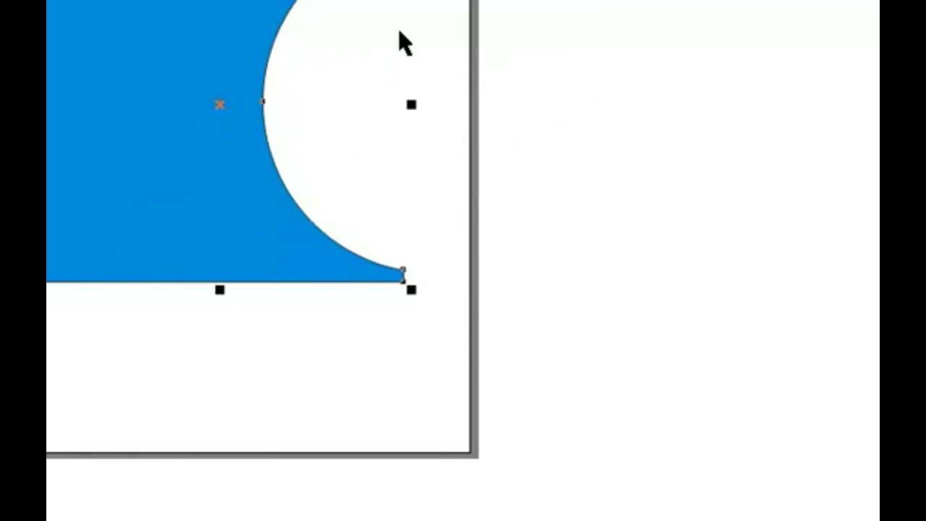